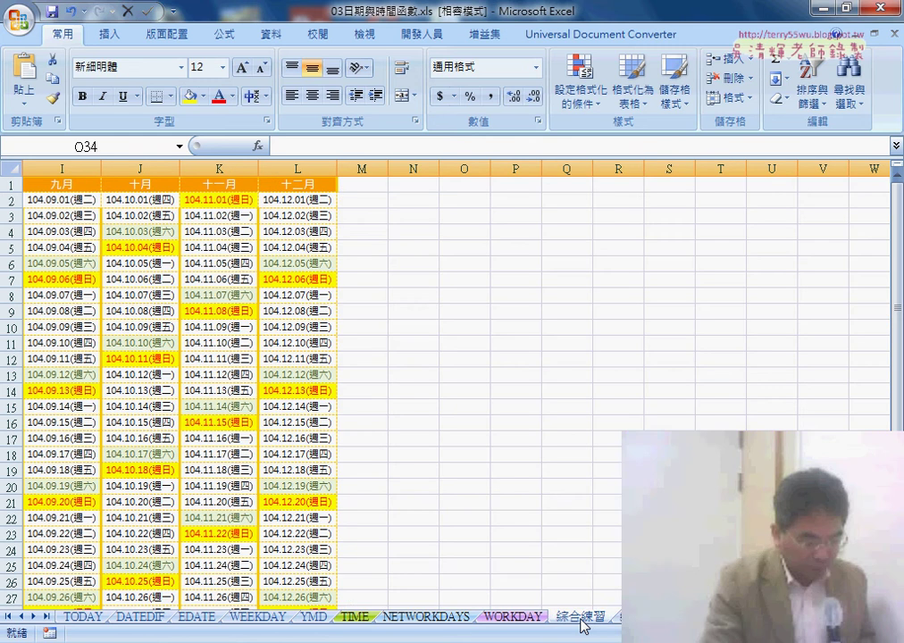
Step: Clear the conditional formatting rules from the entire calendar sheet, removing the weekend highlighting
{"action": "key", "text": "ctrl+Left"}
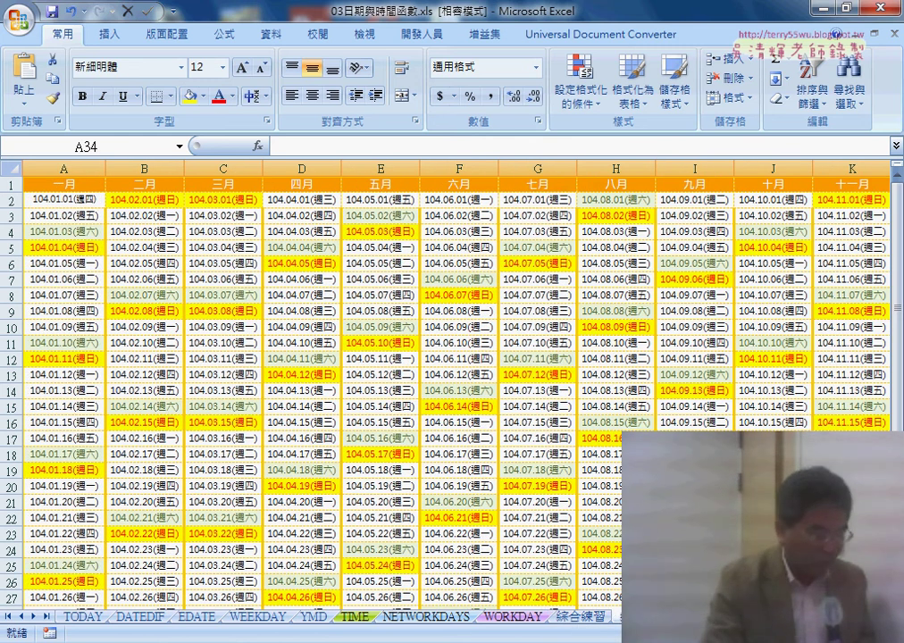
{"action": "left_click", "coordinate": [586, 94]}
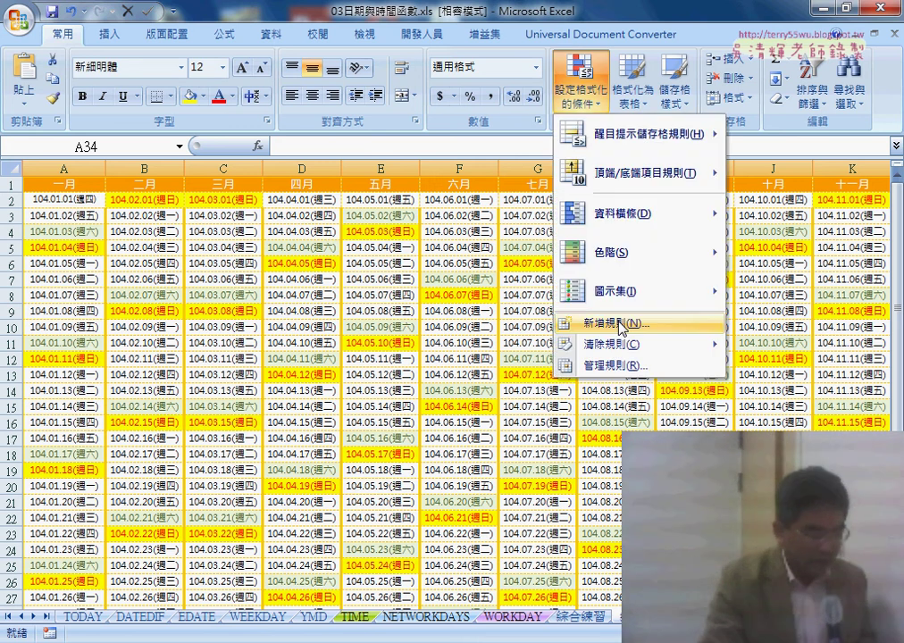
{"action": "mouse_move", "coordinate": [623, 355]}
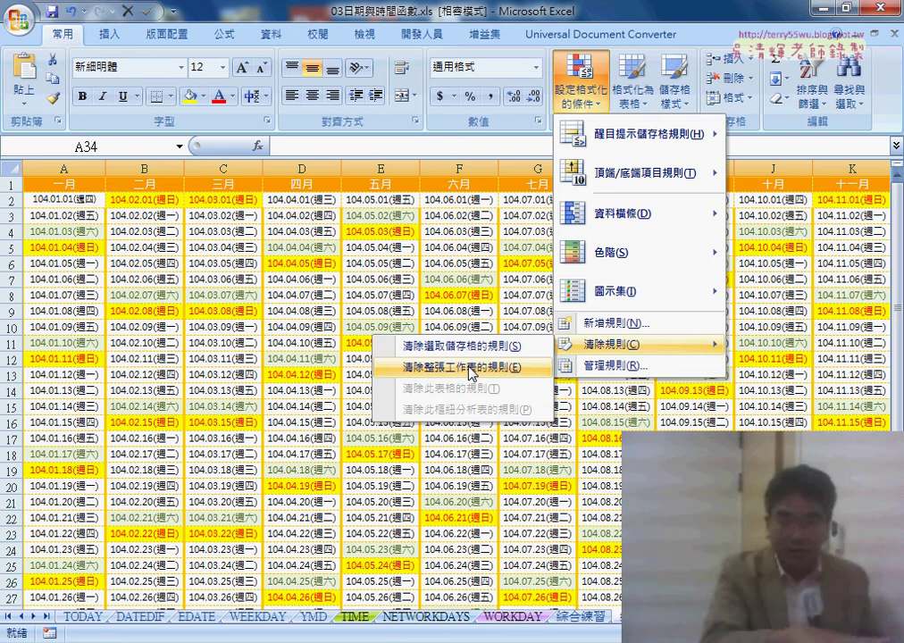
{"action": "left_click", "coordinate": [501, 368]}
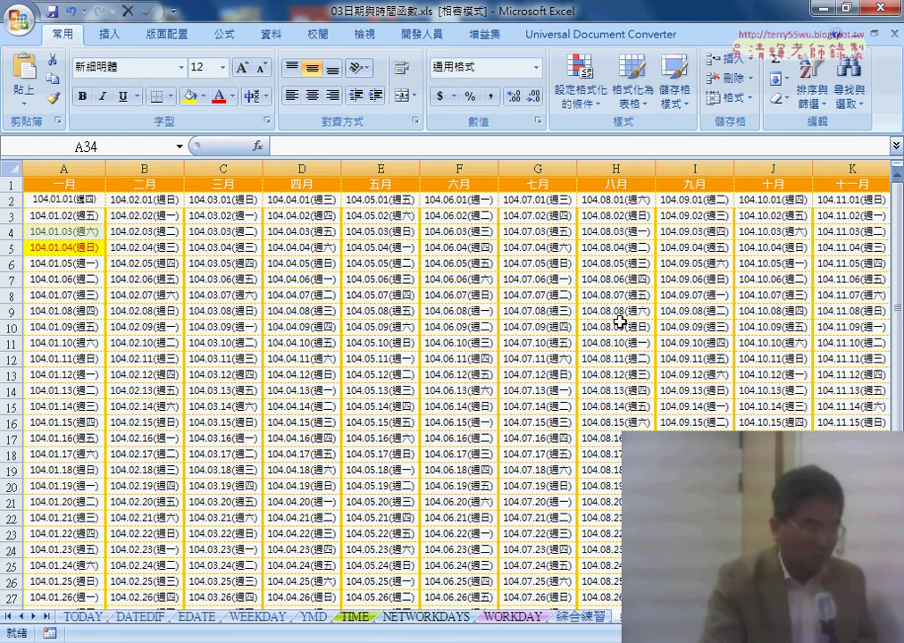
{"action": "left_click", "coordinate": [424, 36]}
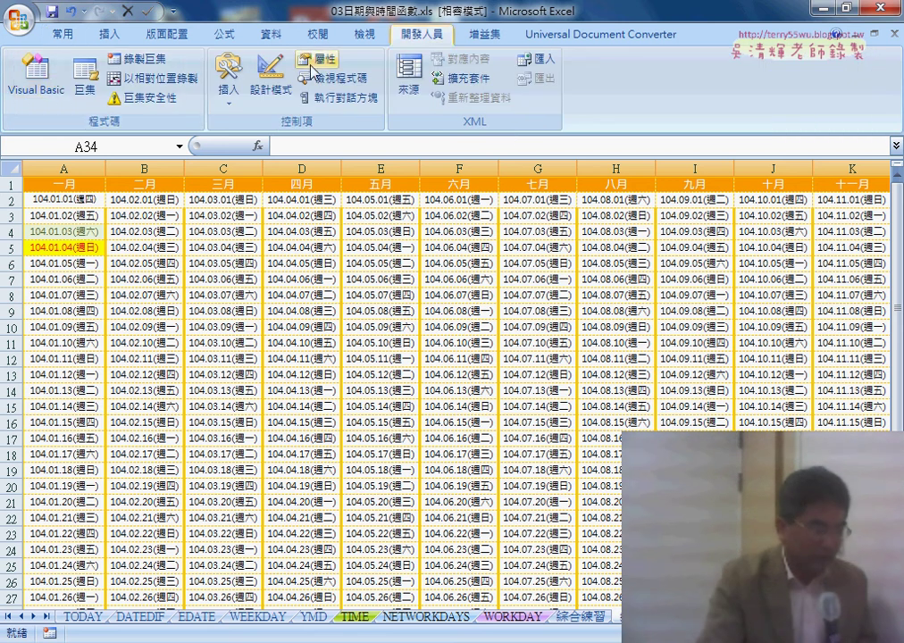
Step: Paste the 格式化日期, 還原格式 and 還原格式_Range procedures into Module1 below the last procedure
{"action": "left_click", "coordinate": [31, 79]}
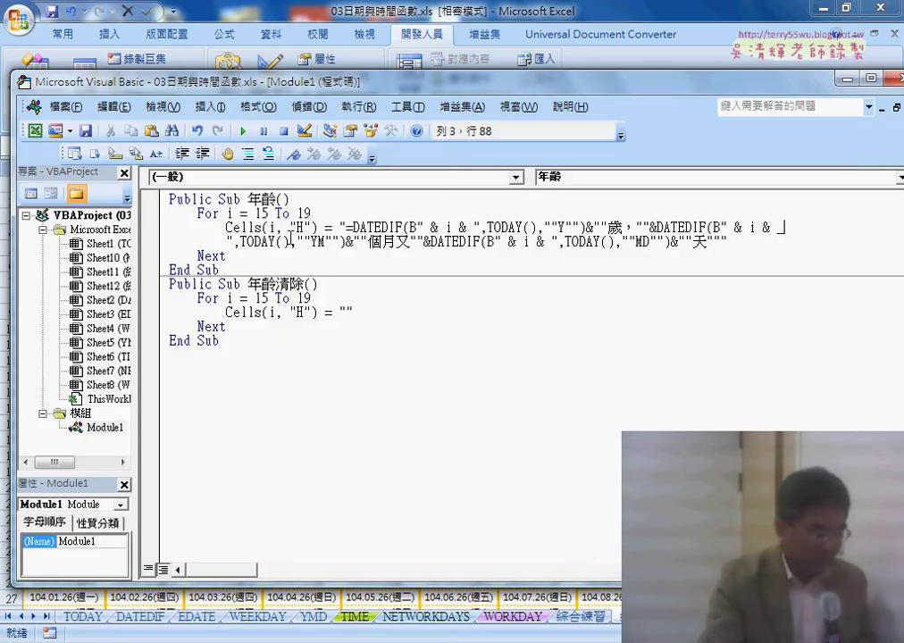
{"action": "left_click", "coordinate": [236, 358]}
{"action": "right_click", "coordinate": [224, 370]}
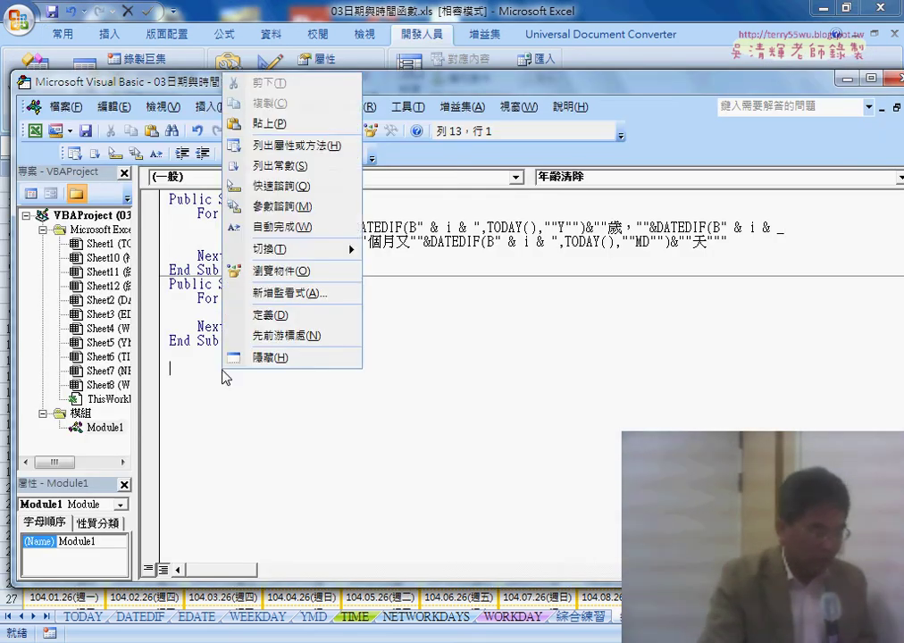
{"action": "left_click", "coordinate": [268, 123]}
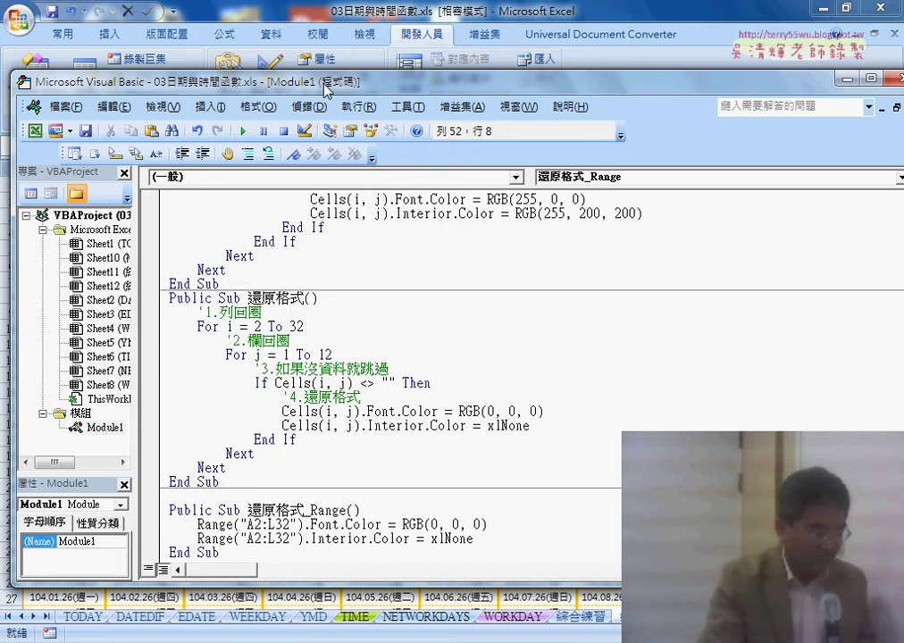
{"action": "left_click_drag", "start_coordinate": [327, 89], "coordinate": [622, 120]}
Step: Point out the 格式化日期 procedure name and its column loop line
{"action": "scroll", "coordinate": [595, 315], "scroll_direction": "up", "scroll_amount": 6}
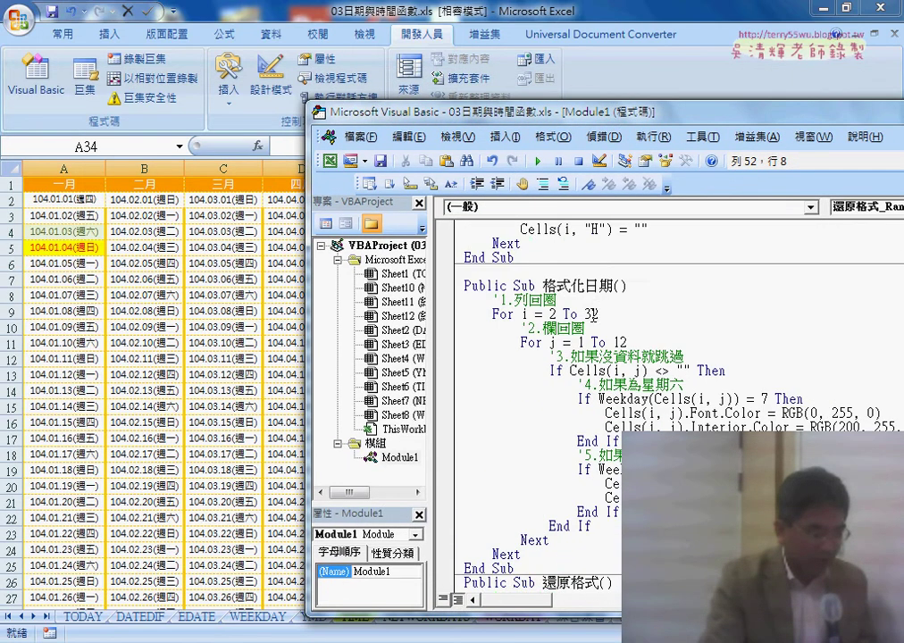
{"action": "scroll", "coordinate": [594, 343], "scroll_direction": "down", "scroll_amount": 1}
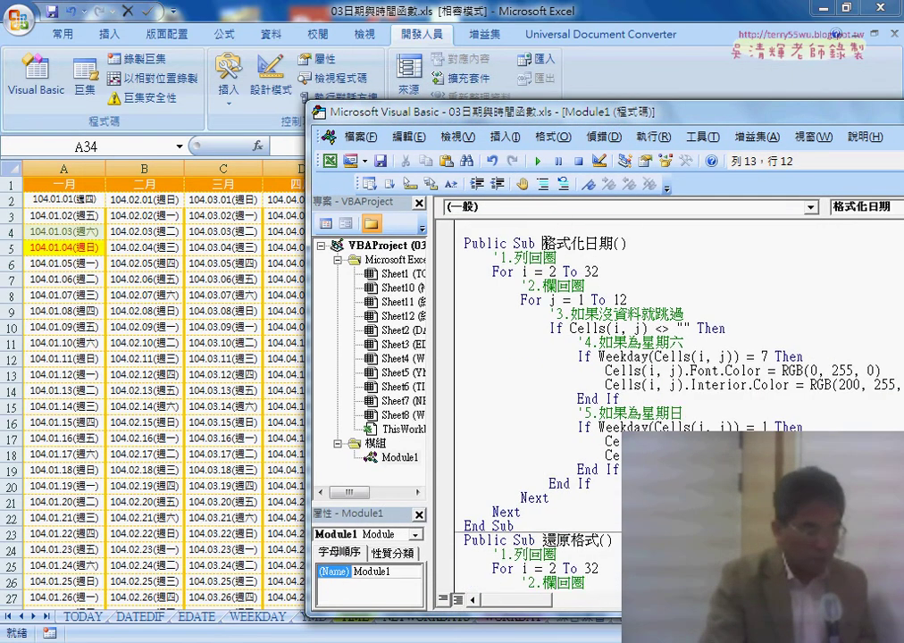
{"action": "left_click_drag", "start_coordinate": [543, 243], "coordinate": [601, 243]}
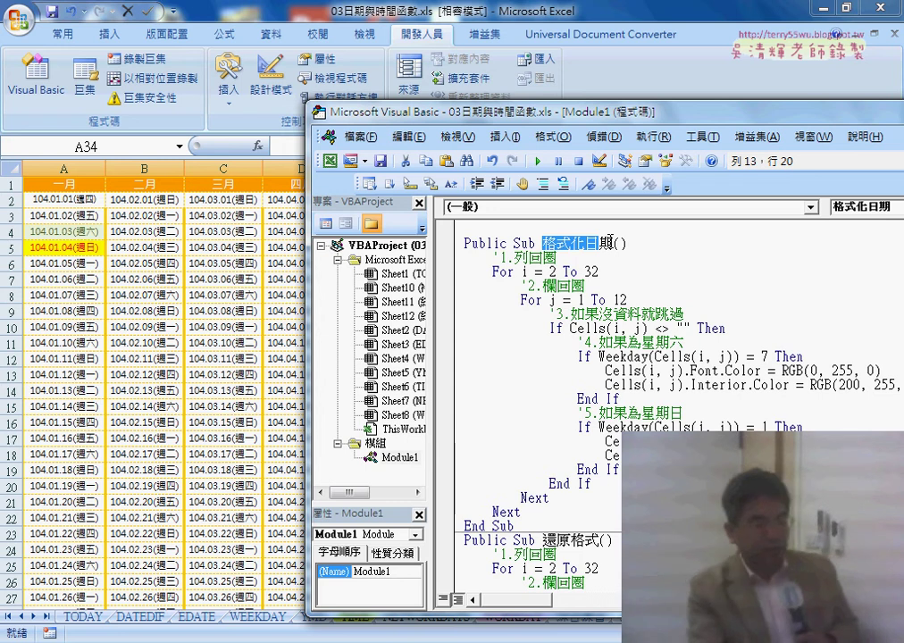
{"action": "left_click", "coordinate": [507, 271]}
{"action": "left_click", "coordinate": [532, 300]}
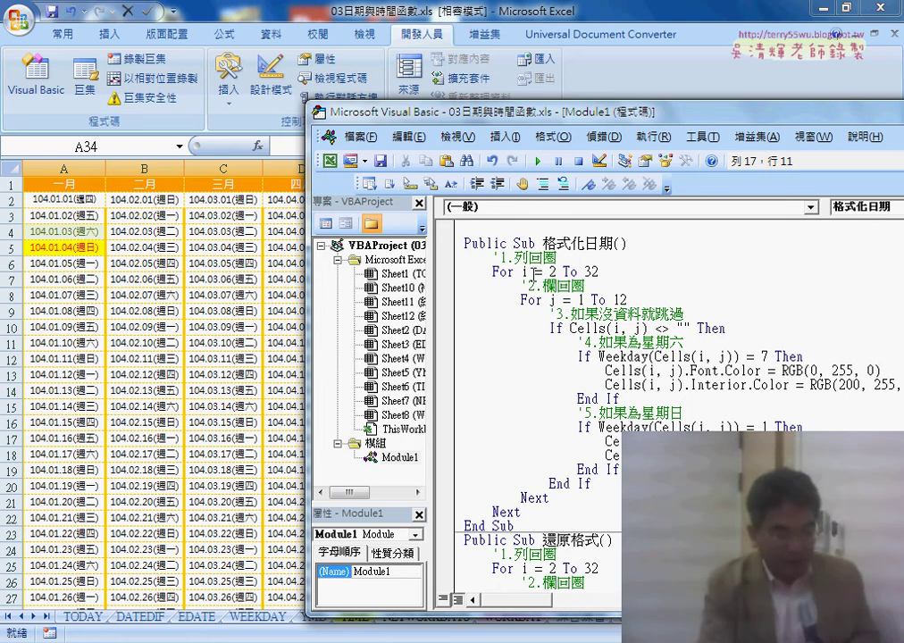
{"action": "double_click", "coordinate": [553, 272]}
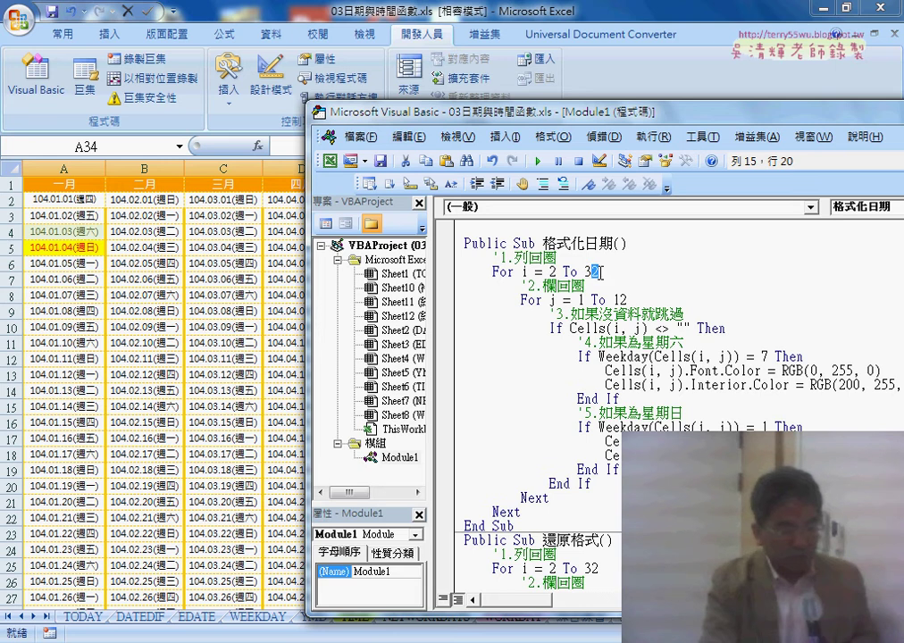
{"action": "left_click_drag", "start_coordinate": [587, 273], "coordinate": [603, 273]}
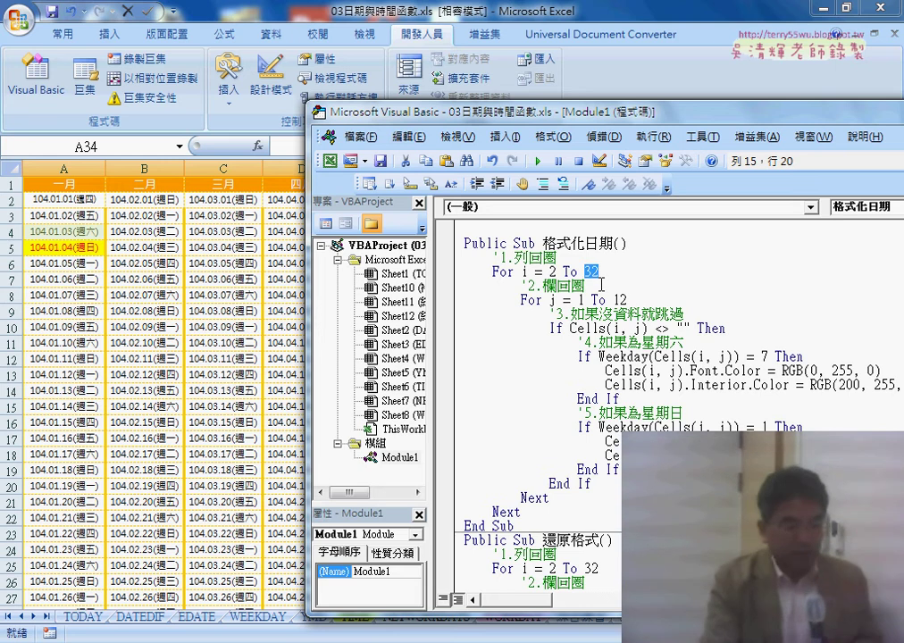
{"action": "double_click", "coordinate": [582, 300]}
{"action": "left_click", "coordinate": [549, 300]}
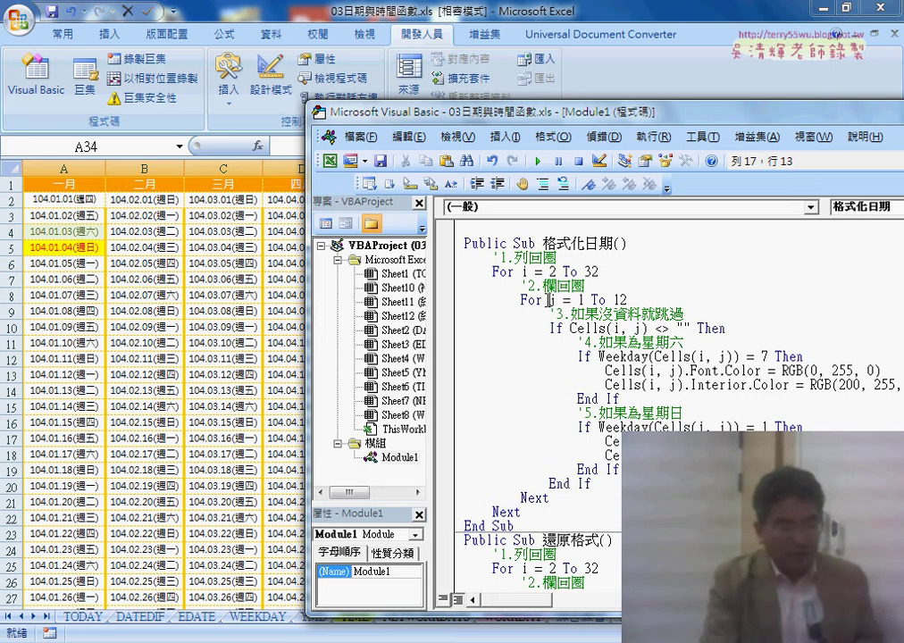
{"action": "double_click", "coordinate": [552, 301]}
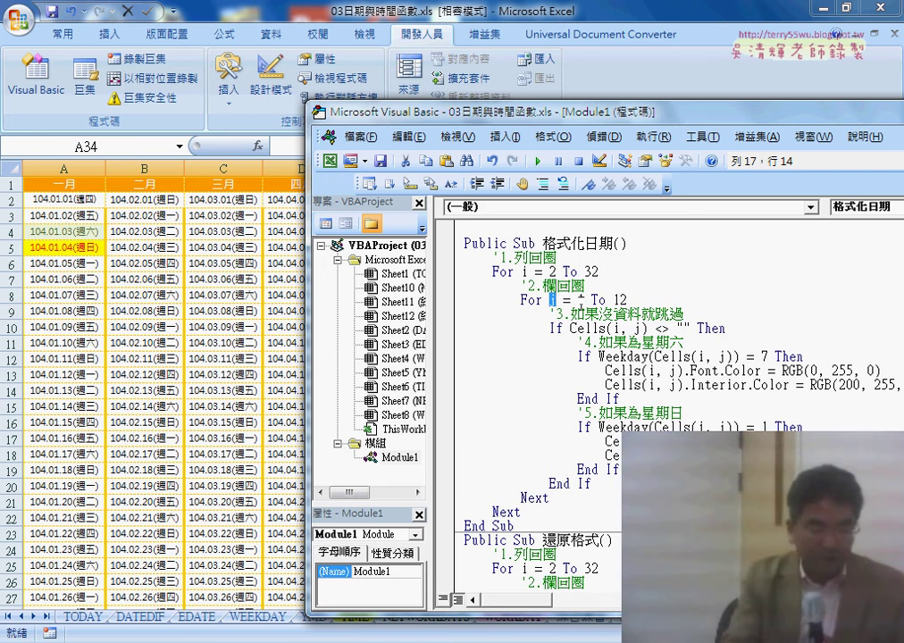
{"action": "left_click_drag", "start_coordinate": [581, 302], "coordinate": [630, 301]}
{"action": "left_click_drag", "start_coordinate": [521, 301], "coordinate": [627, 301]}
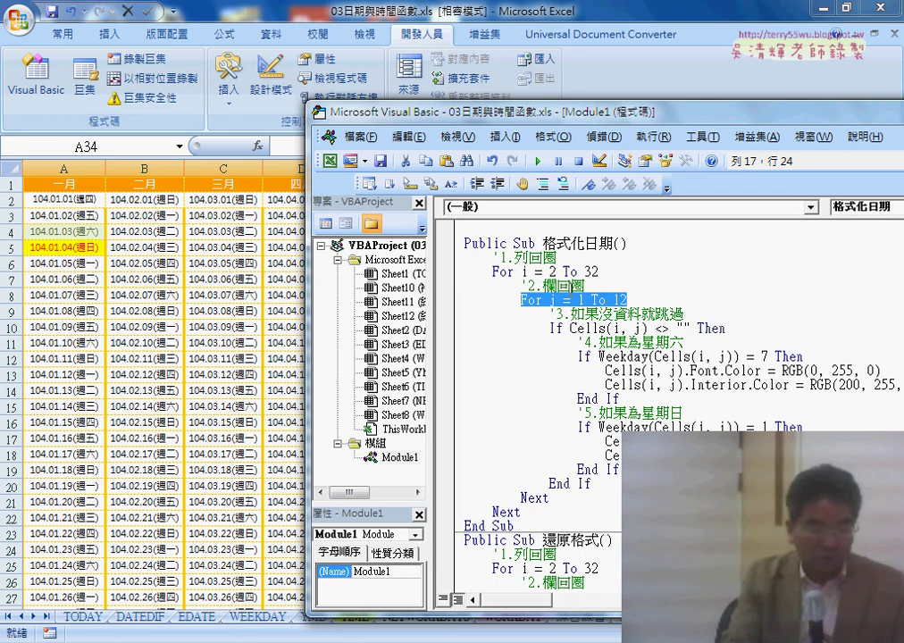
{"action": "left_click_drag", "start_coordinate": [494, 271], "coordinate": [599, 272]}
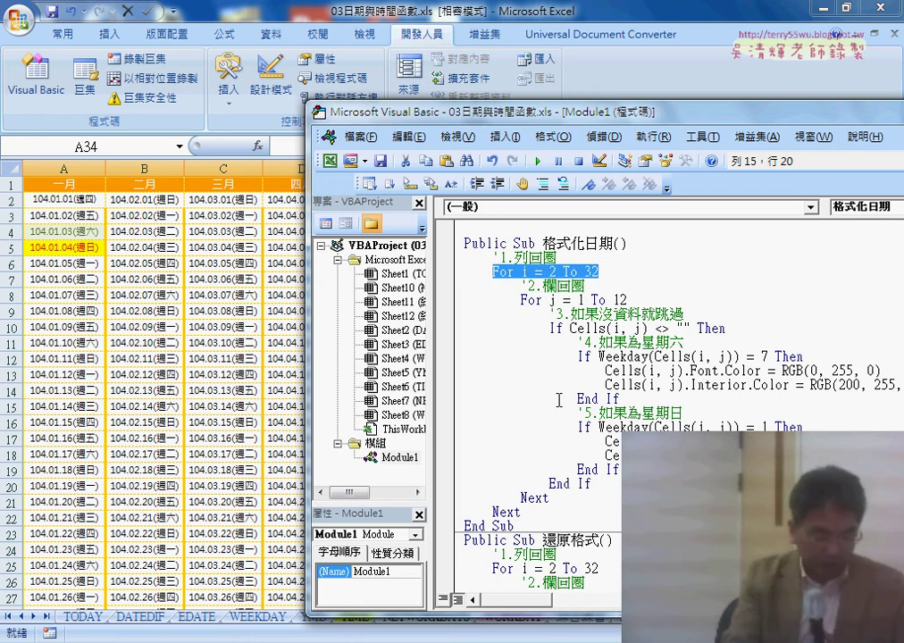
{"action": "left_click_drag", "start_coordinate": [492, 512], "coordinate": [520, 512]}
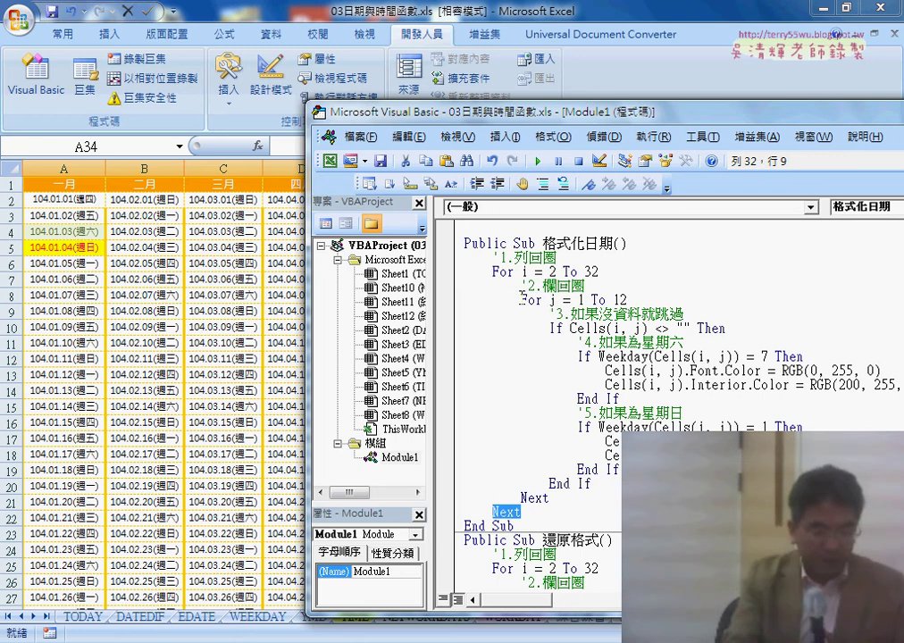
{"action": "left_click_drag", "start_coordinate": [522, 300], "coordinate": [630, 300]}
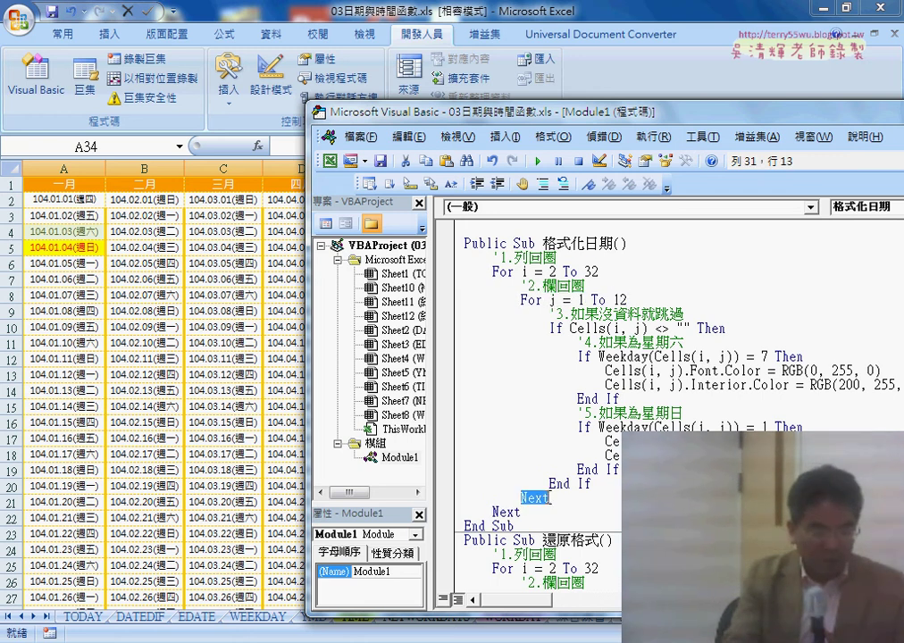
{"action": "left_click_drag", "start_coordinate": [521, 300], "coordinate": [498, 302]}
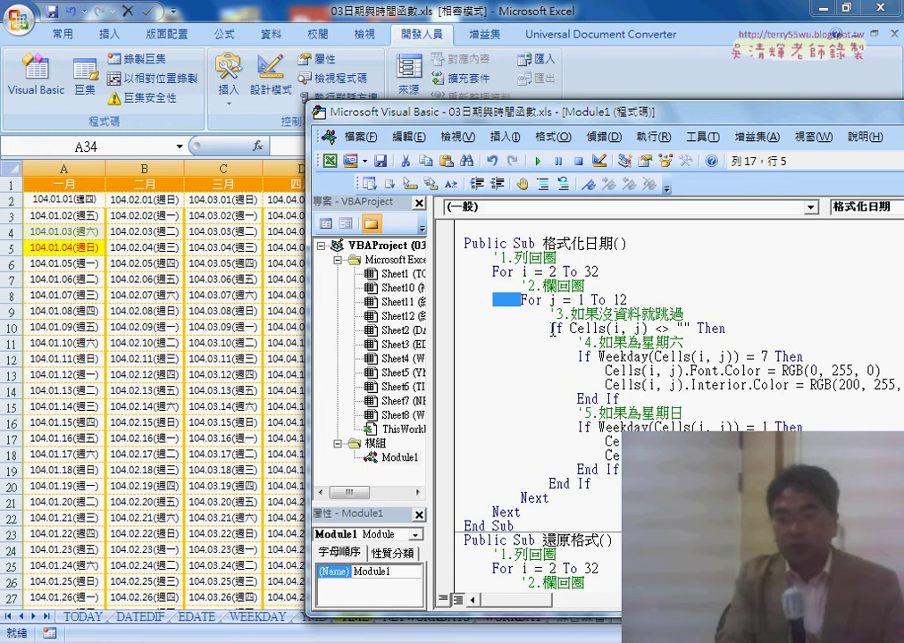
{"action": "left_click_drag", "start_coordinate": [551, 329], "coordinate": [577, 357]}
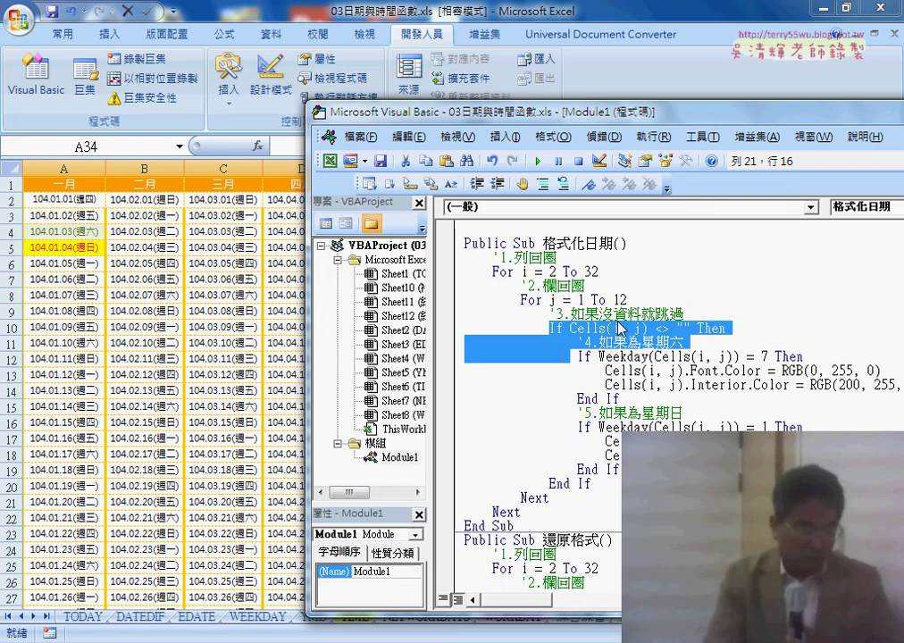
{"action": "left_click", "coordinate": [600, 355]}
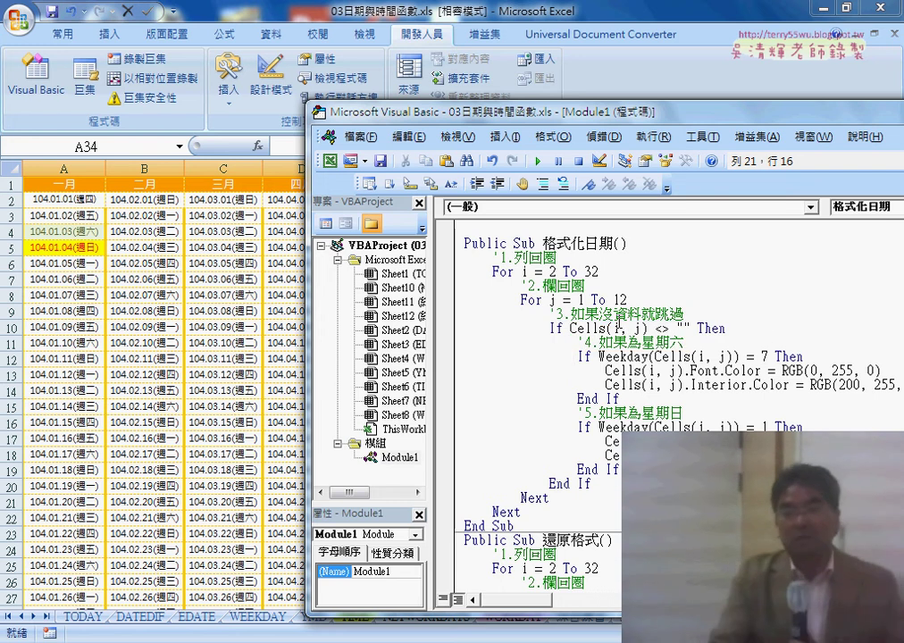
{"action": "double_click", "coordinate": [600, 356]}
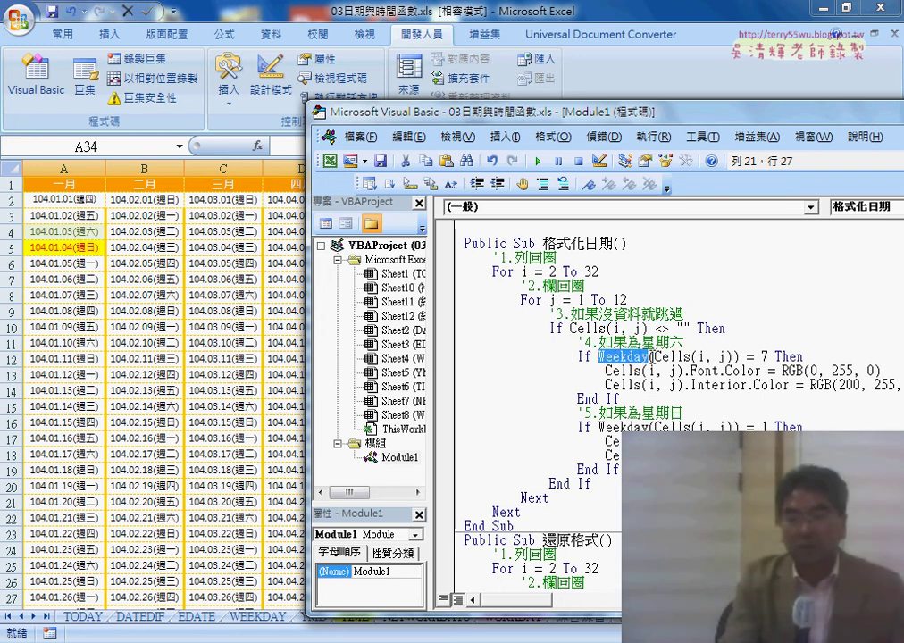
{"action": "key", "text": "shift+Right"}
{"action": "key", "text": "shift+Right"}
{"action": "key", "text": "shift+Right"}
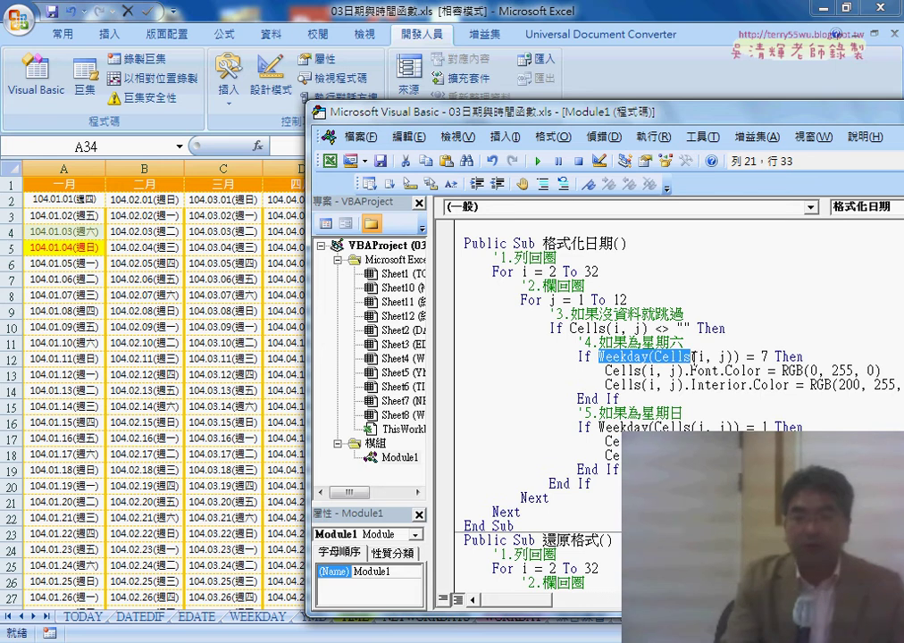
{"action": "left_click_drag", "start_coordinate": [570, 328], "coordinate": [690, 328]}
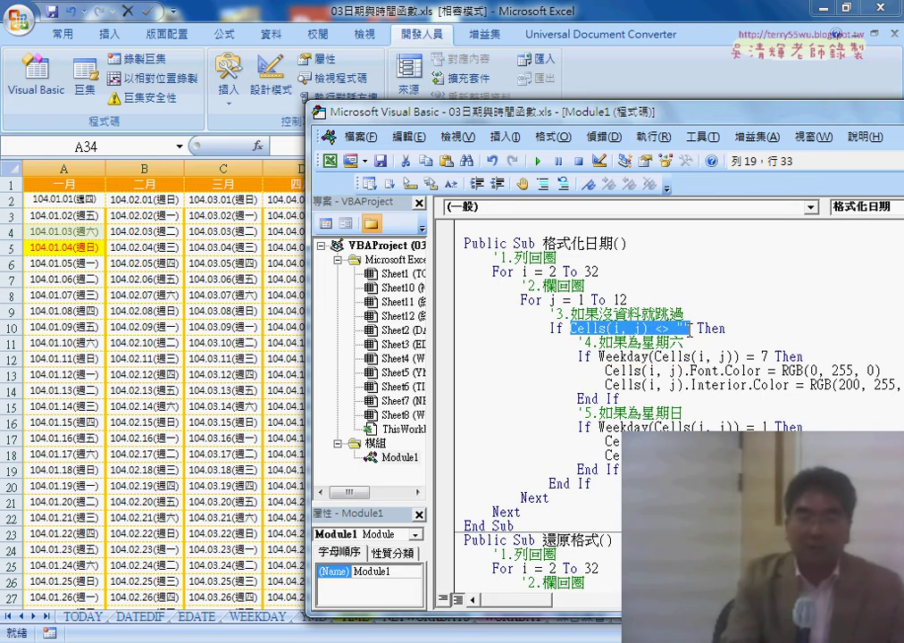
{"action": "left_click", "coordinate": [215, 503]}
{"action": "scroll", "coordinate": [216, 503], "scroll_direction": "down", "scroll_amount": 2}
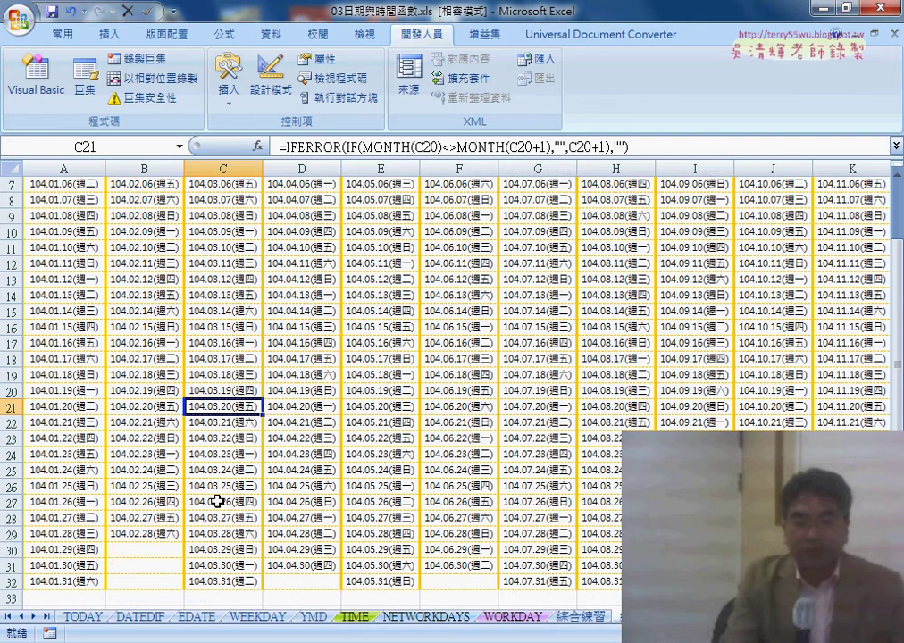
{"action": "scroll", "coordinate": [166, 499], "scroll_direction": "down", "scroll_amount": 1}
{"action": "left_click", "coordinate": [145, 503]}
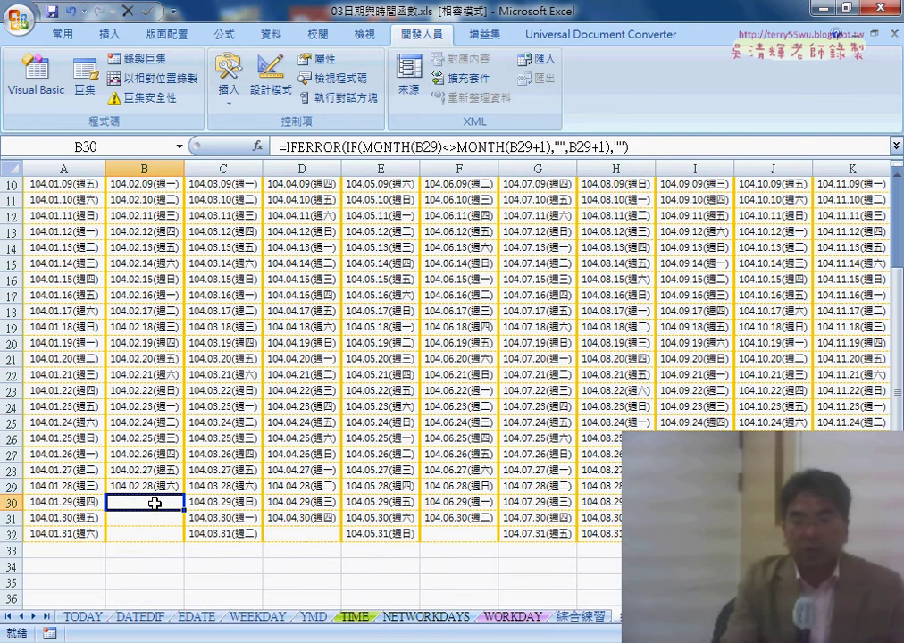
{"action": "left_click", "coordinate": [36, 89]}
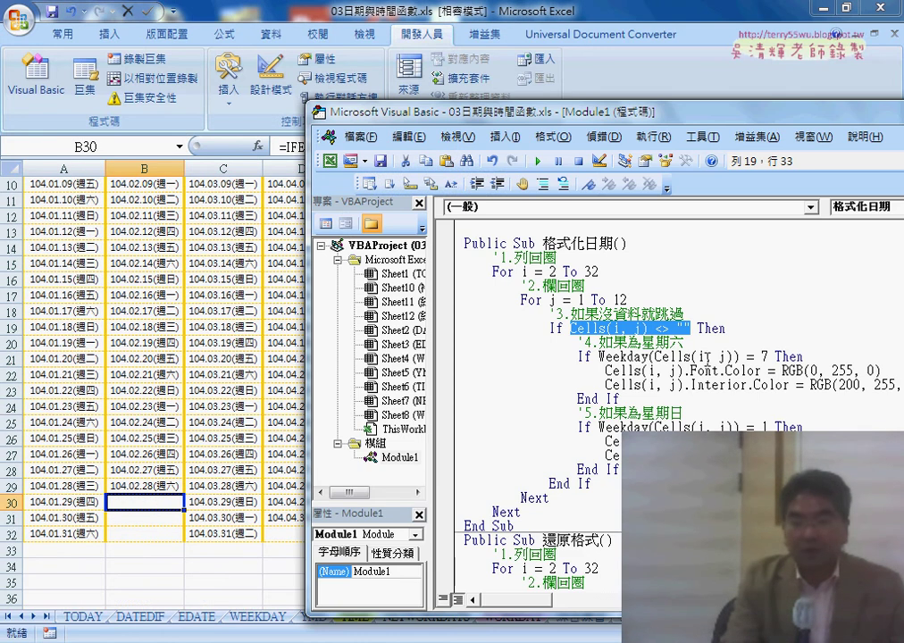
{"action": "left_click_drag", "start_coordinate": [656, 357], "coordinate": [712, 356]}
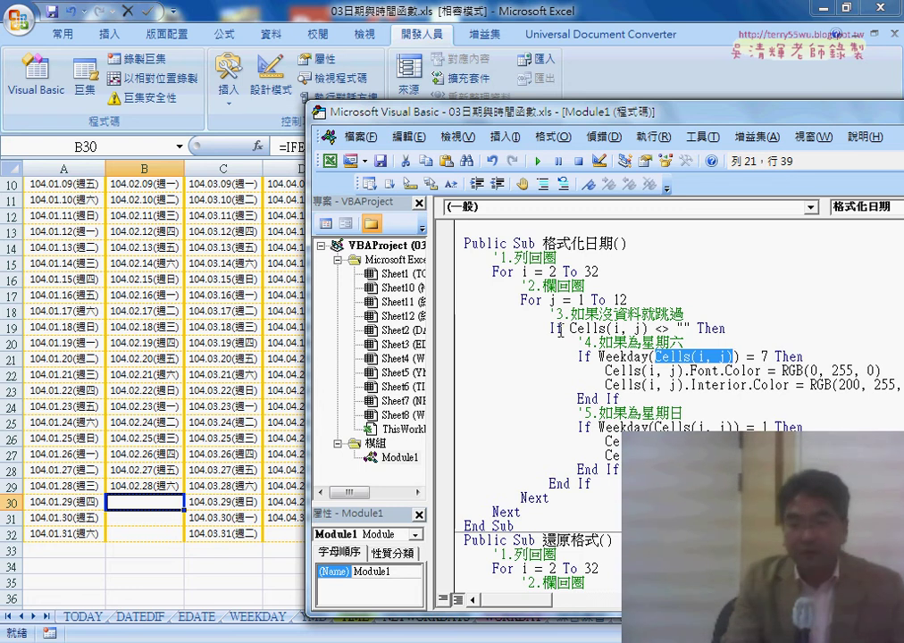
{"action": "left_click_drag", "start_coordinate": [571, 328], "coordinate": [655, 329]}
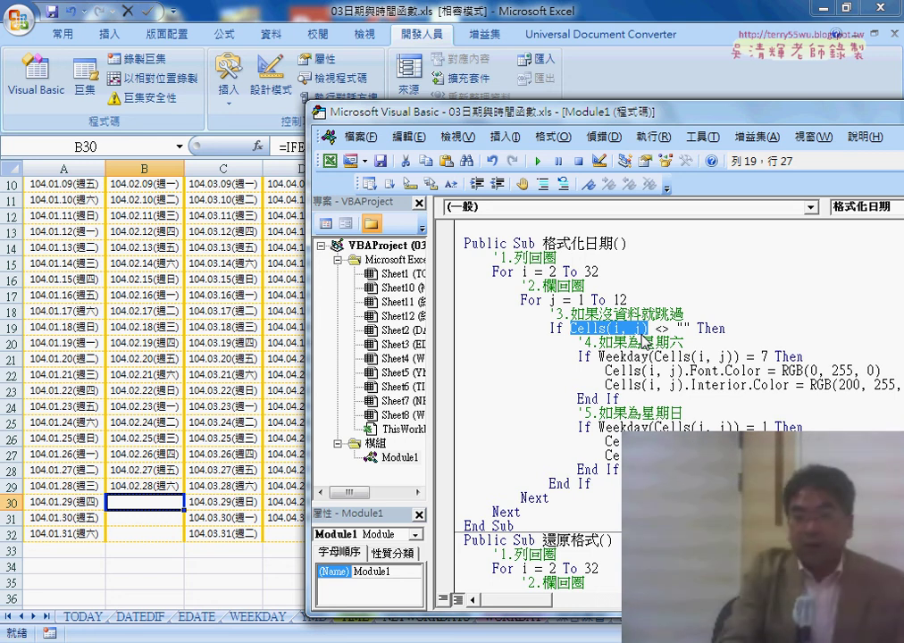
{"action": "double_click", "coordinate": [681, 328]}
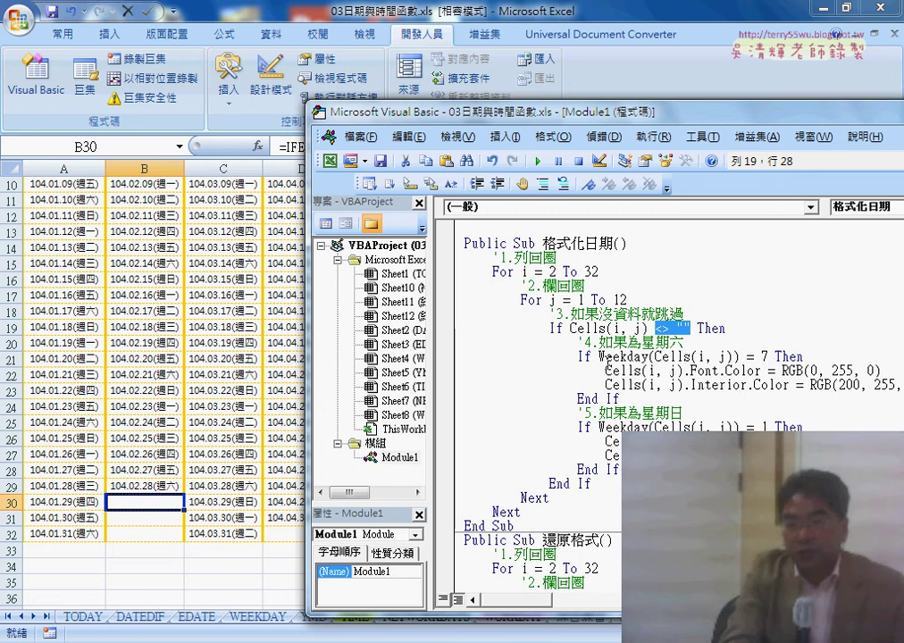
{"action": "left_click_drag", "start_coordinate": [654, 356], "coordinate": [734, 357]}
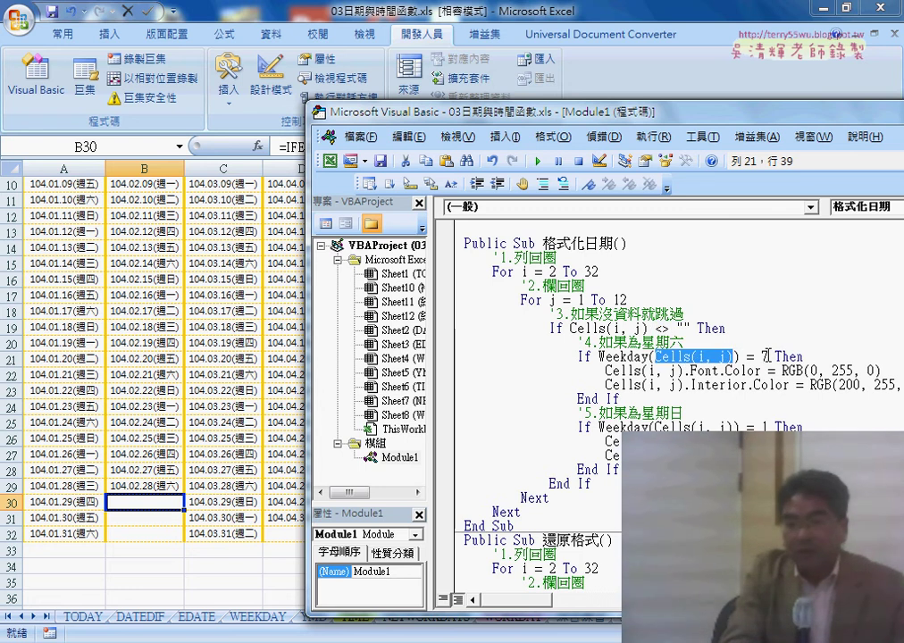
{"action": "left_click_drag", "start_coordinate": [769, 356], "coordinate": [600, 356]}
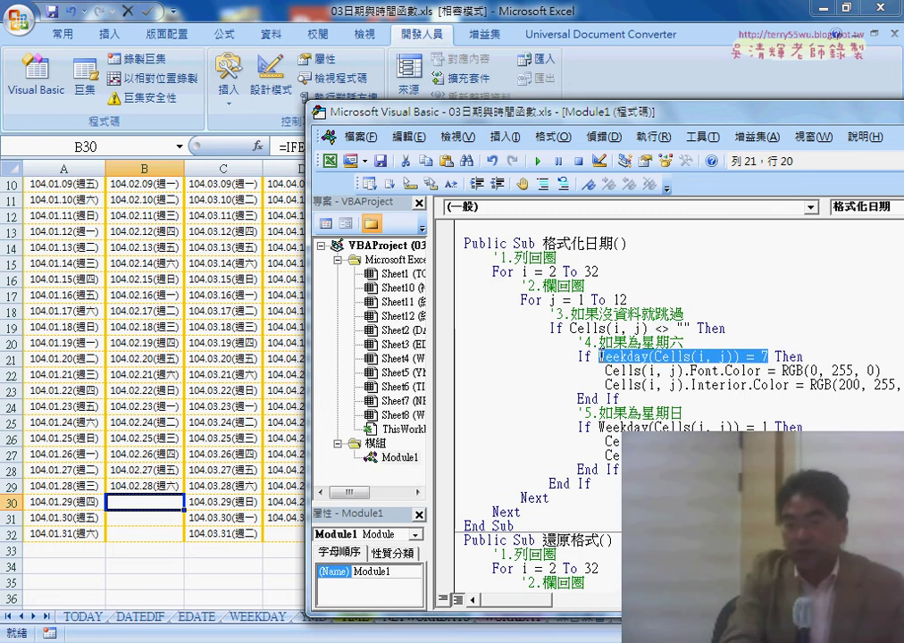
{"action": "left_click", "coordinate": [706, 371]}
{"action": "left_click", "coordinate": [743, 371]}
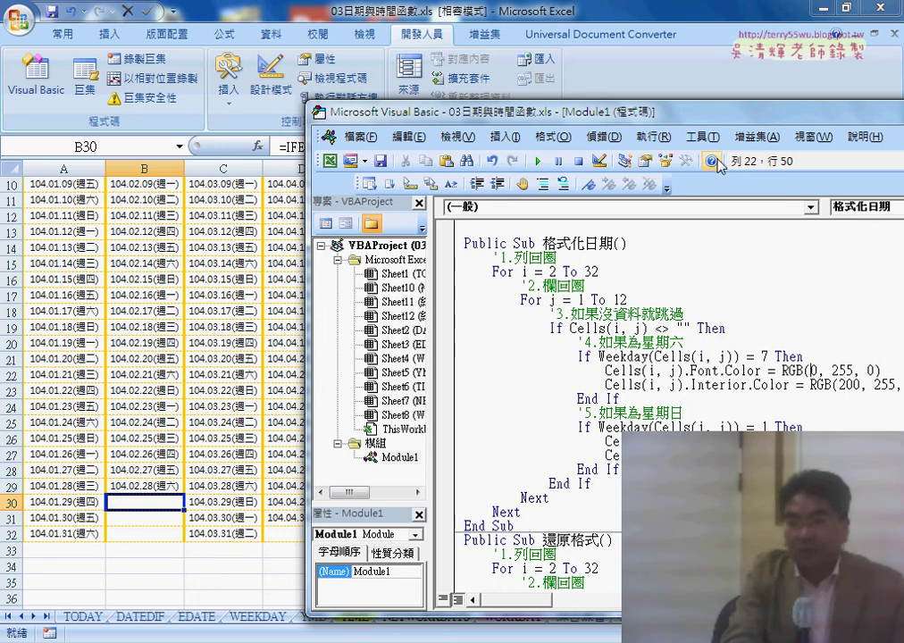
{"action": "left_click_drag", "start_coordinate": [561, 109], "coordinate": [438, 94]}
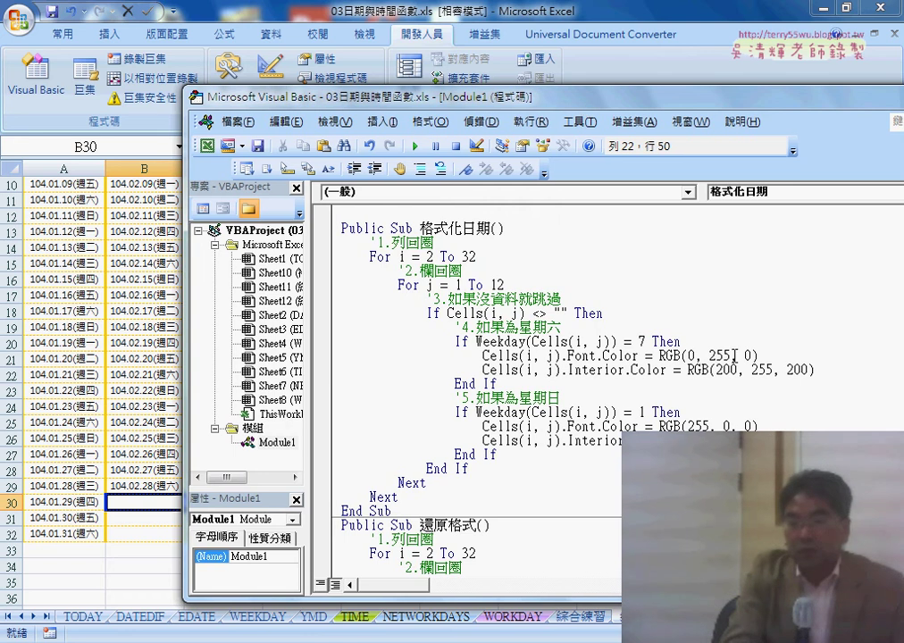
{"action": "left_click_drag", "start_coordinate": [708, 357], "coordinate": [718, 356]}
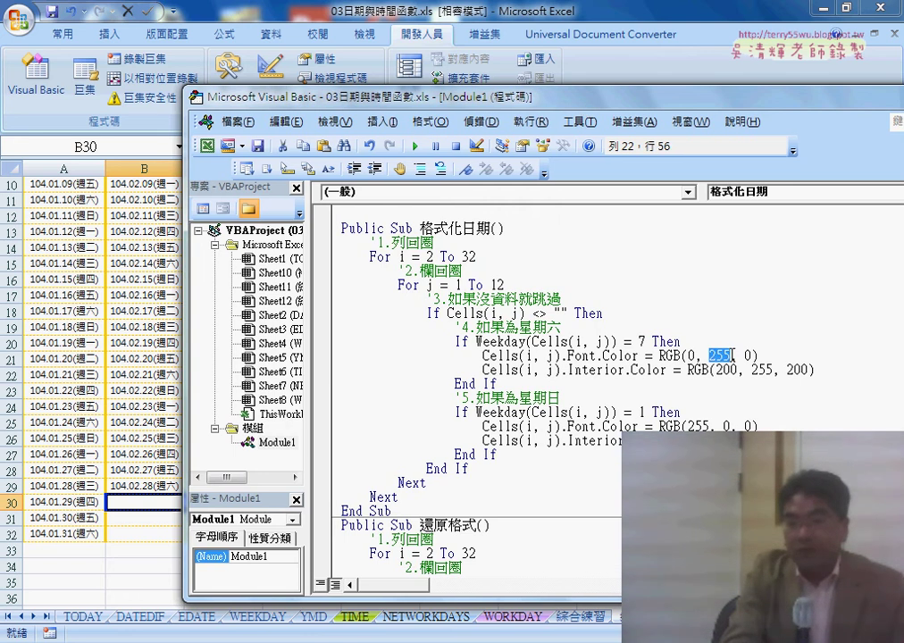
{"action": "left_click", "coordinate": [669, 357]}
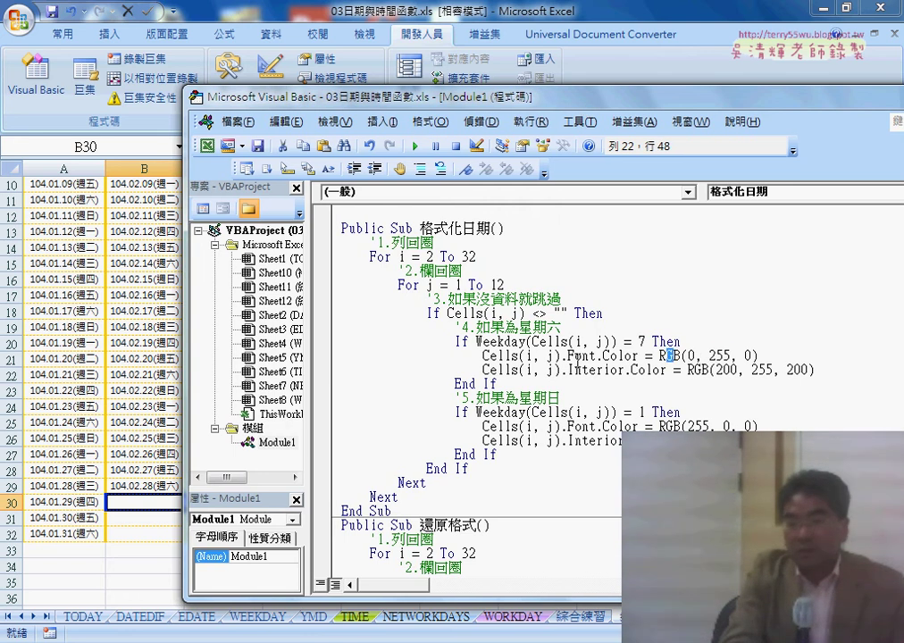
{"action": "left_click", "coordinate": [598, 370]}
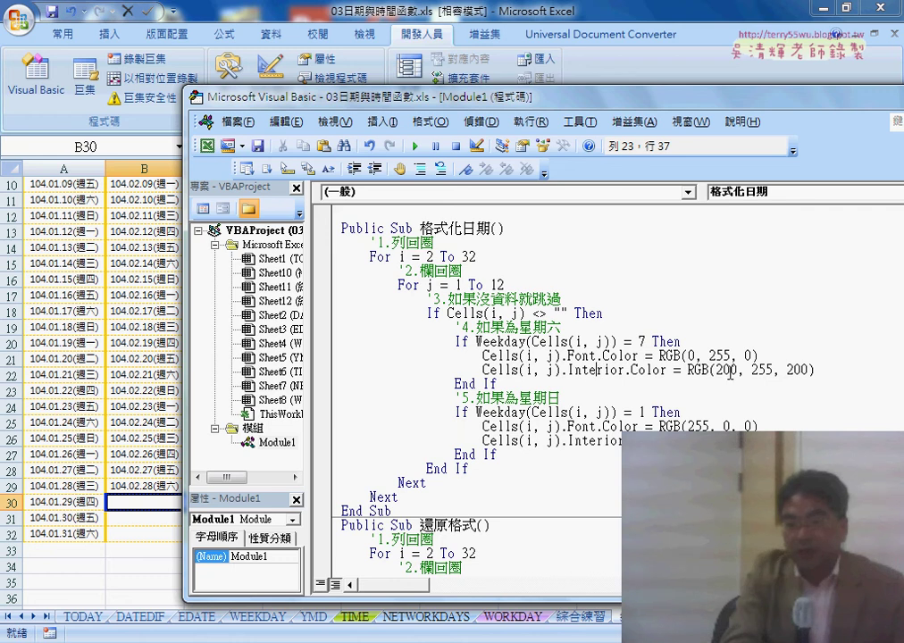
{"action": "left_click_drag", "start_coordinate": [753, 371], "coordinate": [775, 371]}
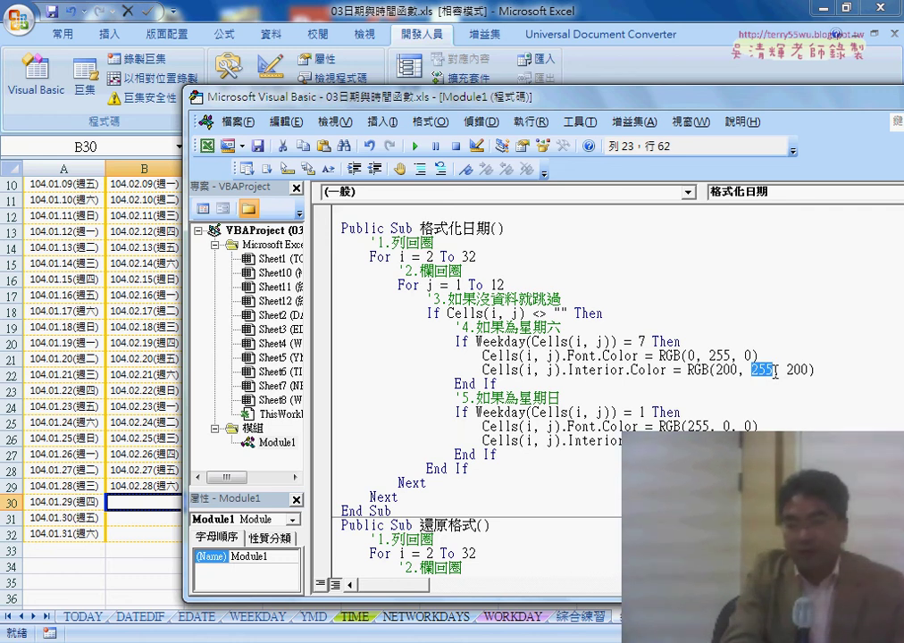
{"action": "left_click", "coordinate": [733, 371]}
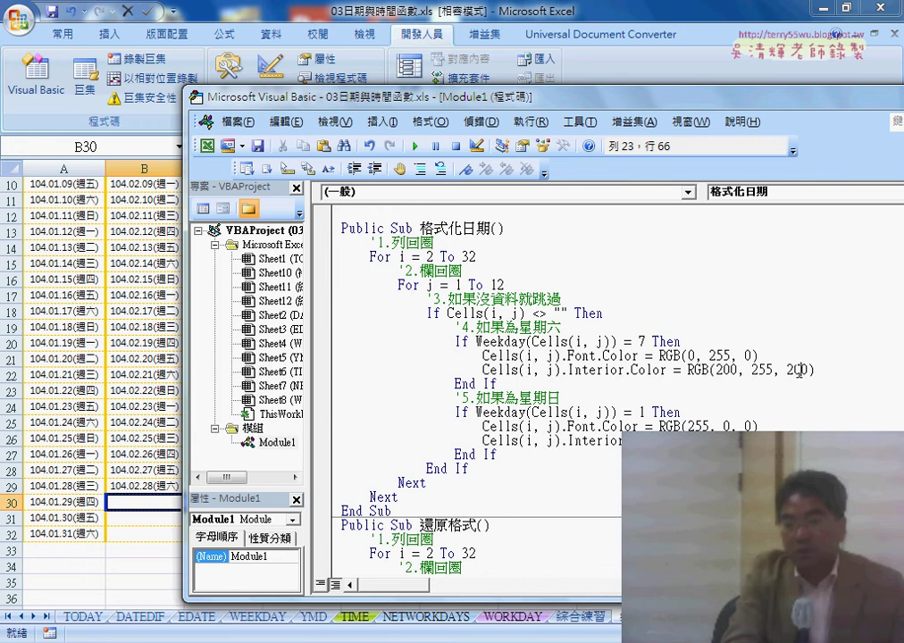
{"action": "left_click", "coordinate": [795, 372]}
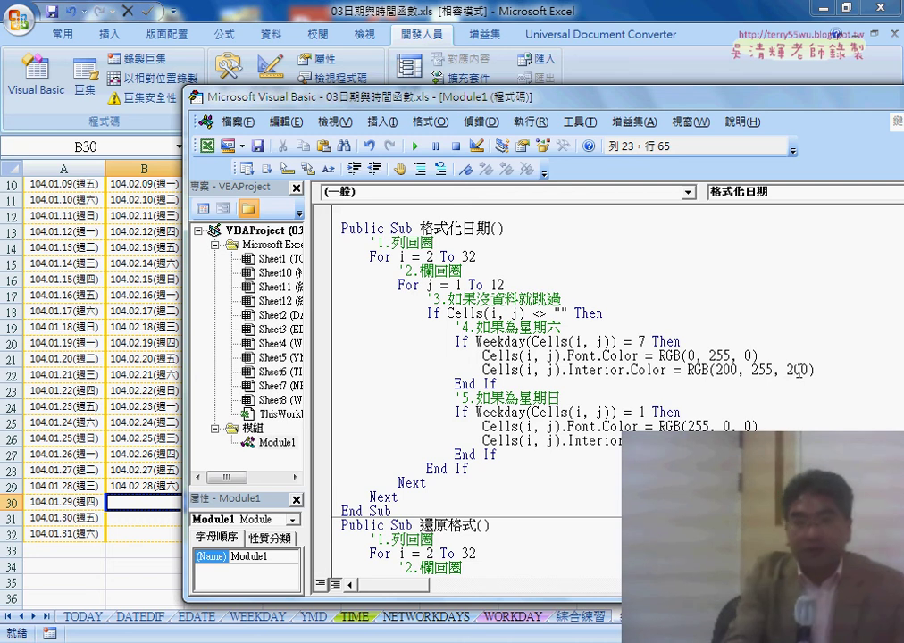
{"action": "left_click", "coordinate": [62, 34]}
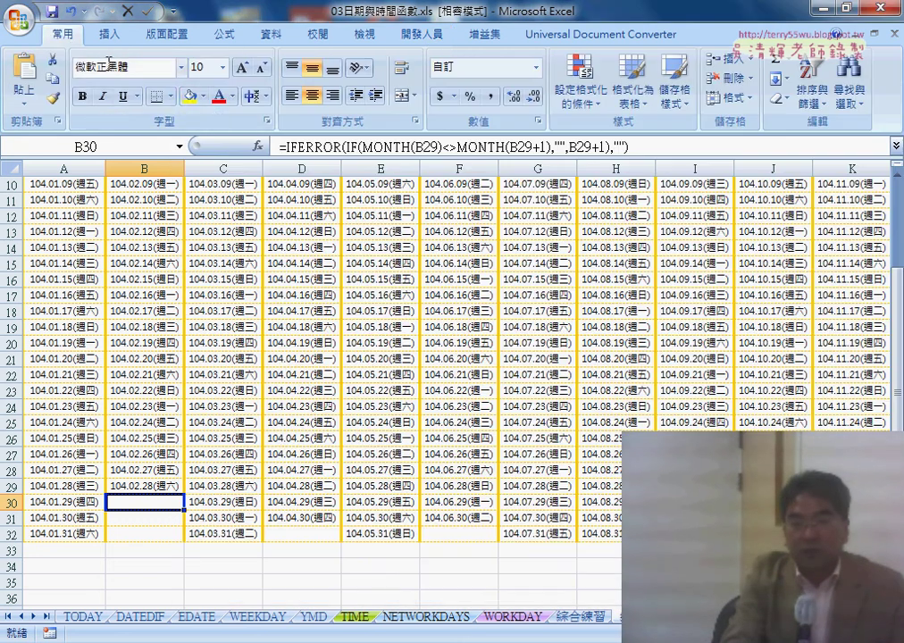
{"action": "left_click", "coordinate": [231, 96]}
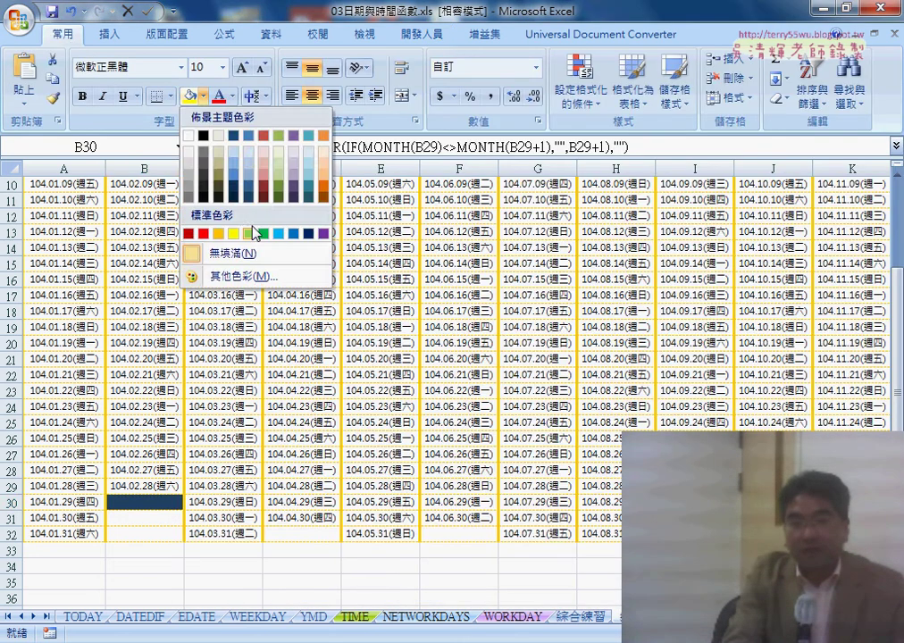
{"action": "left_click", "coordinate": [225, 272]}
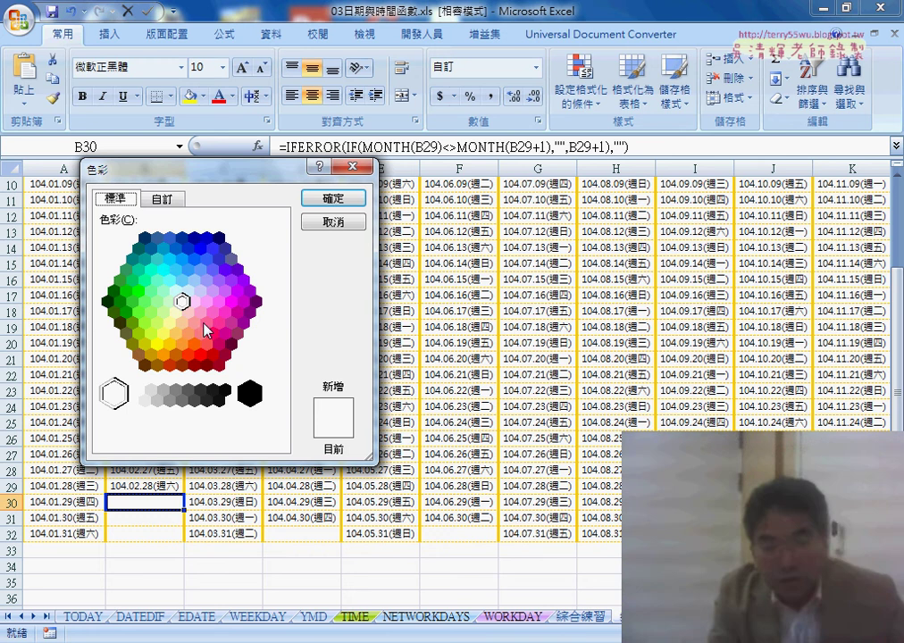
{"action": "left_click", "coordinate": [170, 302]}
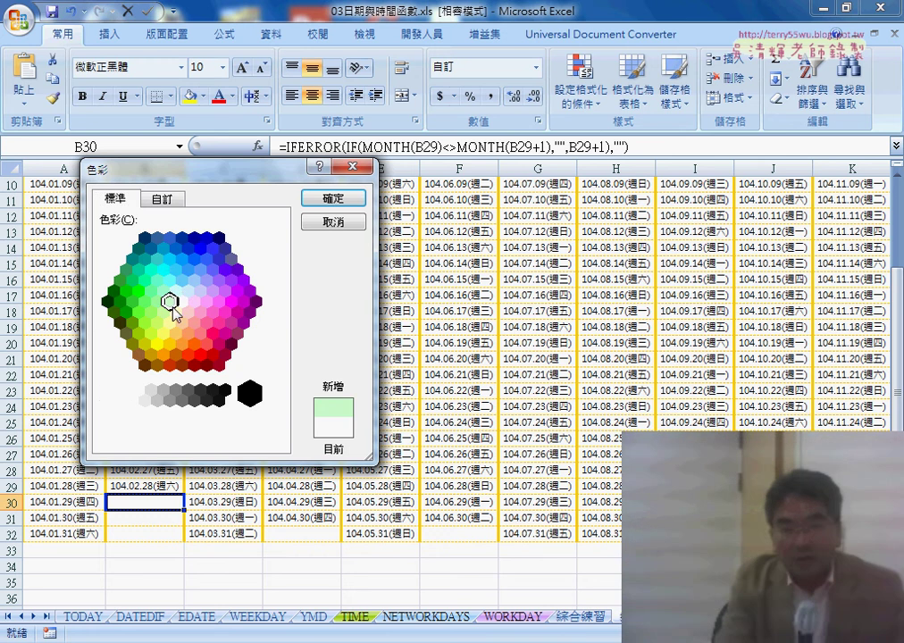
{"action": "left_click", "coordinate": [163, 199]}
{"action": "double_click", "coordinate": [175, 404]}
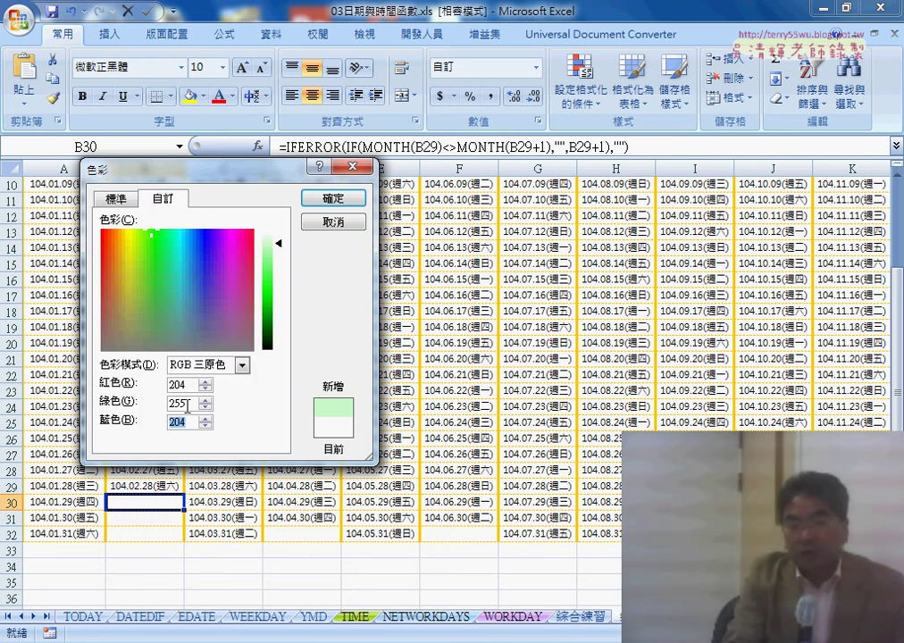
{"action": "double_click", "coordinate": [179, 386]}
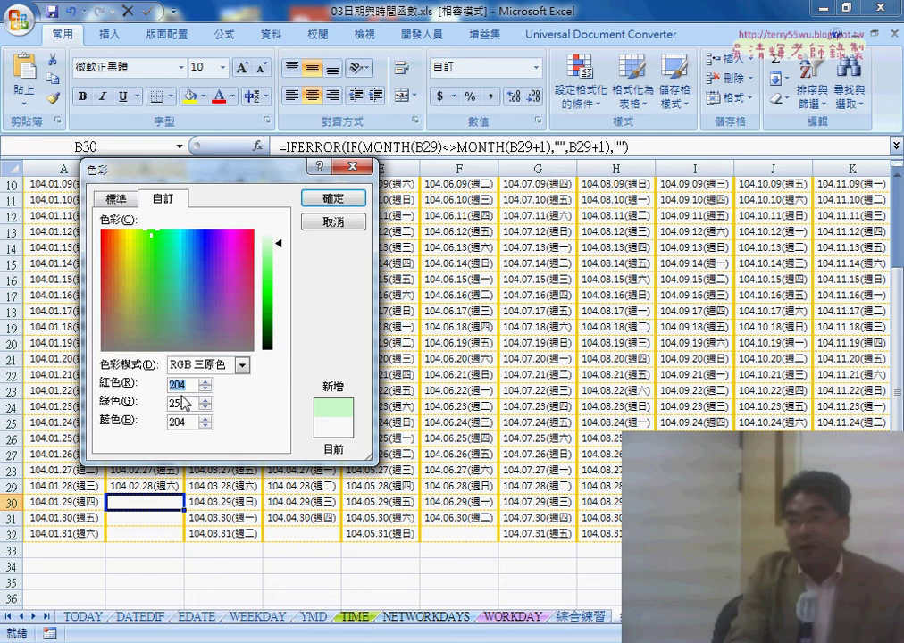
{"action": "left_click", "coordinate": [335, 220]}
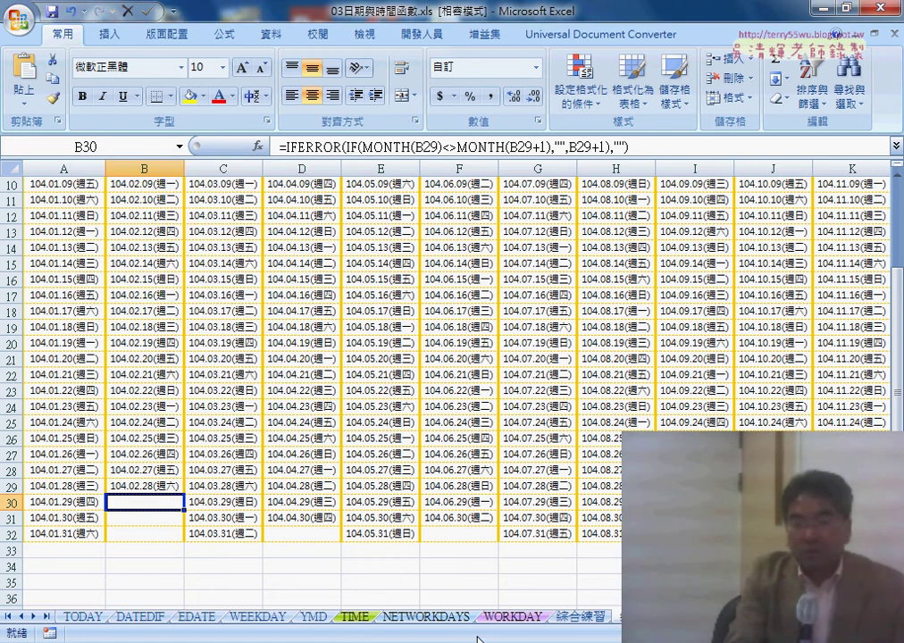
Step: Review 格式化日期's Saturday and Sunday colour blocks and its For j = 1 To 12 loop
{"action": "key", "text": "alt+F11"}
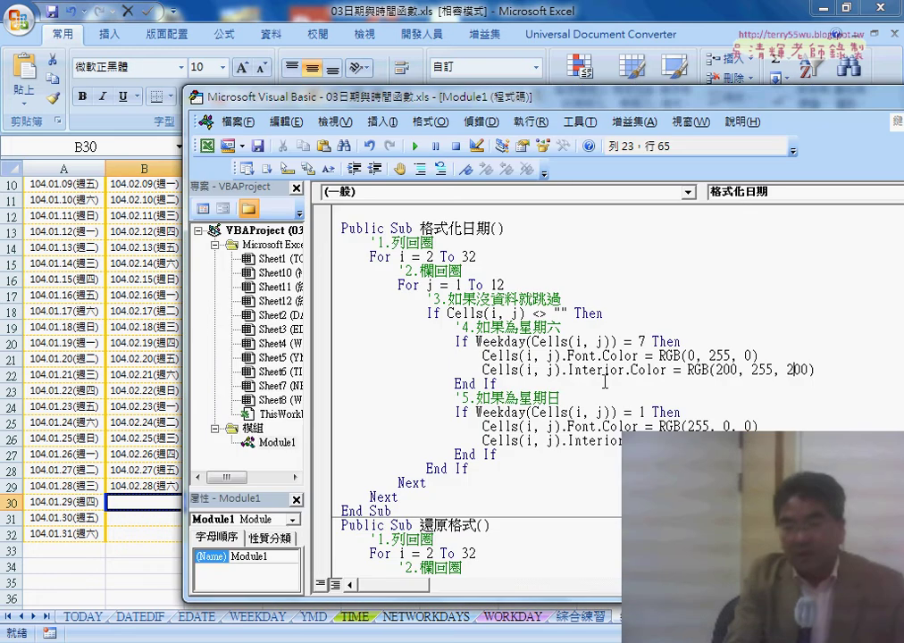
{"action": "left_click_drag", "start_coordinate": [497, 384], "coordinate": [305, 334]}
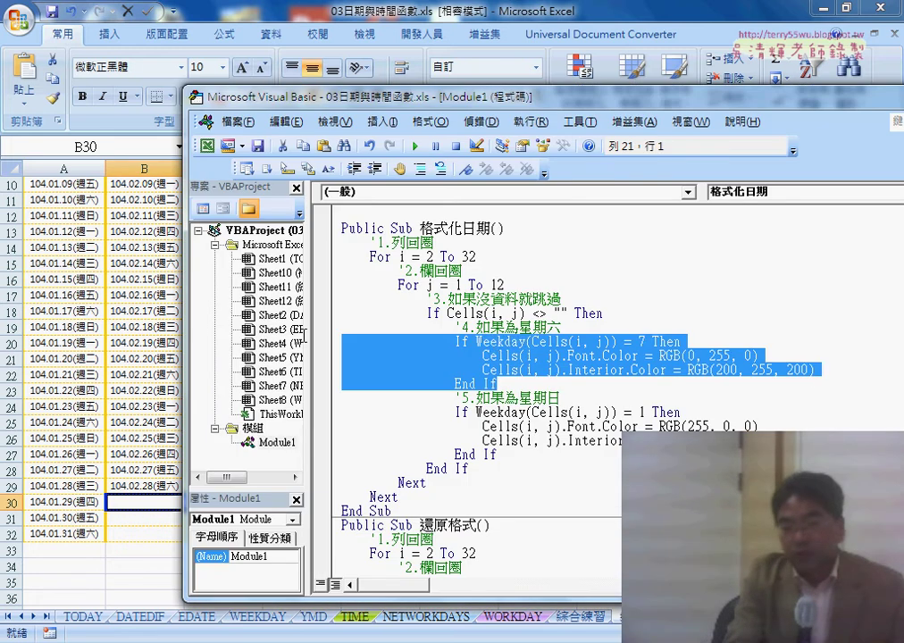
{"action": "left_click_drag", "start_coordinate": [502, 461], "coordinate": [304, 409]}
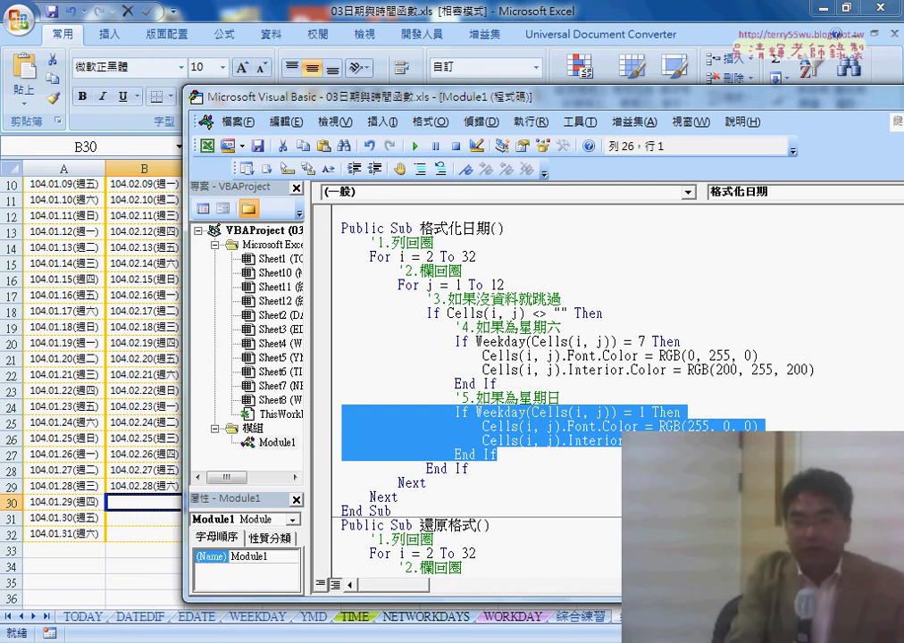
{"action": "left_click_drag", "start_coordinate": [399, 285], "coordinate": [506, 285]}
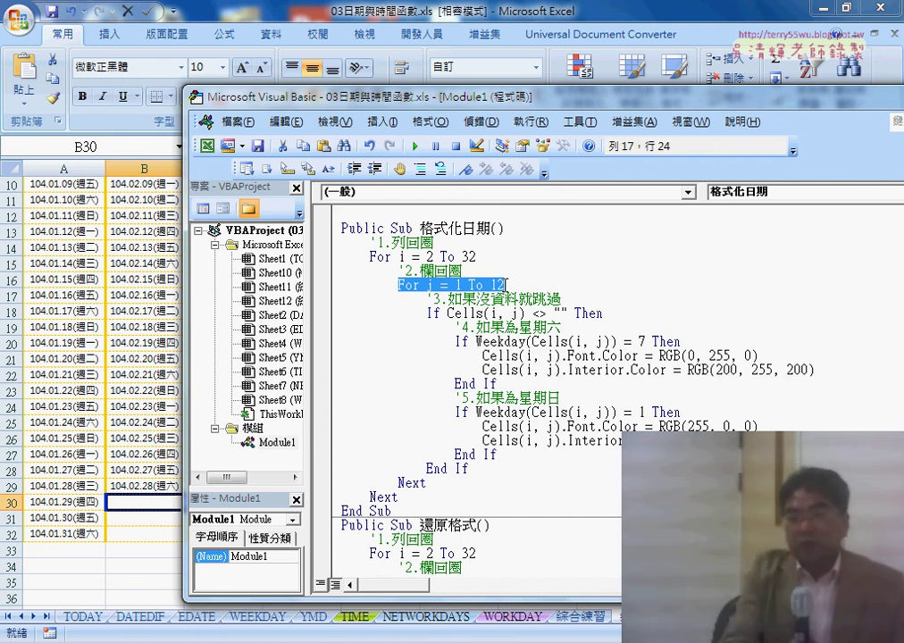
{"action": "left_click_drag", "start_coordinate": [361, 99], "coordinate": [391, 176]}
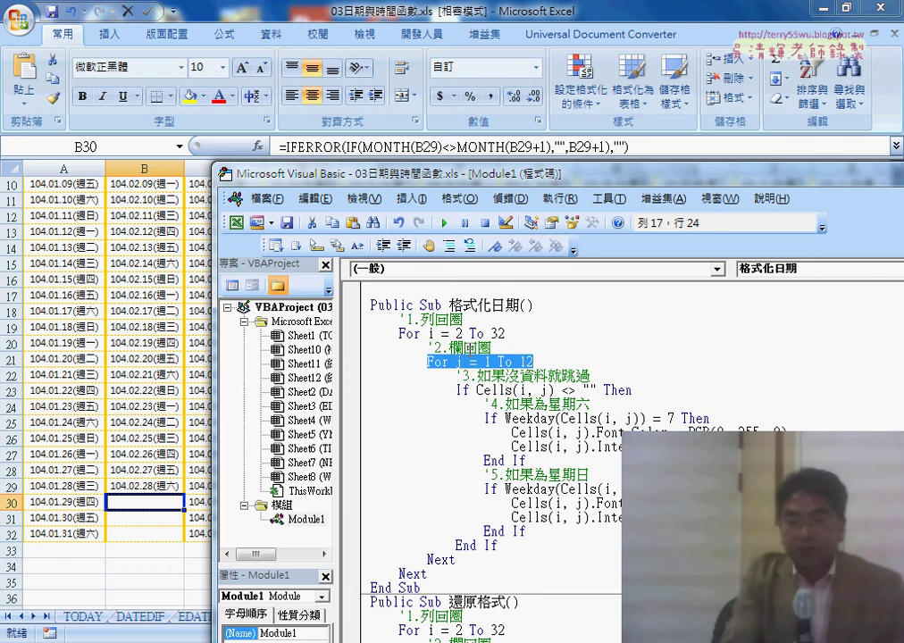
{"action": "left_click_drag", "start_coordinate": [484, 184], "coordinate": [467, 75]}
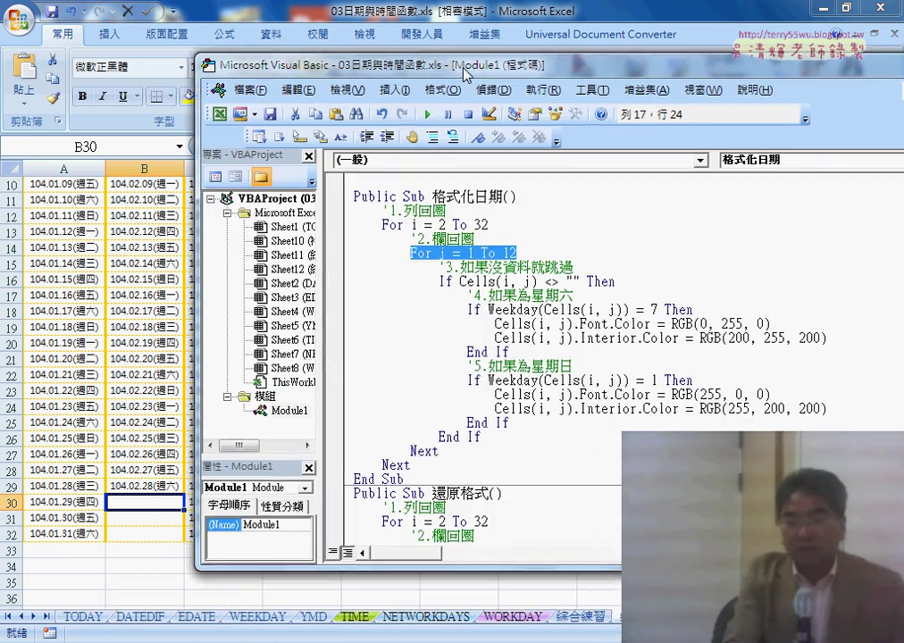
Step: Run 格式化日期 and reveal the calendar with green Saturdays and red Sundays
{"action": "left_click", "coordinate": [429, 115]}
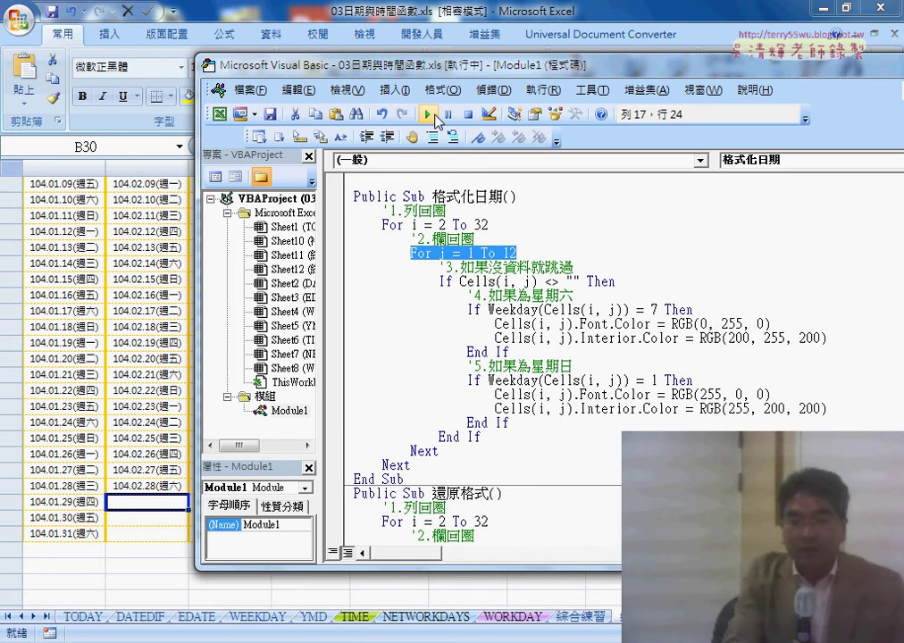
{"action": "left_click_drag", "start_coordinate": [440, 71], "coordinate": [408, 378]}
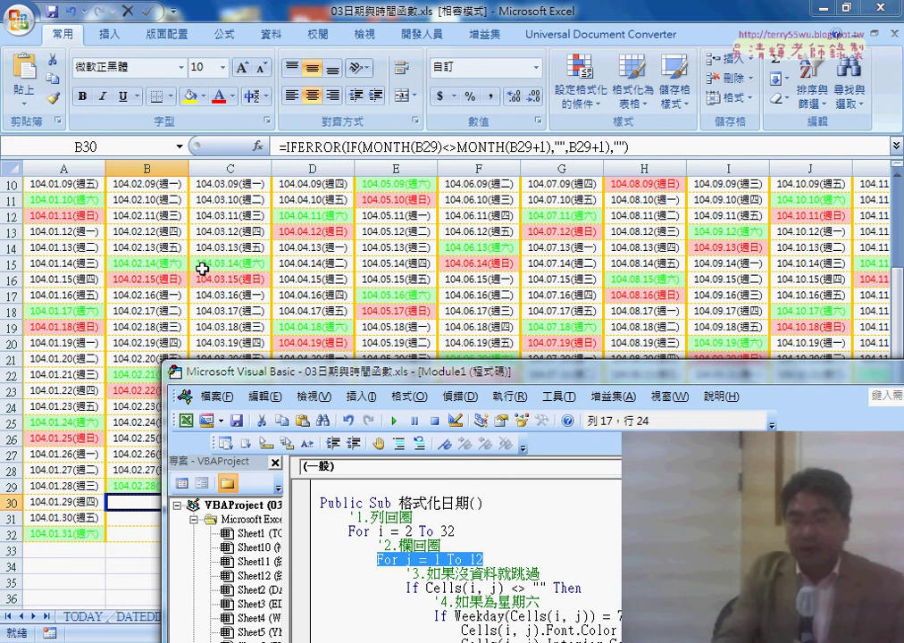
{"action": "left_click", "coordinate": [120, 261]}
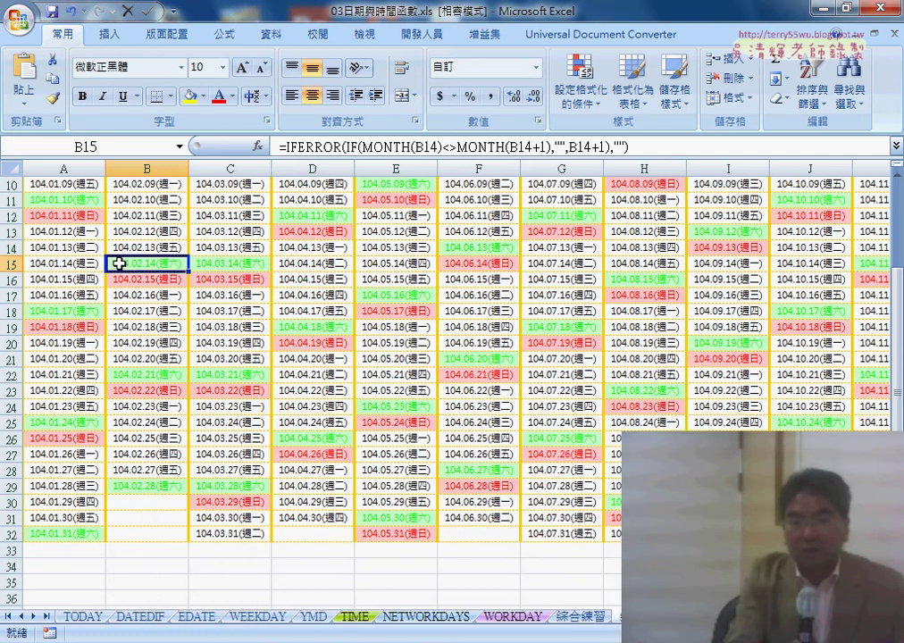
Step: Inspect the EDATE start-date formulas in B2 and C2
{"action": "scroll", "coordinate": [125, 226], "scroll_direction": "up", "scroll_amount": 3}
{"action": "left_click", "coordinate": [61, 201]}
{"action": "left_click", "coordinate": [141, 200]}
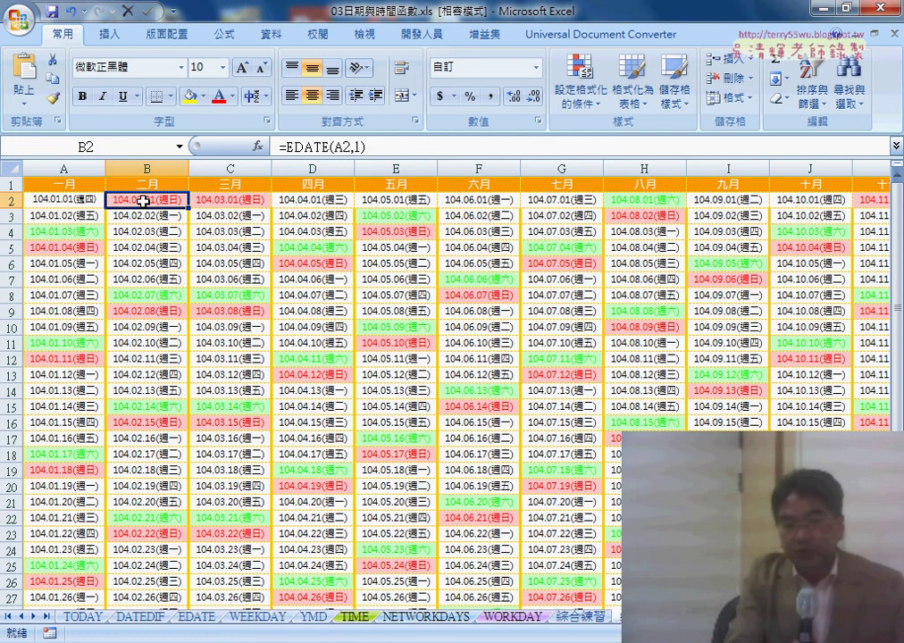
{"action": "left_click", "coordinate": [208, 200]}
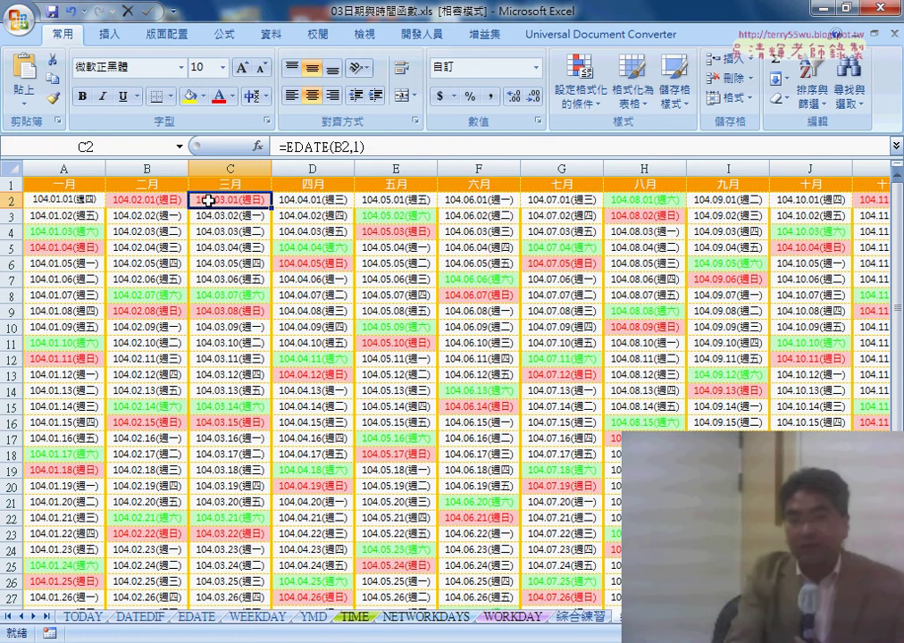
{"action": "left_click", "coordinate": [167, 202]}
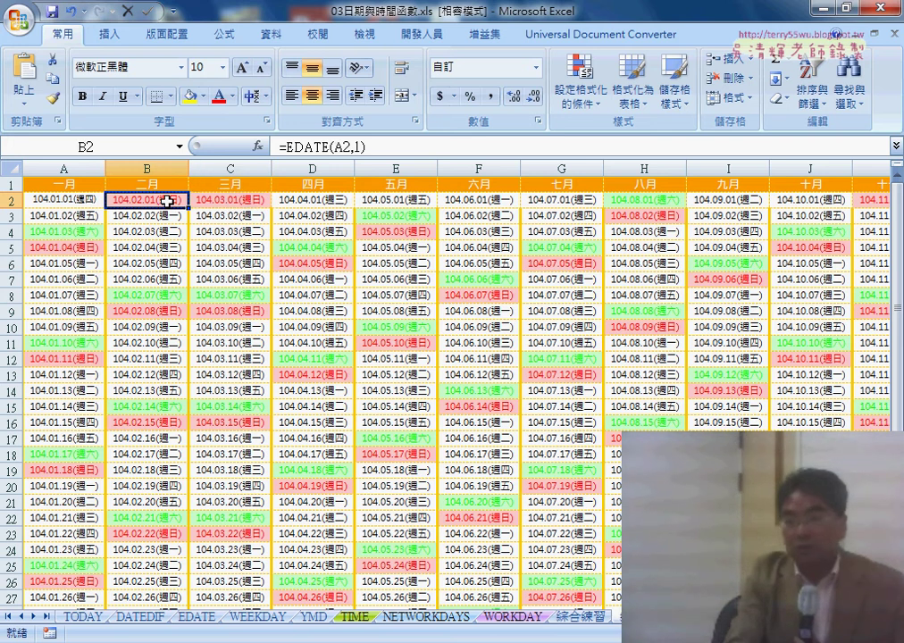
{"action": "left_click", "coordinate": [220, 203]}
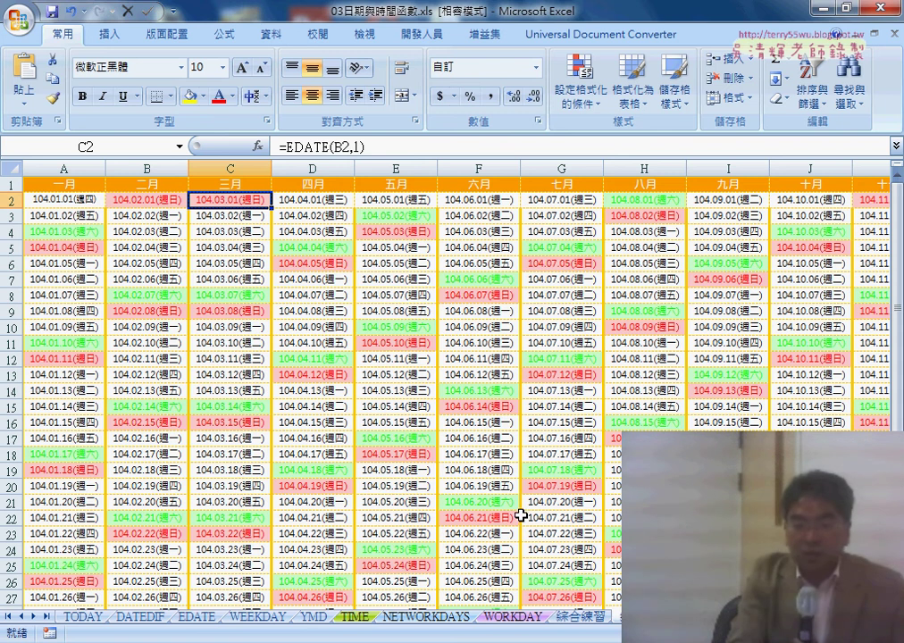
{"action": "mouse_move", "coordinate": [414, 639]}
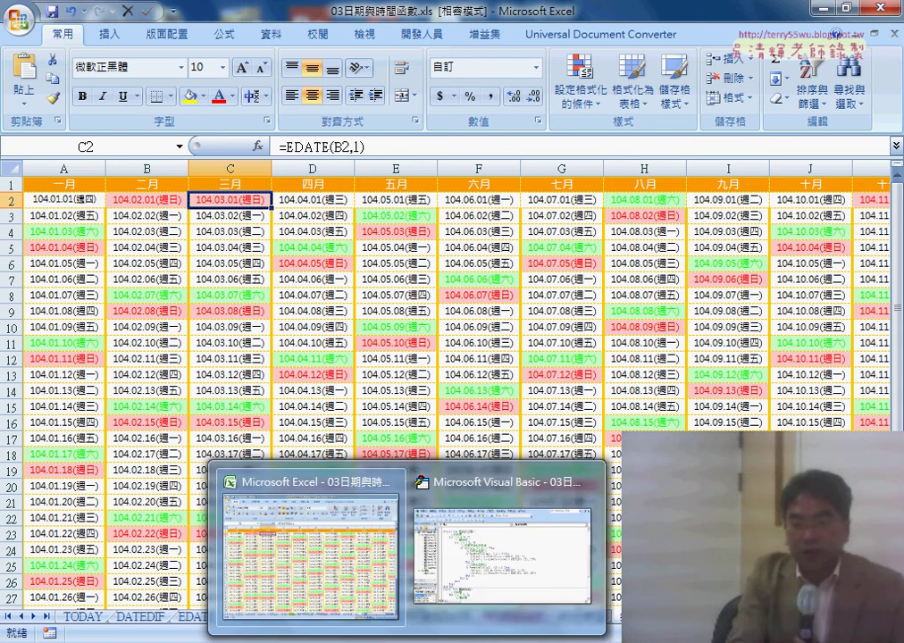
{"action": "left_click", "coordinate": [462, 585]}
Step: Scroll to Sub 還原格式 and point out its row and column loops
{"action": "left_click_drag", "start_coordinate": [527, 390], "coordinate": [424, 134]}
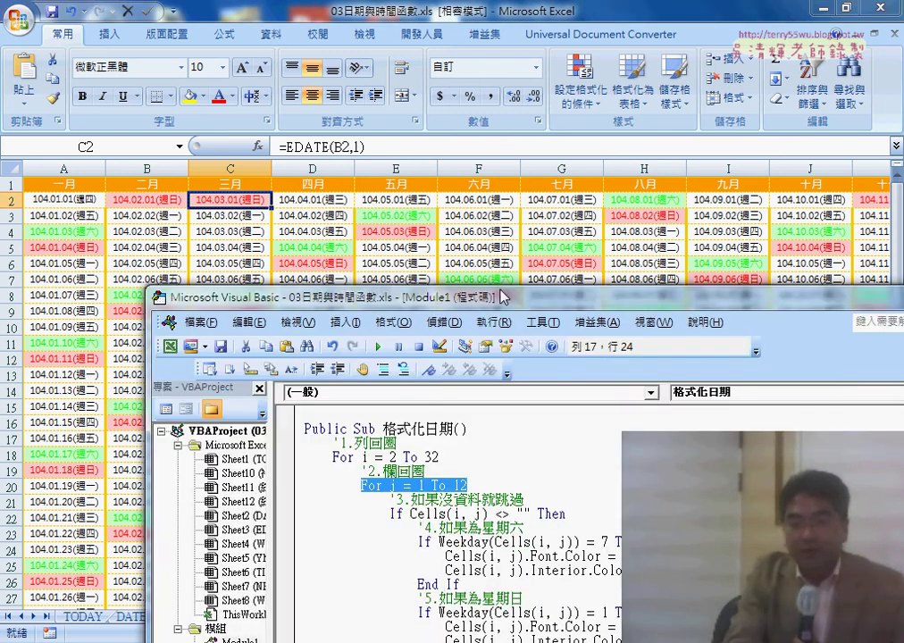
{"action": "scroll", "coordinate": [429, 351], "scroll_direction": "down", "scroll_amount": 4}
{"action": "scroll", "coordinate": [430, 351], "scroll_direction": "down", "scroll_amount": 1}
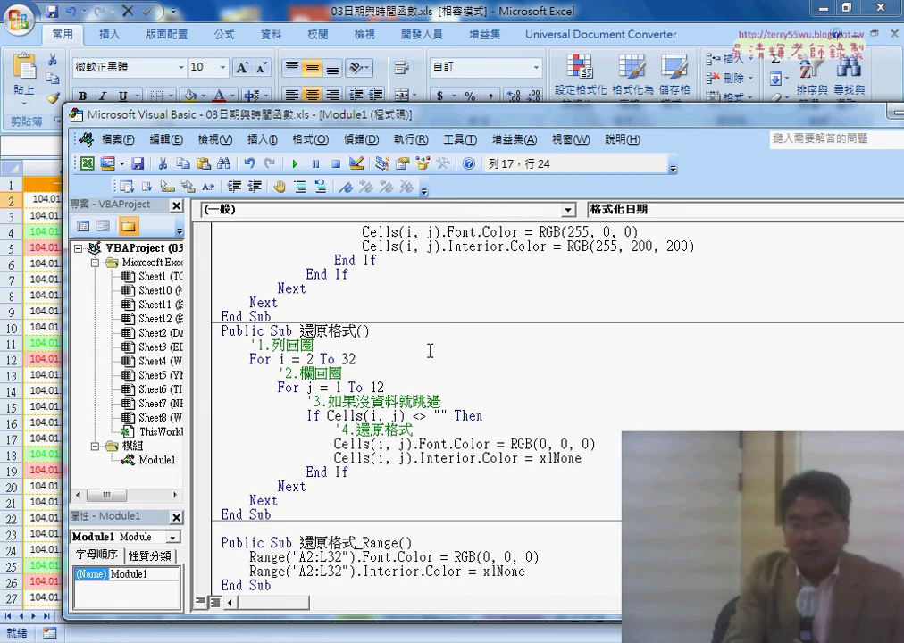
{"action": "left_click", "coordinate": [273, 361]}
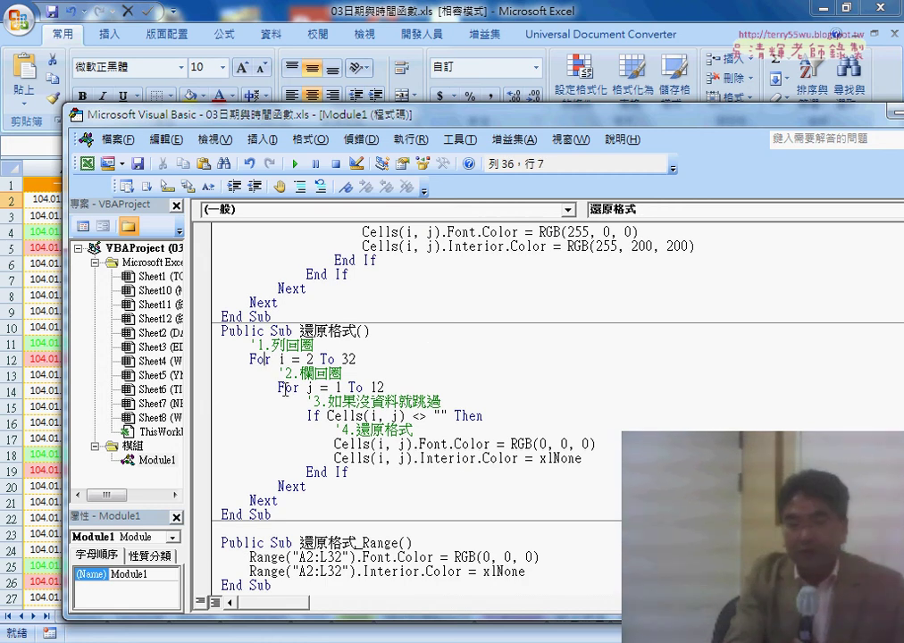
{"action": "left_click", "coordinate": [286, 389]}
Step: Highlight the non-empty cell test, the RGB(0, 0, 0) font colour and the xlNone fill
{"action": "left_click_drag", "start_coordinate": [329, 416], "coordinate": [448, 415]}
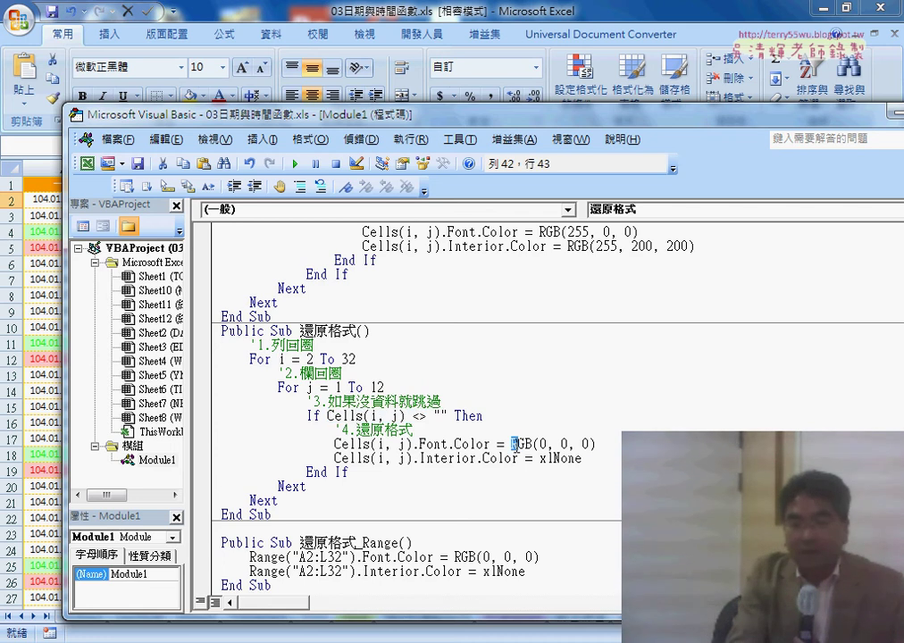
{"action": "left_click_drag", "start_coordinate": [511, 445], "coordinate": [596, 444]}
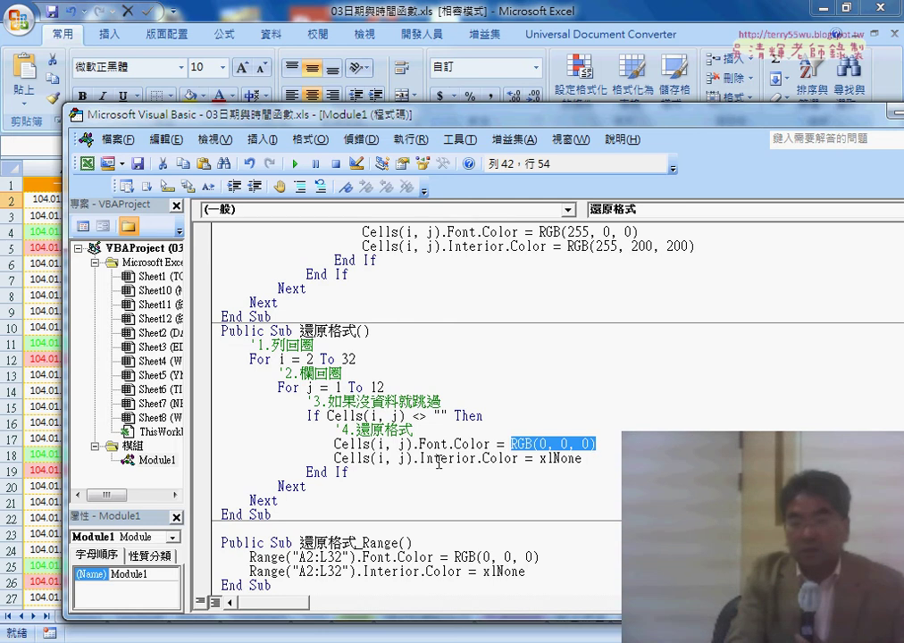
{"action": "left_click_drag", "start_coordinate": [419, 459], "coordinate": [467, 460]}
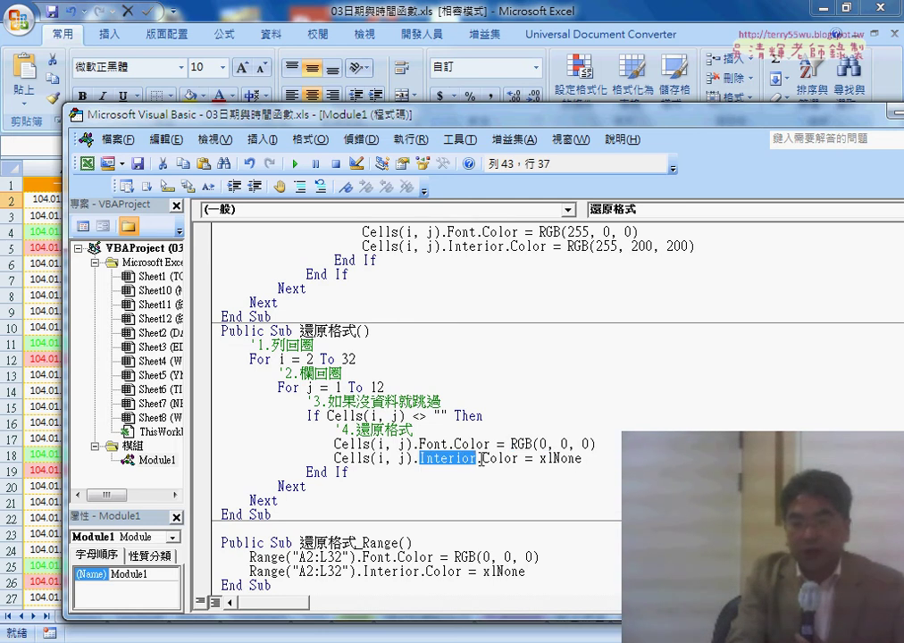
{"action": "left_click_drag", "start_coordinate": [583, 458], "coordinate": [539, 459]}
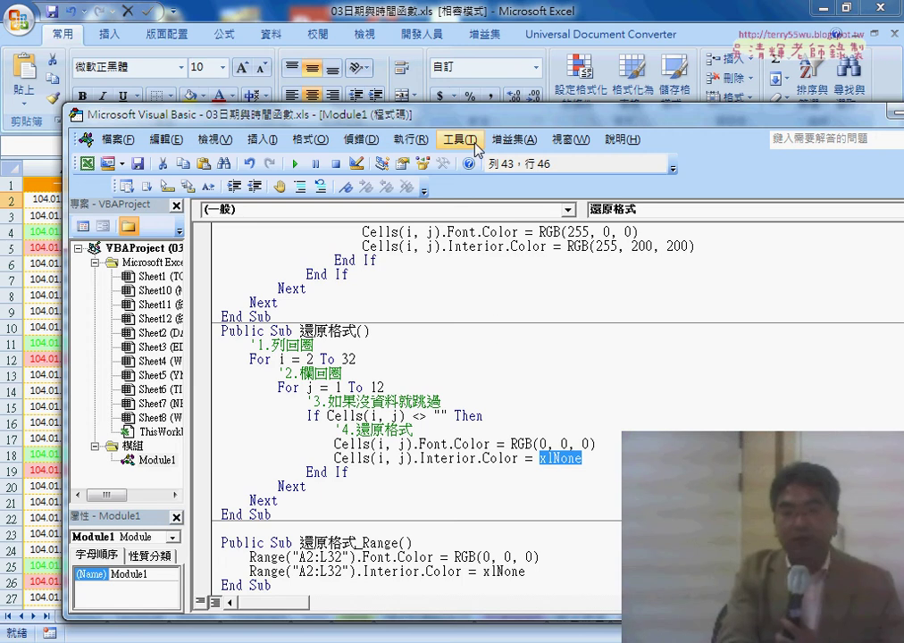
{"action": "mouse_move", "coordinate": [476, 122]}
{"action": "left_mouse_down"}
{"action": "mouse_move", "coordinate": [581, 114]}
{"action": "mouse_move", "coordinate": [692, 79]}
{"action": "left_mouse_up"}
Step: Run 還原格式, then 格式化日期, then 還原格式 again, leaving the dates uncoloured
{"action": "left_click", "coordinate": [621, 202]}
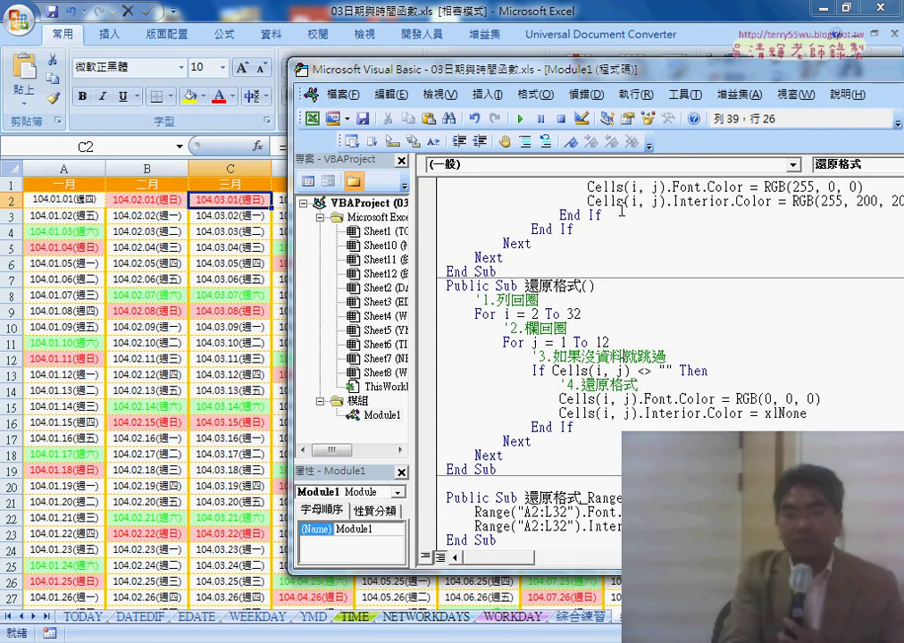
{"action": "left_click", "coordinate": [523, 120]}
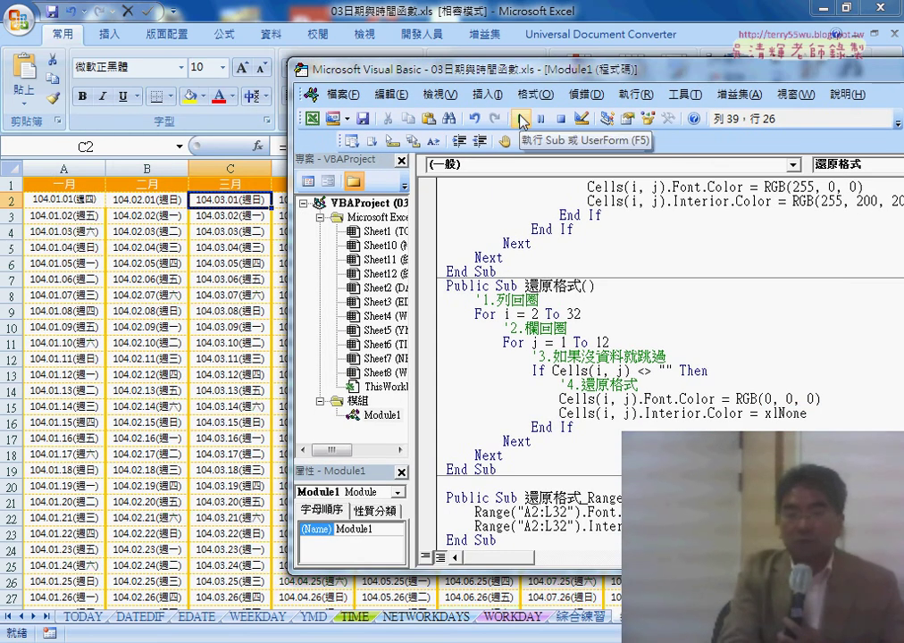
{"action": "left_click", "coordinate": [526, 231]}
{"action": "left_click", "coordinate": [521, 119]}
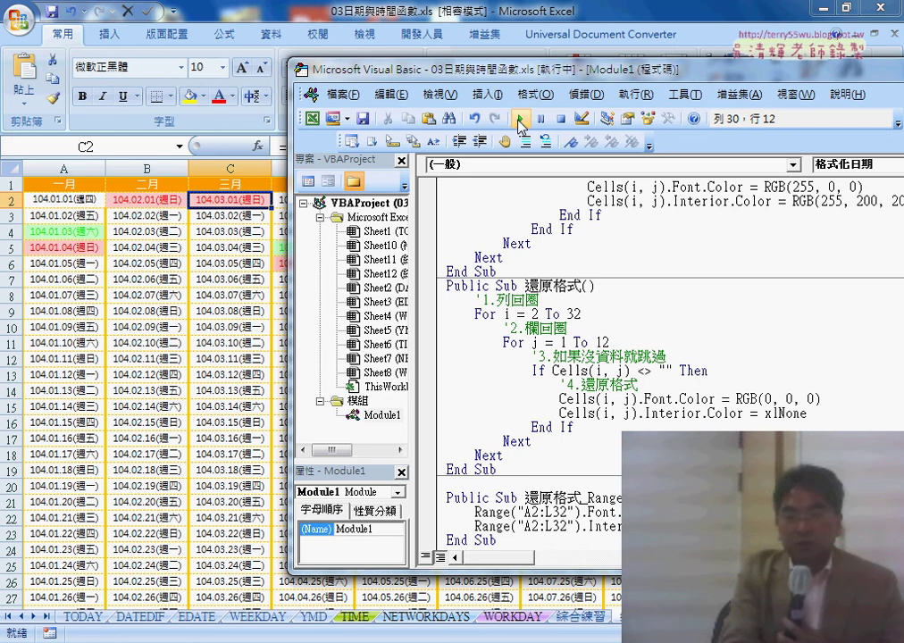
{"action": "left_click", "coordinate": [526, 370]}
{"action": "left_click", "coordinate": [522, 122]}
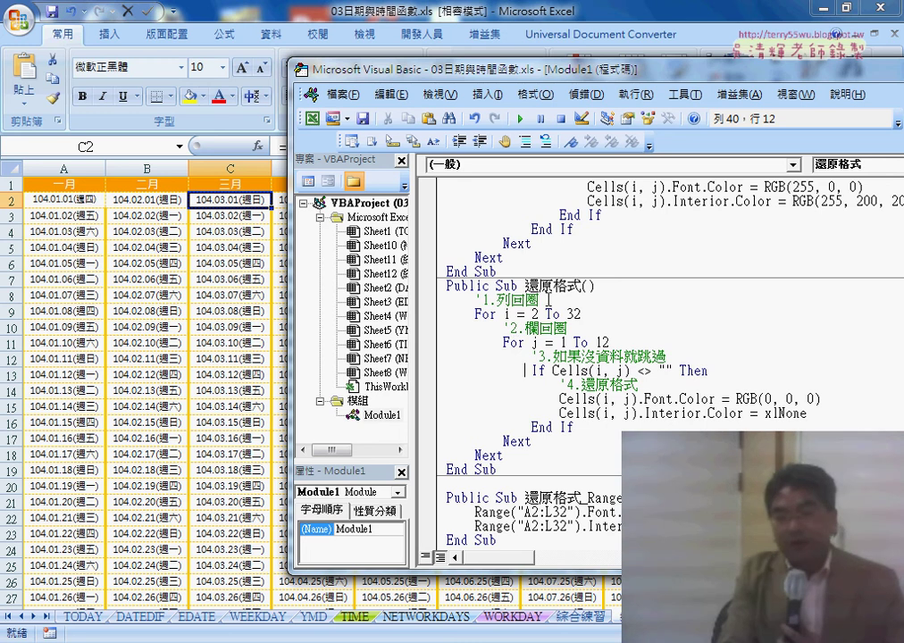
{"action": "left_click_drag", "start_coordinate": [524, 286], "coordinate": [582, 286]}
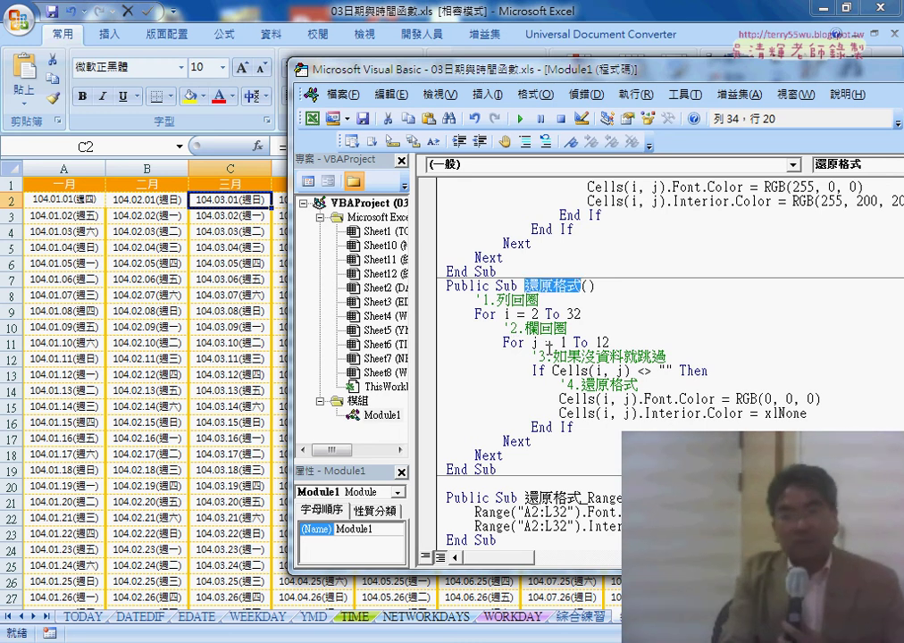
{"action": "scroll", "coordinate": [525, 343], "scroll_direction": "up", "scroll_amount": 3}
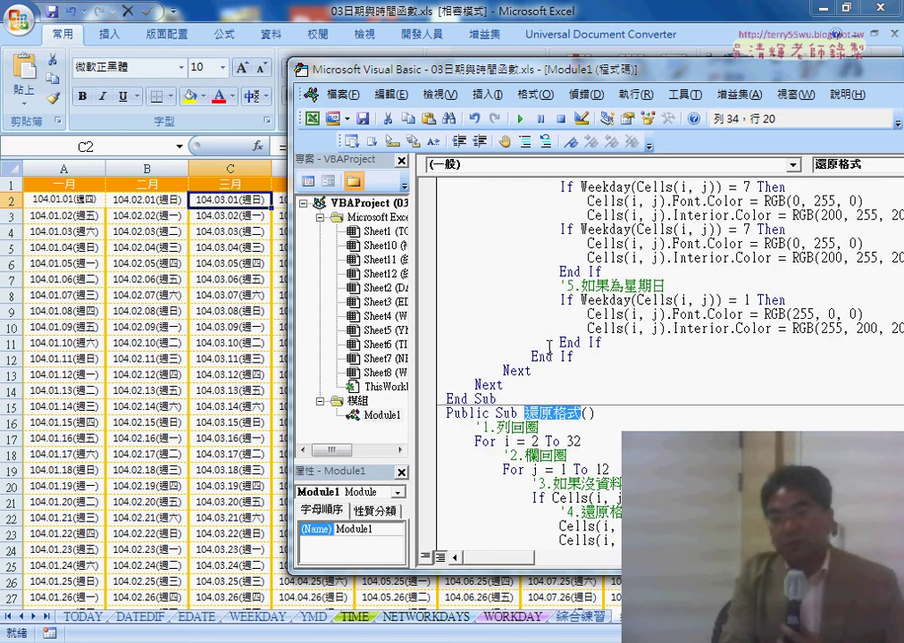
{"action": "scroll", "coordinate": [573, 315], "scroll_direction": "up", "scroll_amount": 2}
{"action": "left_click", "coordinate": [556, 286]}
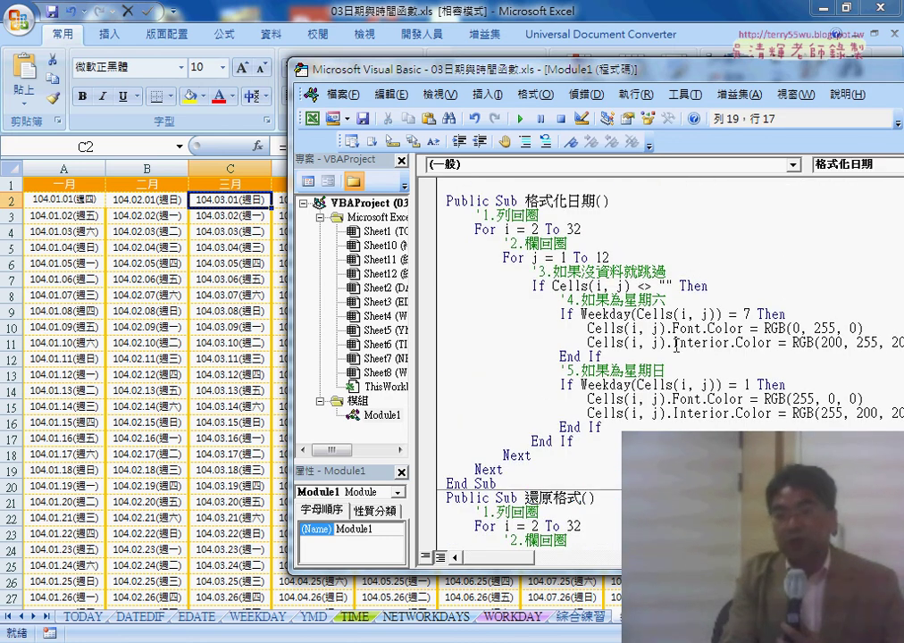
{"action": "scroll", "coordinate": [621, 389], "scroll_direction": "down", "scroll_amount": 1}
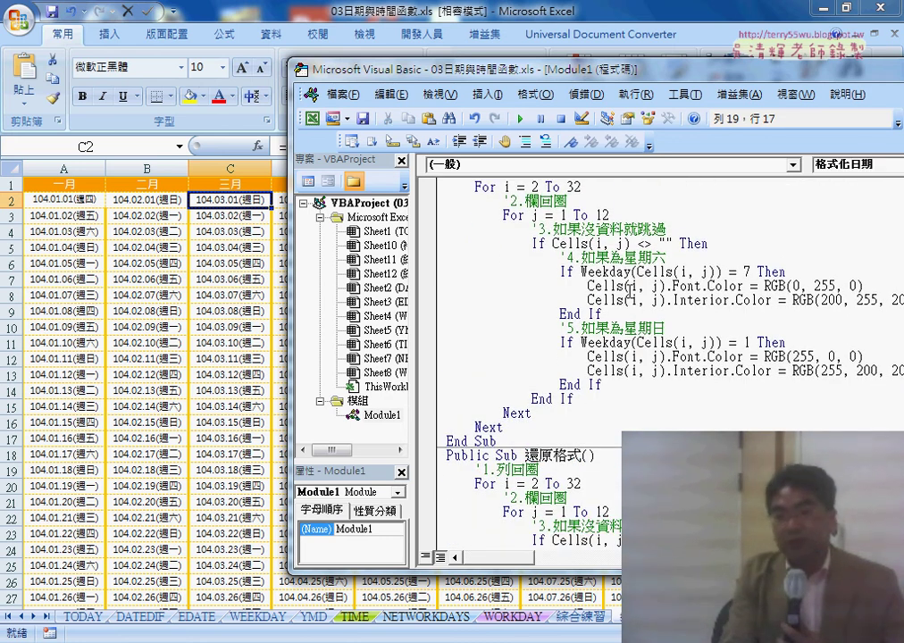
{"action": "left_click", "coordinate": [638, 302]}
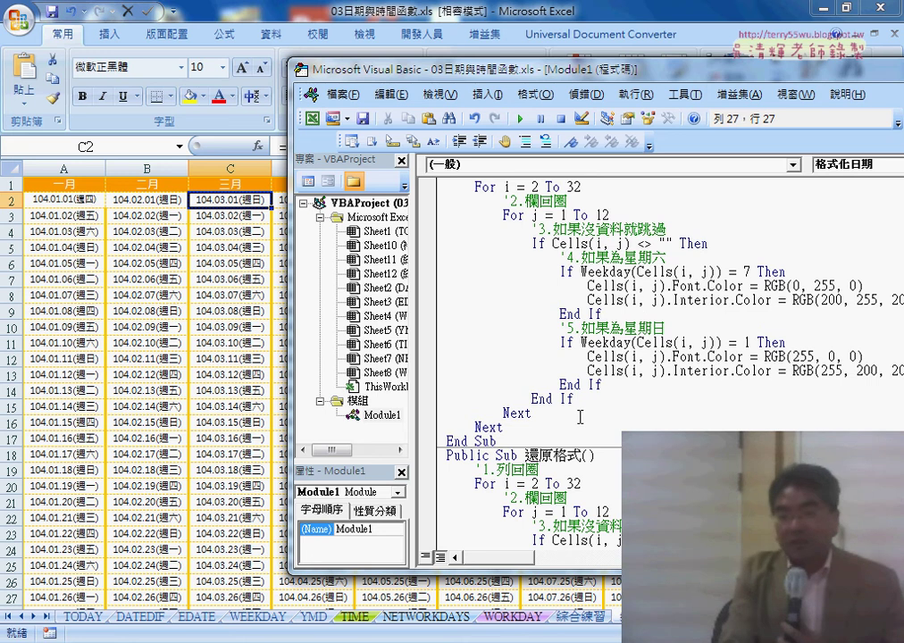
{"action": "scroll", "coordinate": [580, 417], "scroll_direction": "down", "scroll_amount": 2}
{"action": "scroll", "coordinate": [581, 372], "scroll_direction": "down", "scroll_amount": 2}
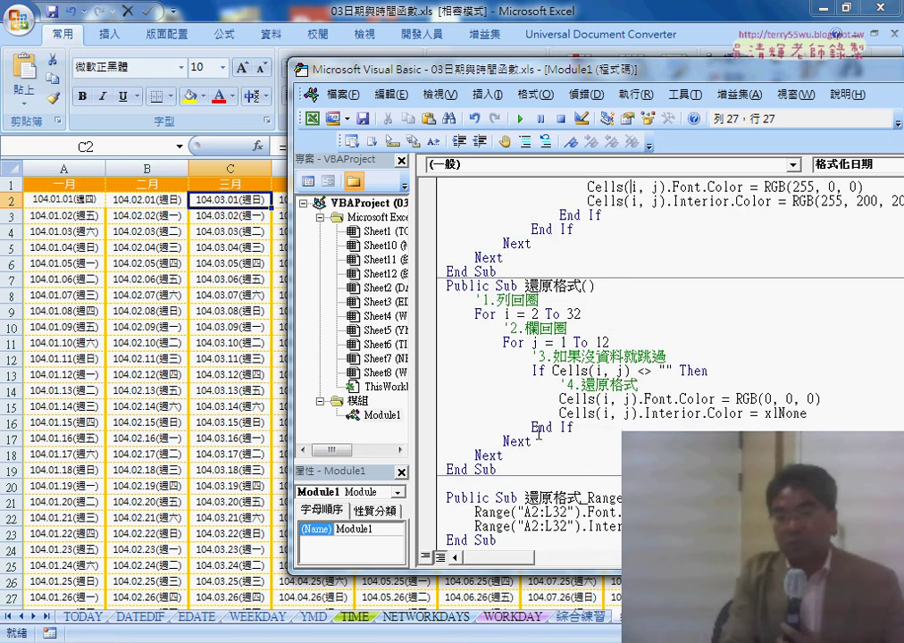
{"action": "left_click_drag", "start_coordinate": [504, 455], "coordinate": [429, 305]}
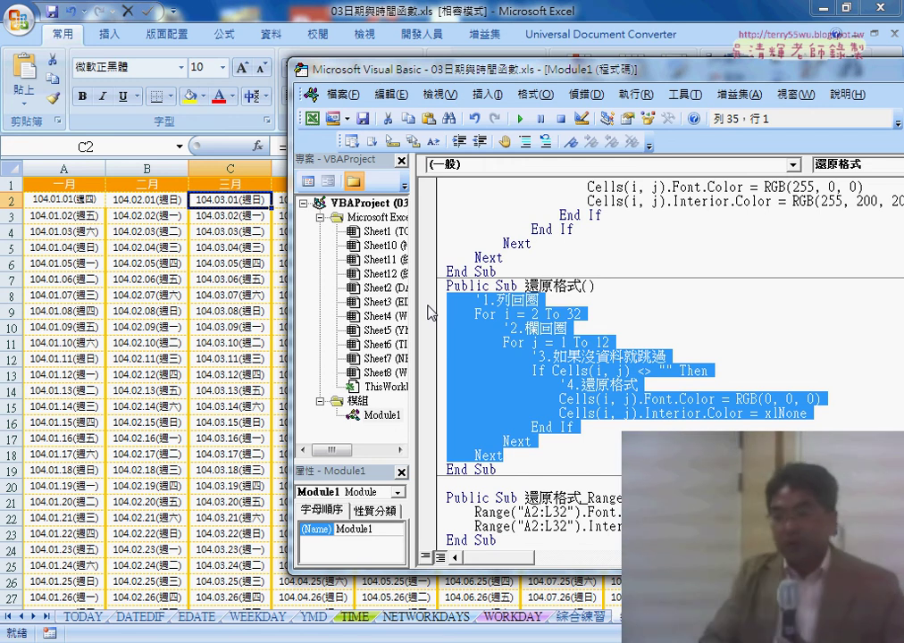
{"action": "scroll", "coordinate": [539, 327], "scroll_direction": "down", "scroll_amount": 1}
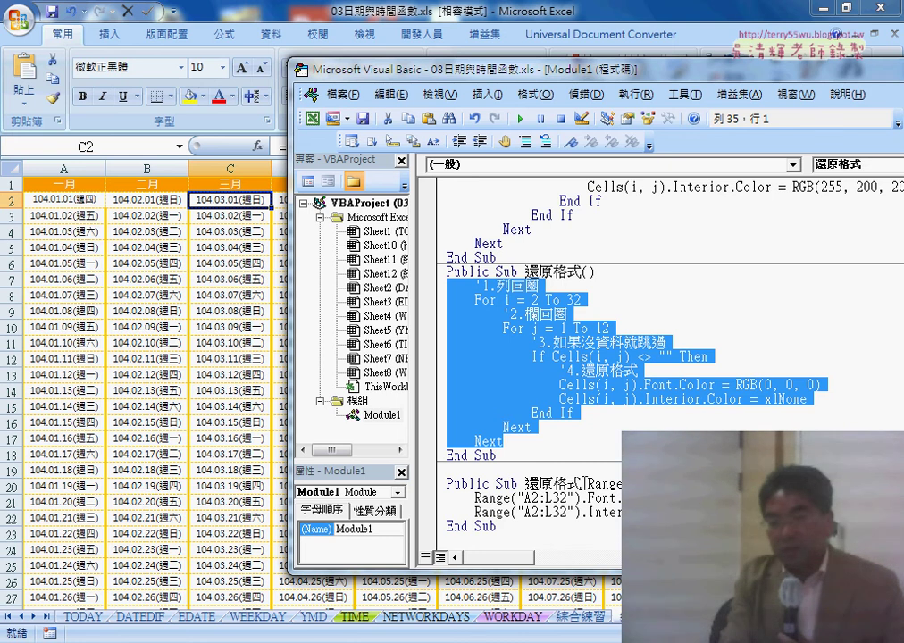
{"action": "double_click", "coordinate": [600, 484]}
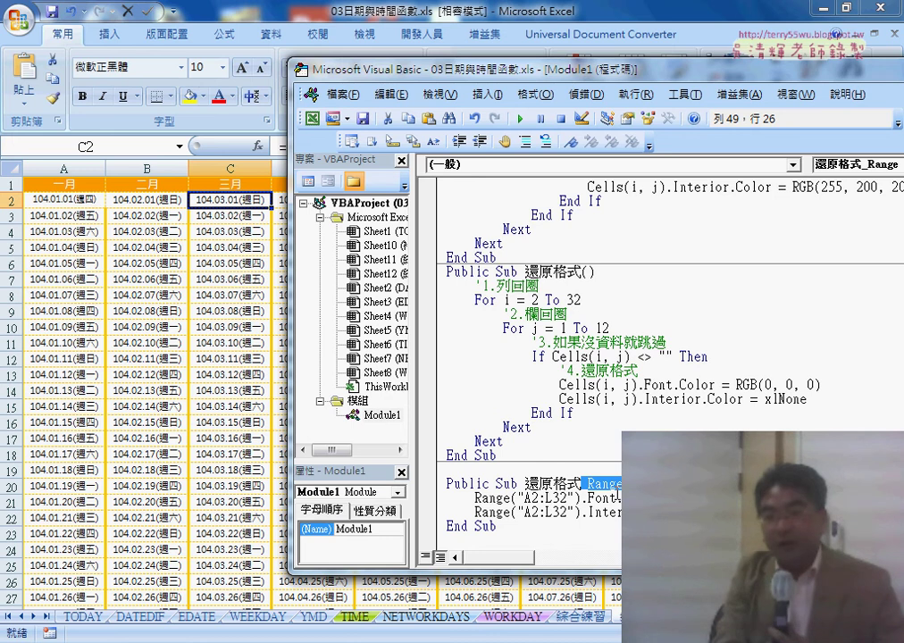
{"action": "left_click_drag", "start_coordinate": [475, 498], "coordinate": [582, 498]}
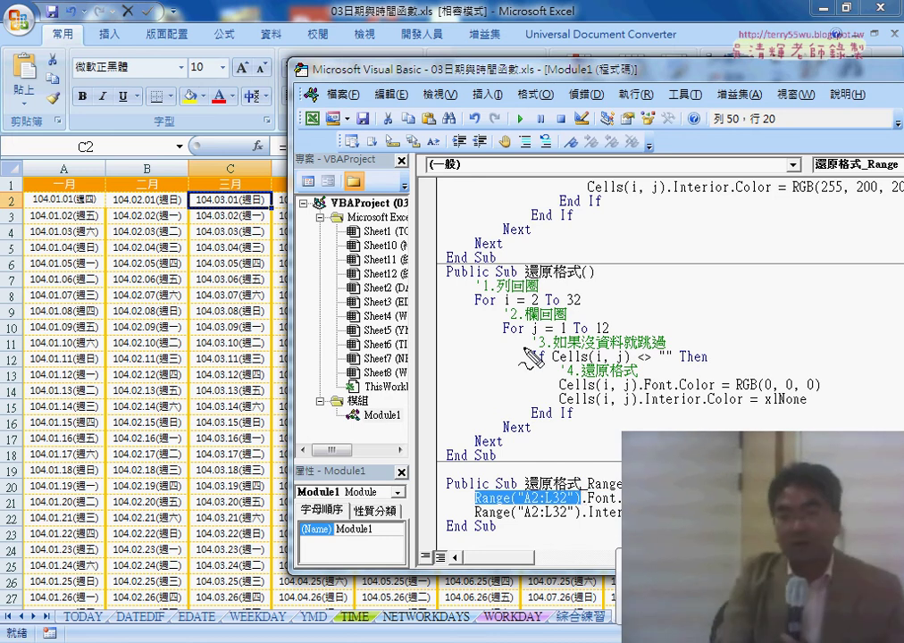
{"action": "left_click_drag", "start_coordinate": [474, 304], "coordinate": [547, 302]}
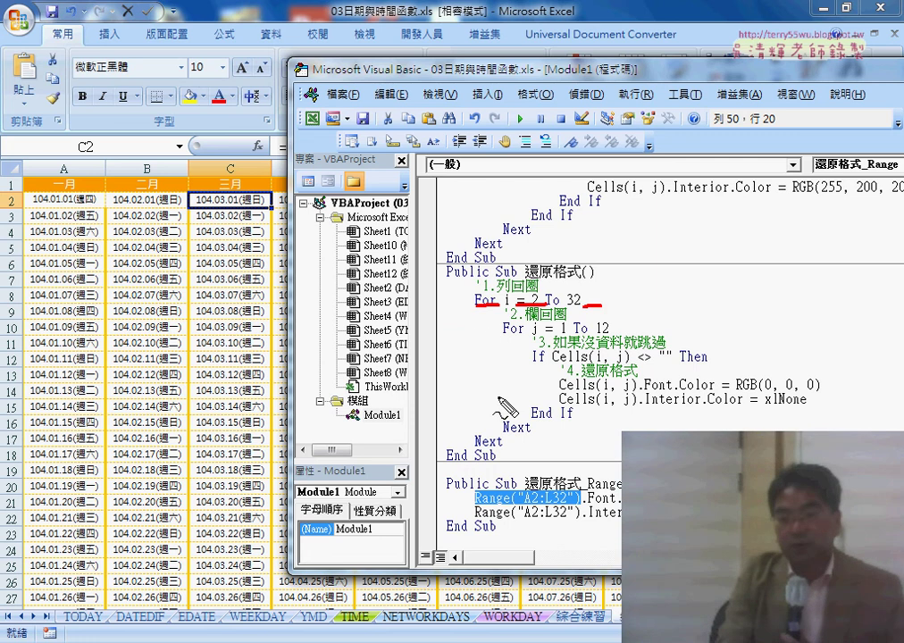
{"action": "left_click_drag", "start_coordinate": [478, 333], "coordinate": [461, 497]}
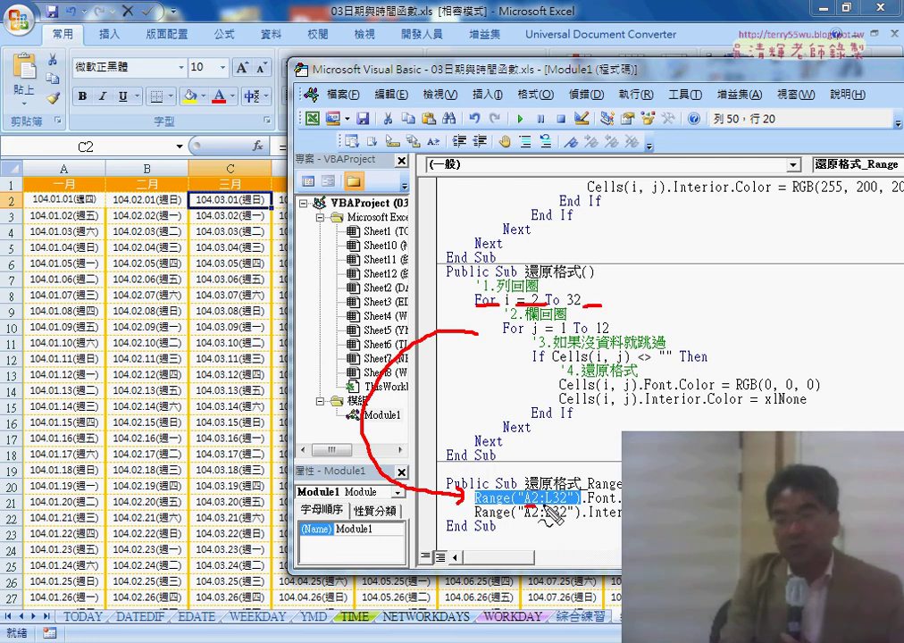
{"action": "left_click_drag", "start_coordinate": [550, 506], "coordinate": [569, 506]}
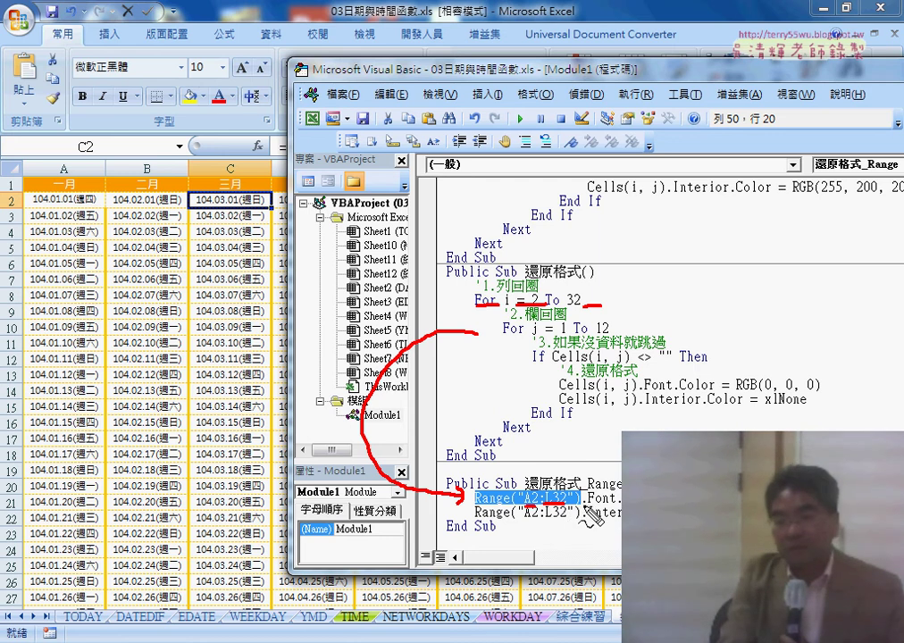
{"action": "left_click_drag", "start_coordinate": [582, 504], "coordinate": [622, 504]}
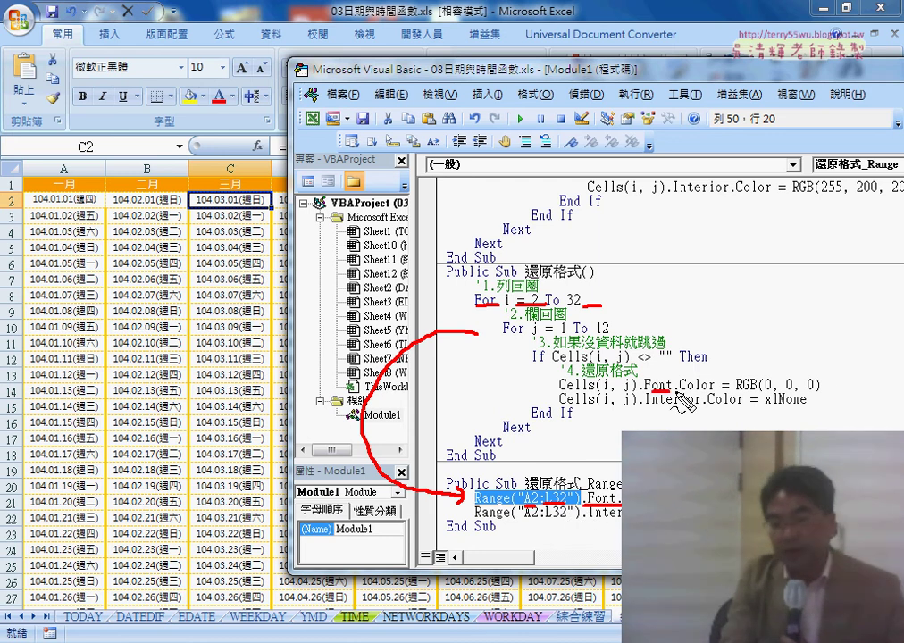
{"action": "left_click_drag", "start_coordinate": [651, 390], "coordinate": [837, 391]}
{"action": "left_click_drag", "start_coordinate": [561, 390], "coordinate": [626, 391]}
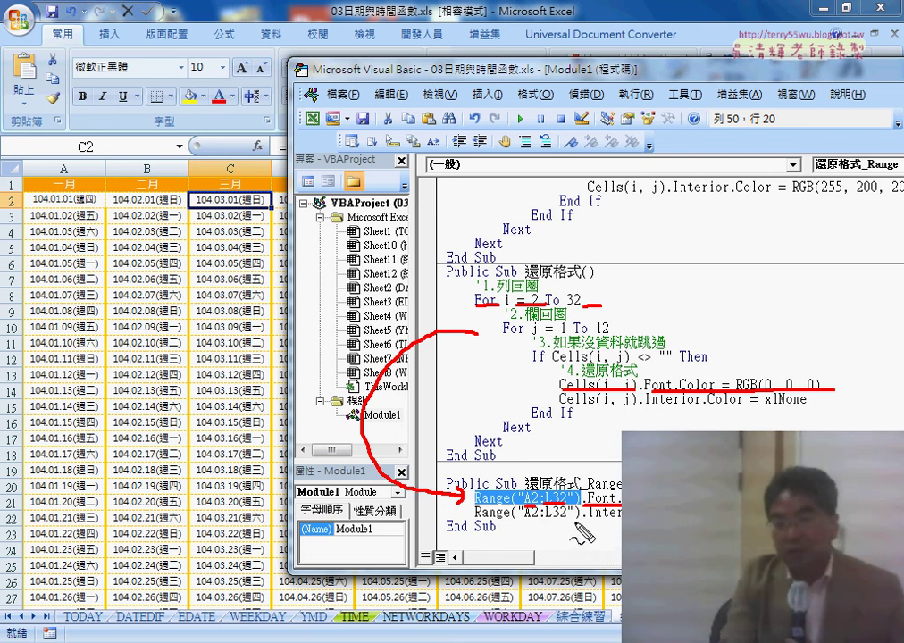
{"action": "left_click_drag", "start_coordinate": [475, 514], "coordinate": [565, 514]}
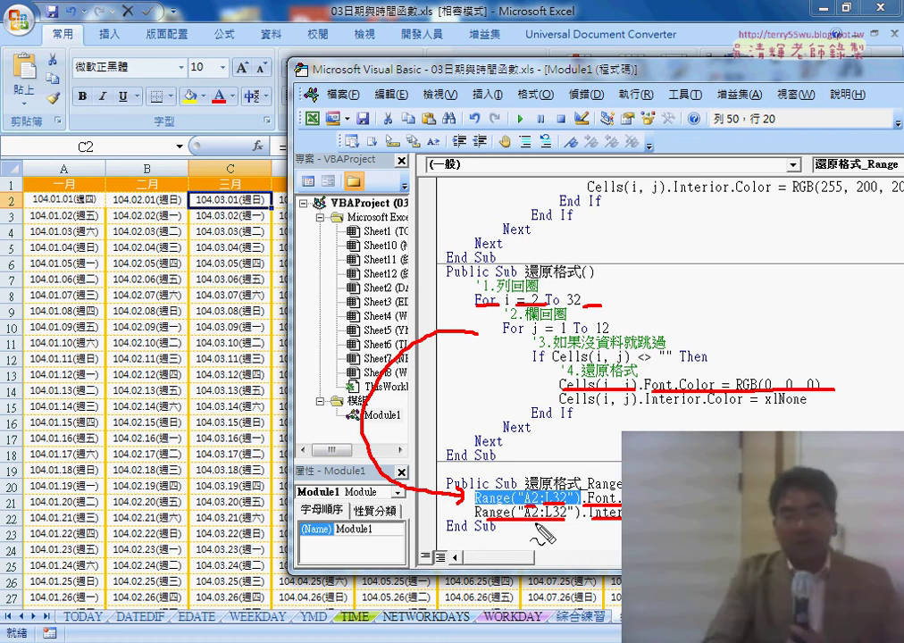
{"action": "key", "text": "Escape"}
Step: Run 格式化日期, clear the colours with 還原格式, then recolour the weekends with F5
{"action": "left_click", "coordinate": [577, 215]}
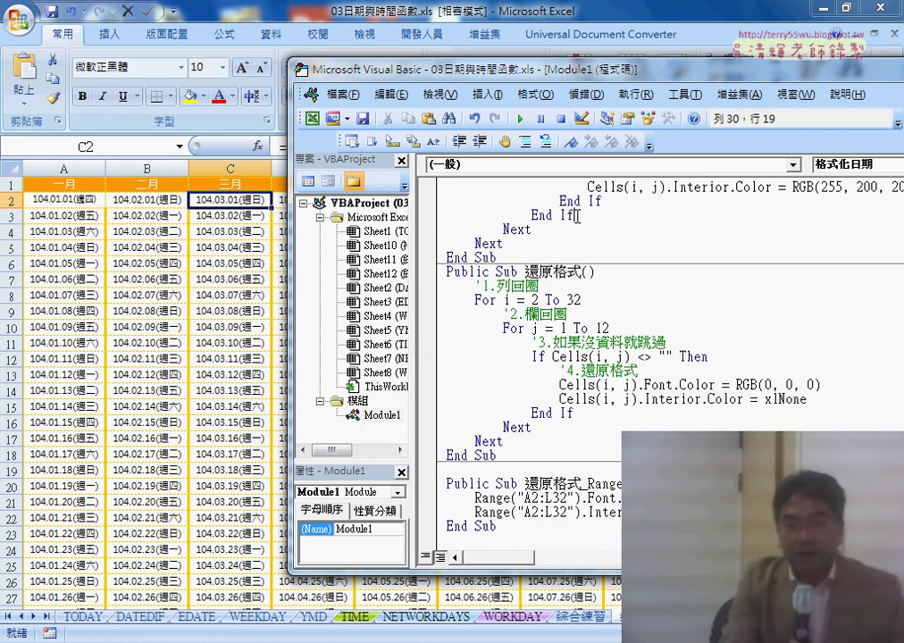
{"action": "left_click", "coordinate": [519, 119]}
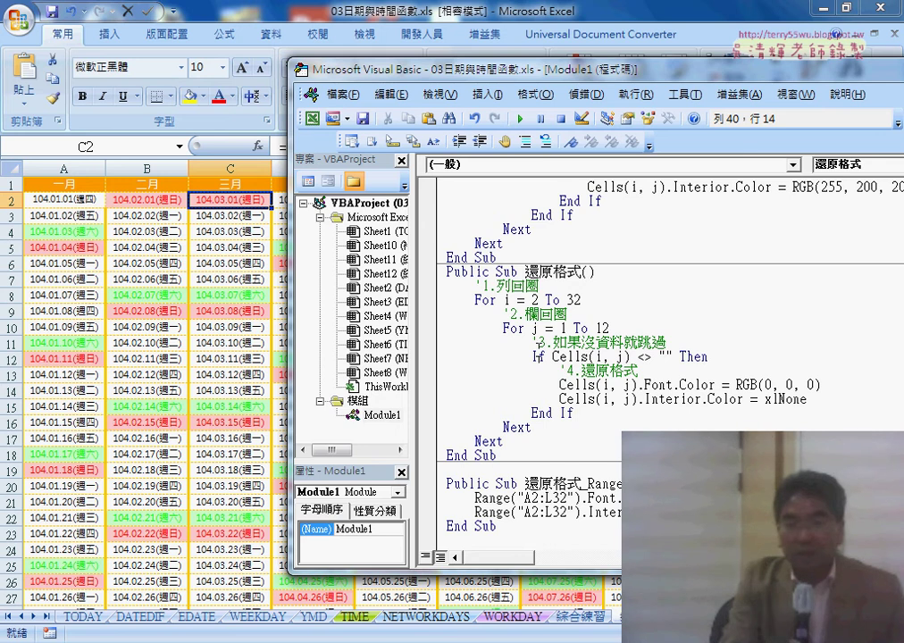
{"action": "left_click_drag", "start_coordinate": [563, 80], "coordinate": [724, 78]}
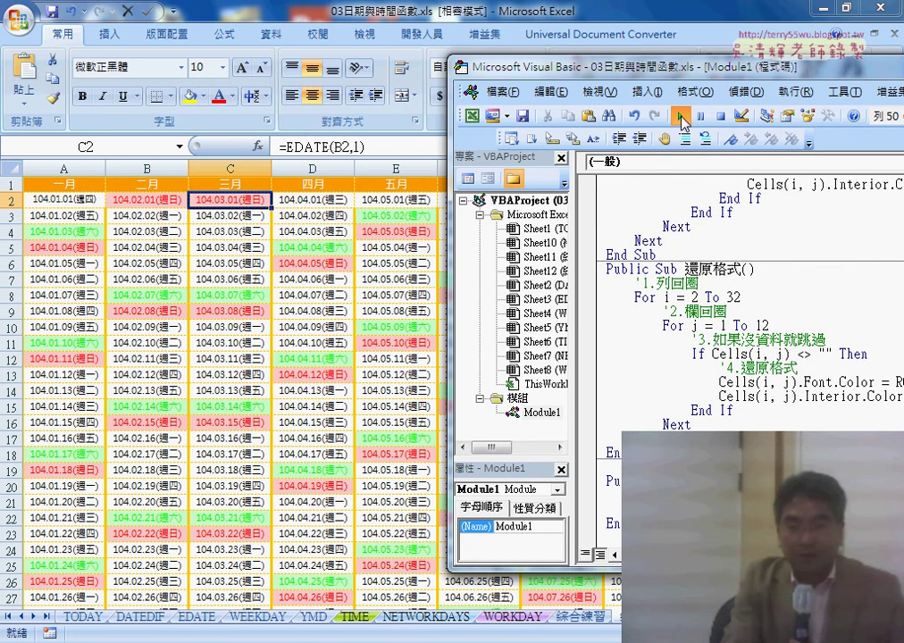
{"action": "left_click", "coordinate": [682, 119]}
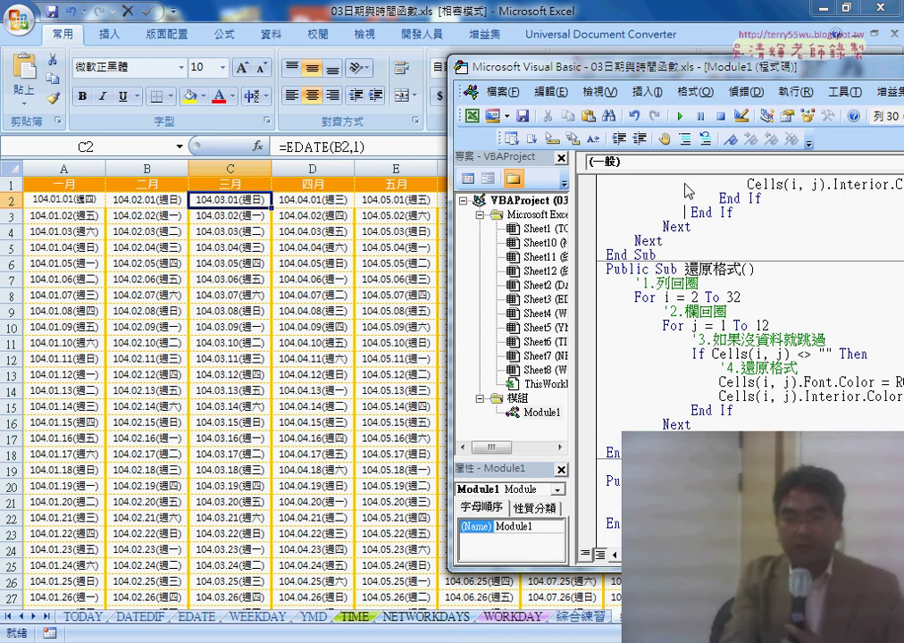
{"action": "key", "text": "F5"}
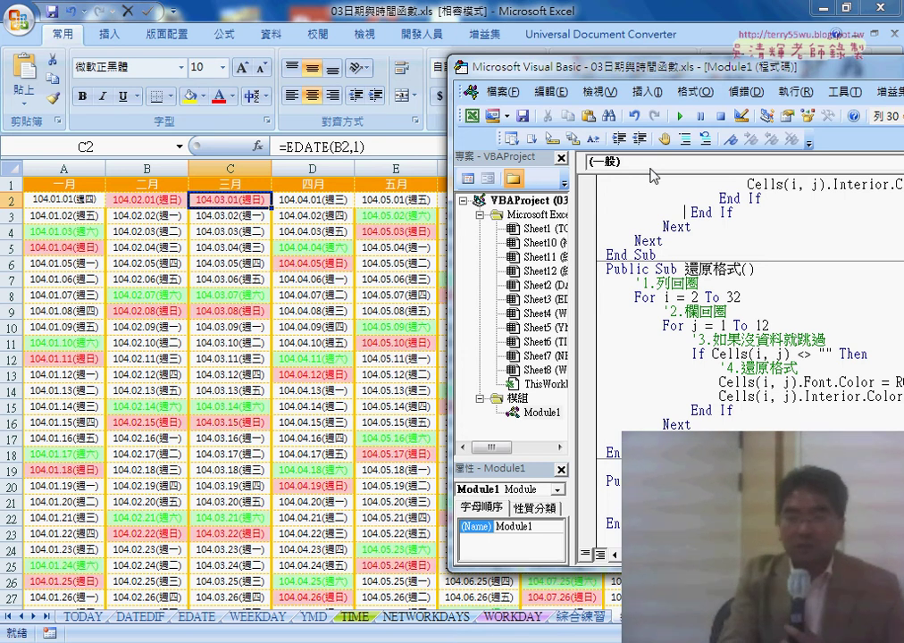
{"action": "mouse_move", "coordinate": [643, 74]}
{"action": "left_mouse_down"}
{"action": "mouse_move", "coordinate": [140, 78]}
{"action": "mouse_move", "coordinate": [212, 82]}
{"action": "left_mouse_up"}
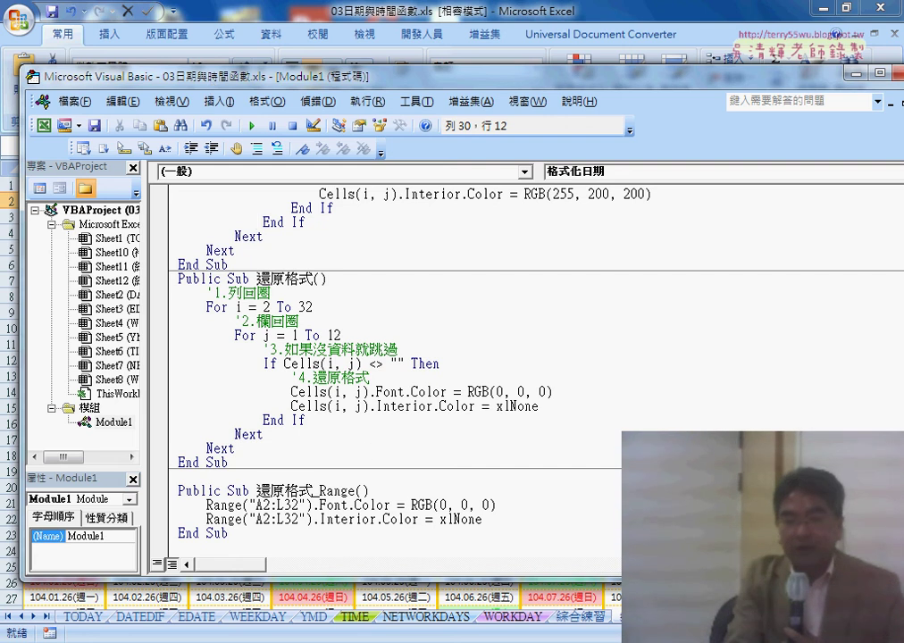
Step: Copy the whole Public Sub 年曆() procedure through End Sub from the 程式碼.docx notes
{"action": "left_click", "coordinate": [430, 500]}
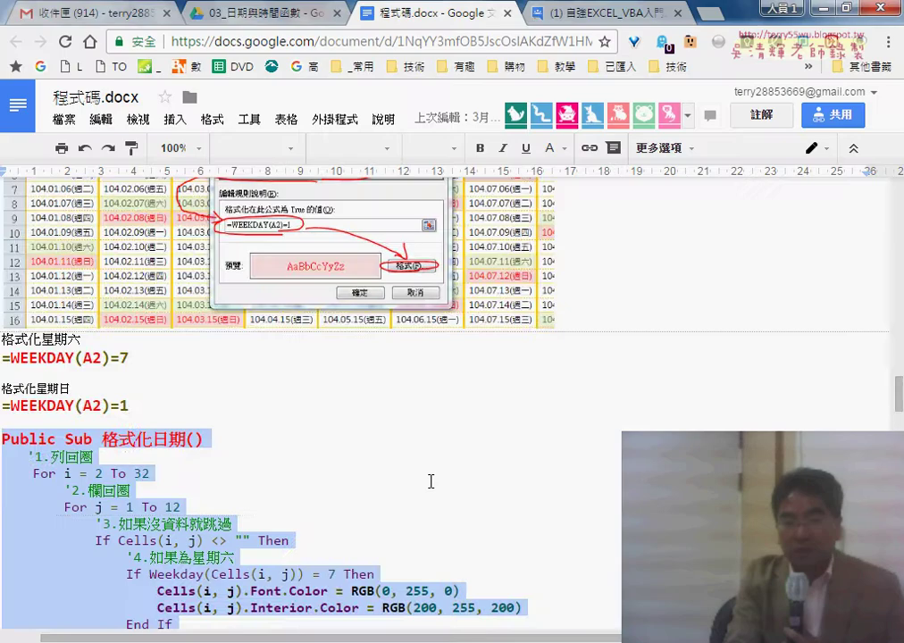
{"action": "scroll", "coordinate": [431, 482], "scroll_direction": "down", "scroll_amount": 2}
{"action": "scroll", "coordinate": [429, 480], "scroll_direction": "down", "scroll_amount": 2}
{"action": "scroll", "coordinate": [428, 480], "scroll_direction": "down", "scroll_amount": 4}
{"action": "scroll", "coordinate": [426, 480], "scroll_direction": "down", "scroll_amount": 2}
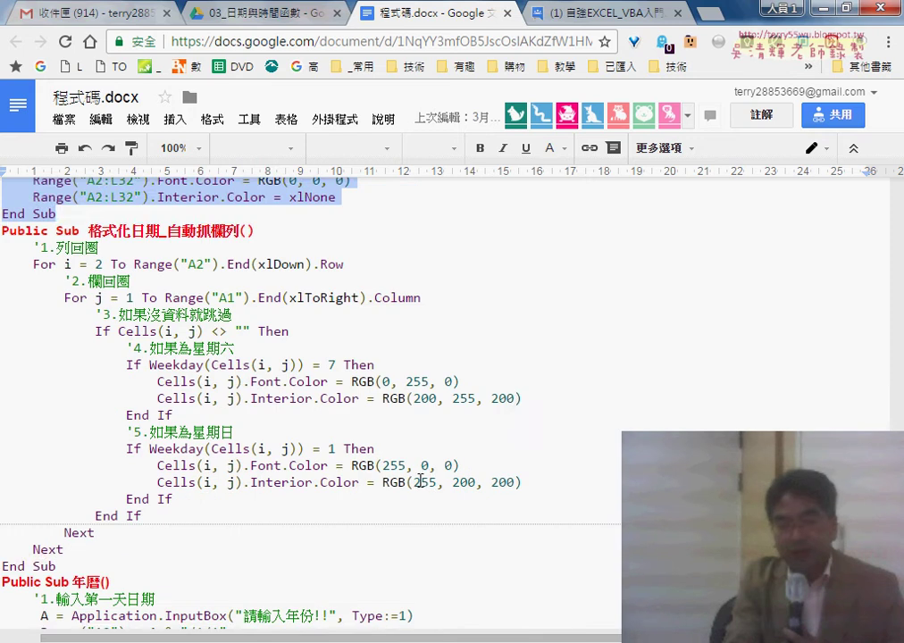
{"action": "scroll", "coordinate": [131, 362], "scroll_direction": "down", "scroll_amount": 3}
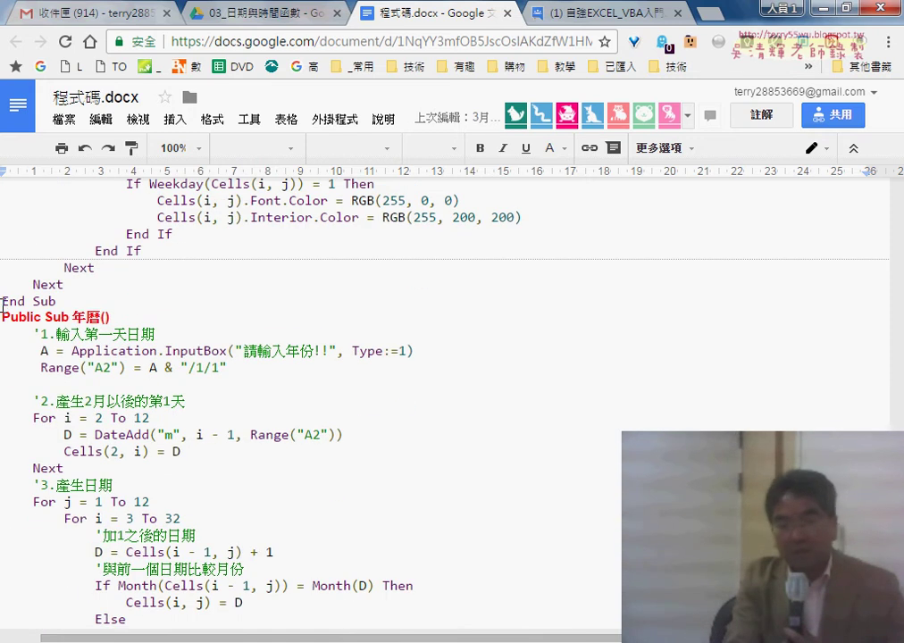
{"action": "scroll", "coordinate": [78, 317], "scroll_direction": "down", "scroll_amount": 1}
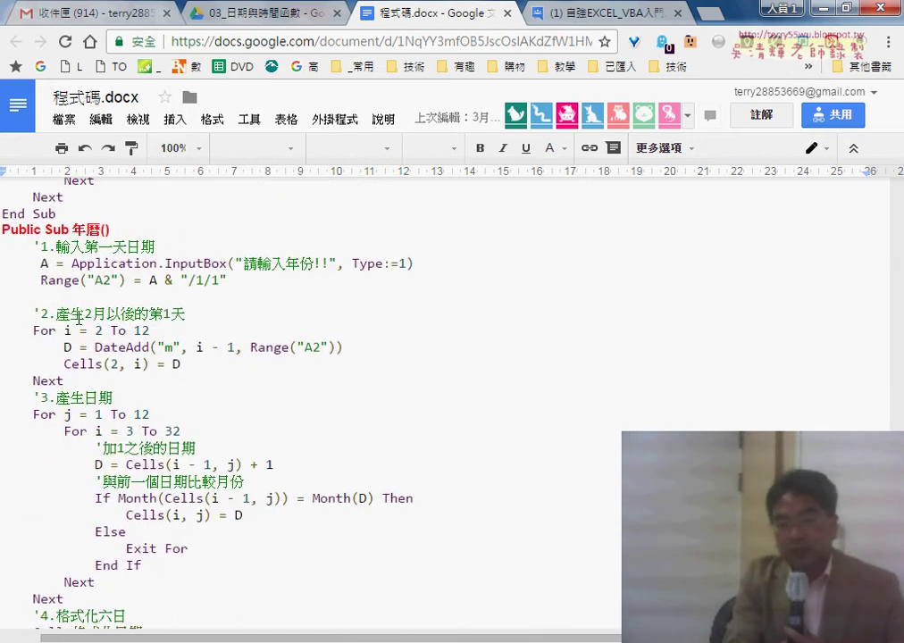
{"action": "left_click", "coordinate": [3, 227]}
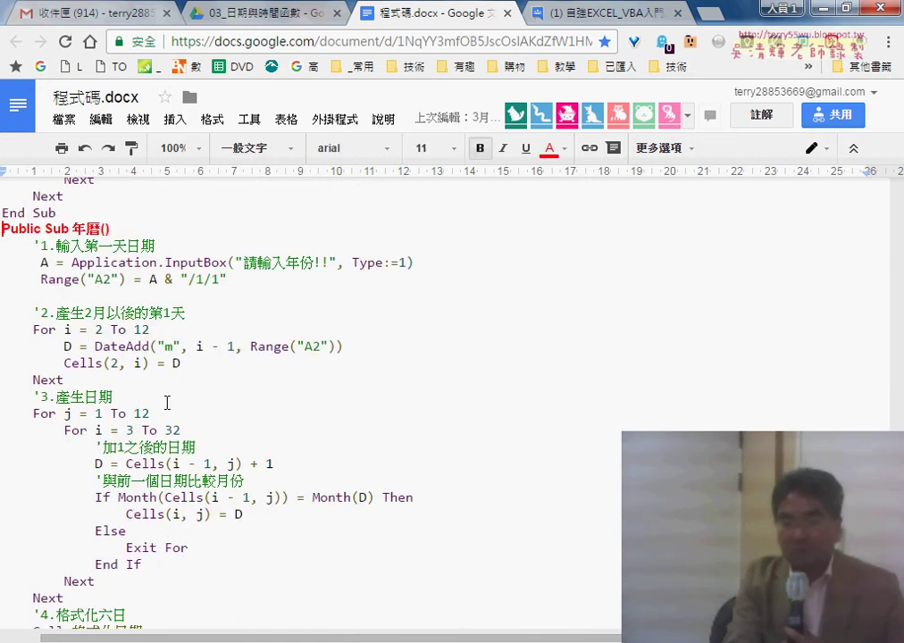
{"action": "scroll", "coordinate": [167, 404], "scroll_direction": "down", "scroll_amount": 1}
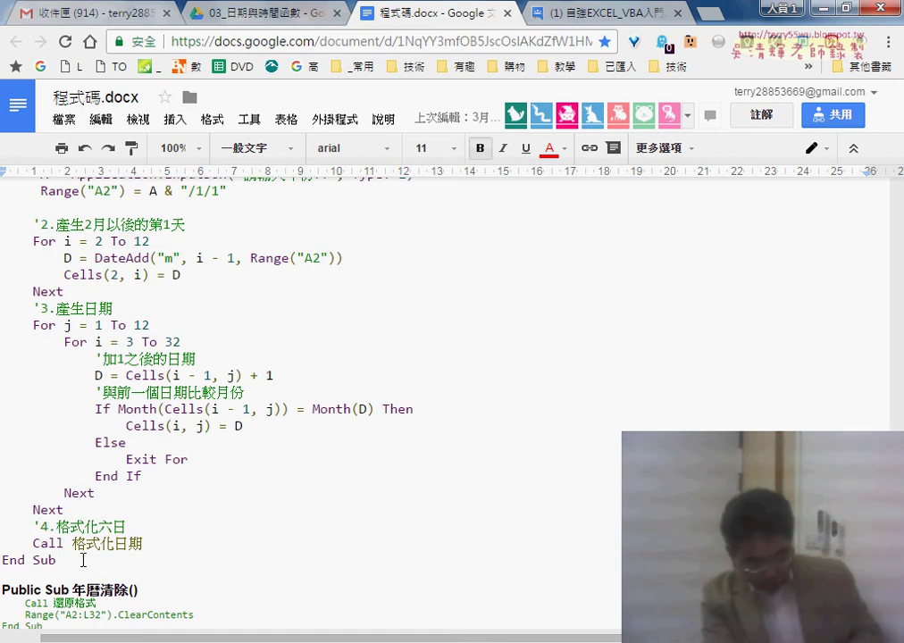
{"action": "left_click", "coordinate": [82, 560], "text": "shift"}
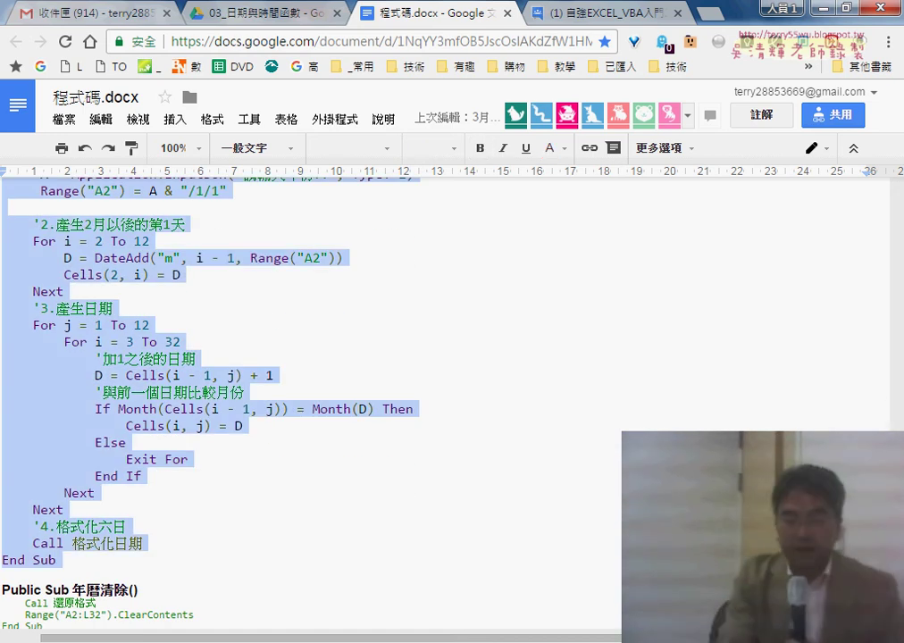
{"action": "left_click", "coordinate": [427, 586]}
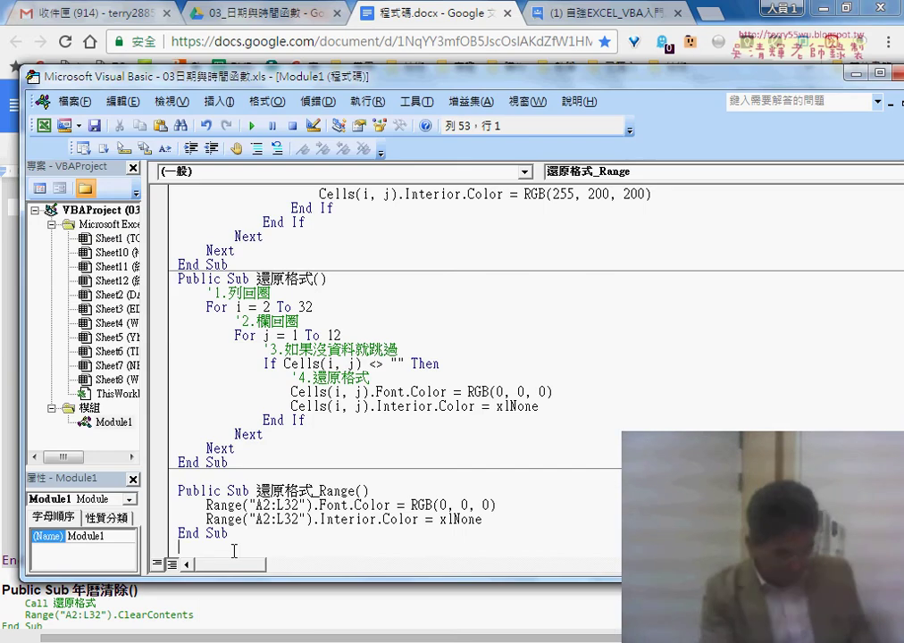
Step: Paste the 年曆 macro into Module1 and return to the Excel workbook
{"action": "key", "text": "Page_Down"}
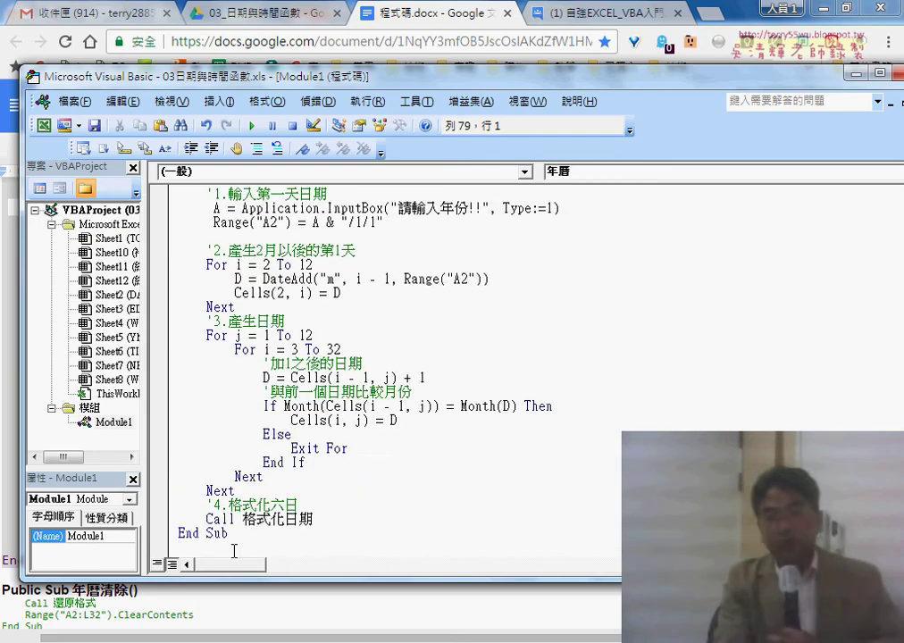
{"action": "scroll", "coordinate": [375, 412], "scroll_direction": "up", "scroll_amount": 2}
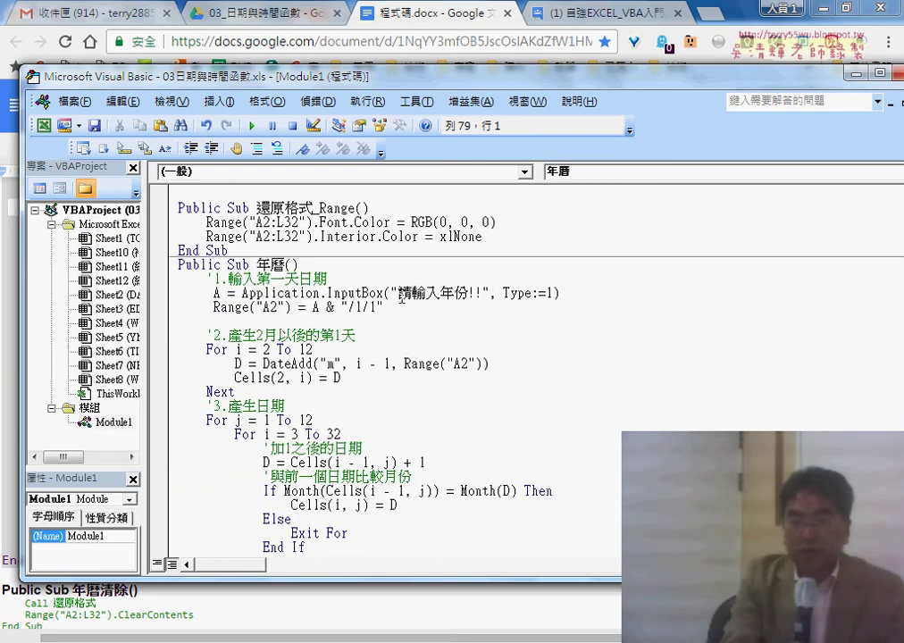
{"action": "left_click", "coordinate": [856, 71]}
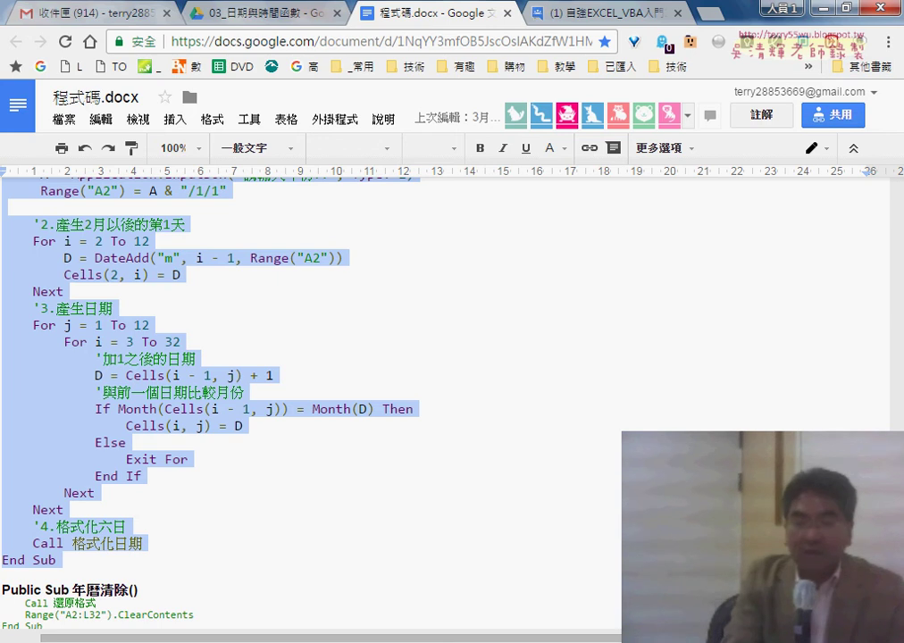
{"action": "mouse_move", "coordinate": [402, 638]}
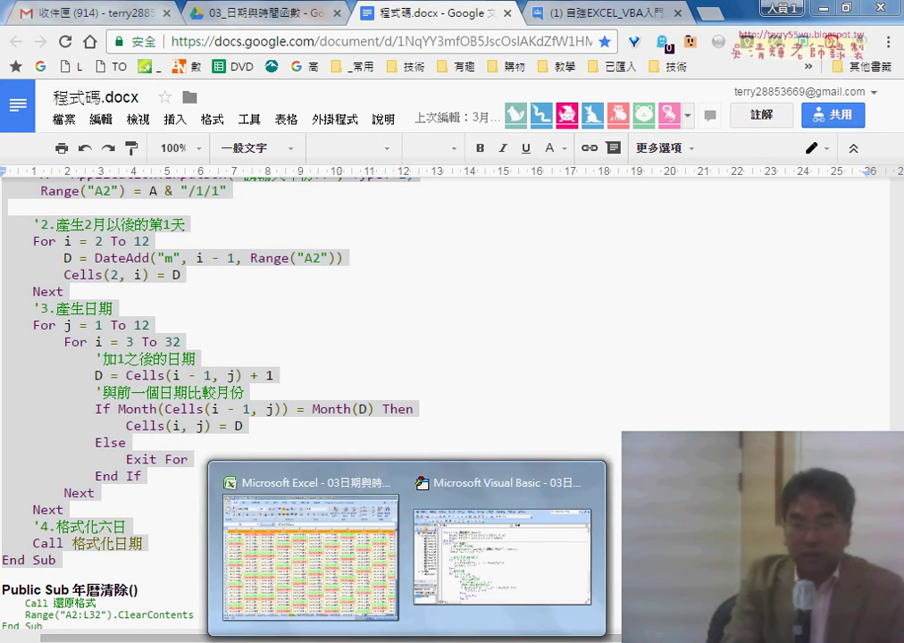
{"action": "left_click", "coordinate": [349, 579]}
Step: Insert a form button at M2:N3 and assign it the 年曆 macro
{"action": "scroll", "coordinate": [456, 393], "scroll_direction": "right", "scroll_amount": 3}
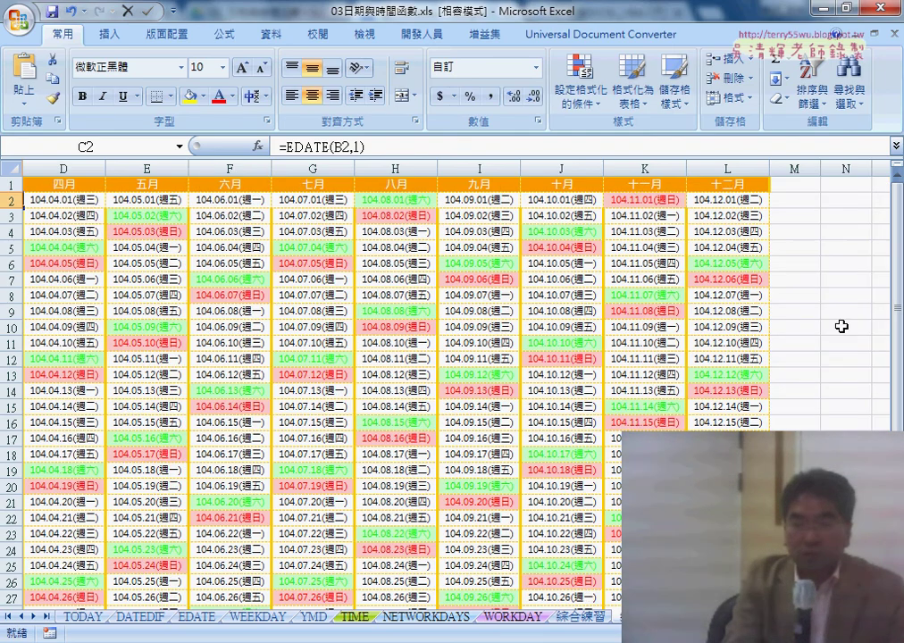
{"action": "left_click", "coordinate": [428, 34]}
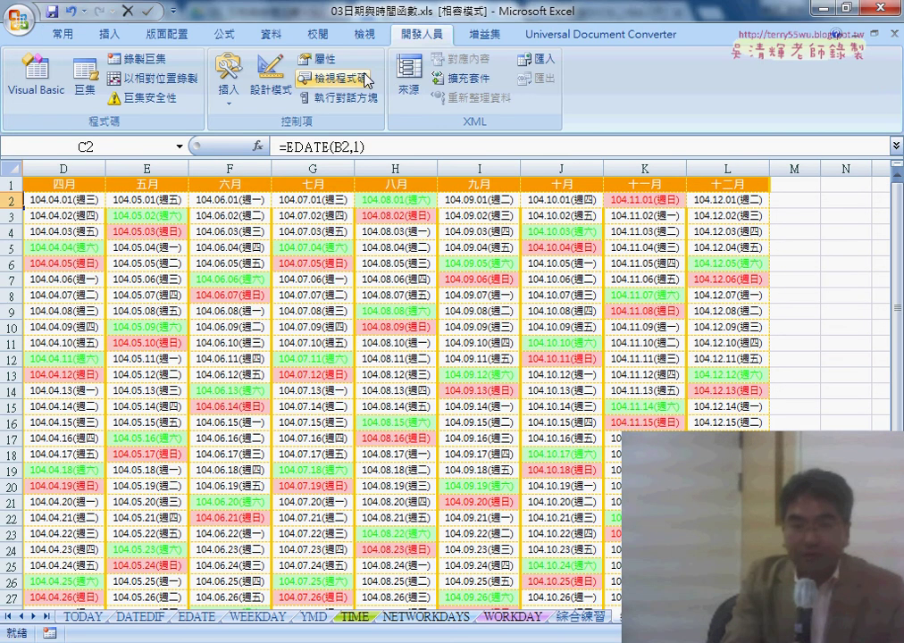
{"action": "left_click", "coordinate": [228, 80]}
{"action": "left_click", "coordinate": [228, 143]}
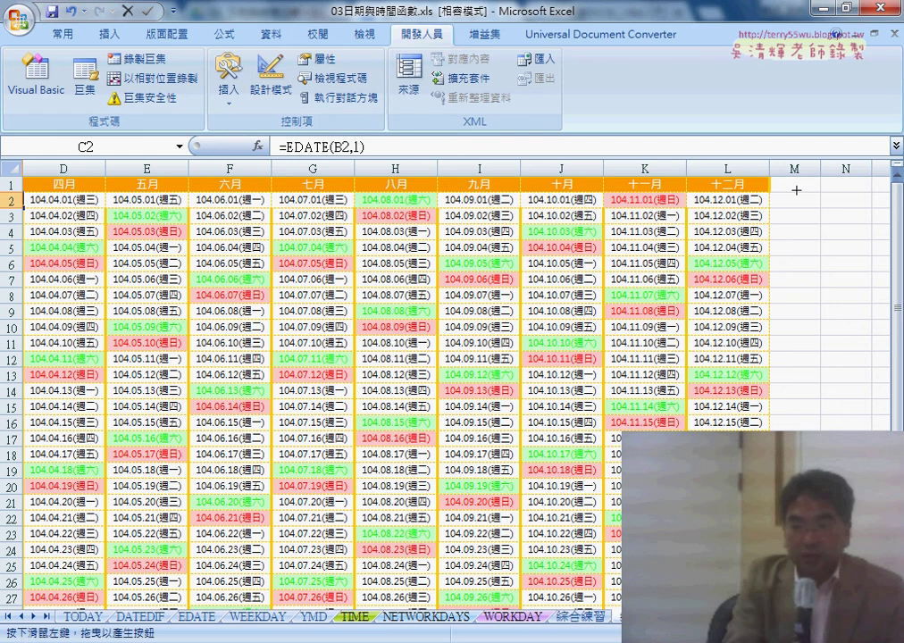
{"action": "left_click_drag", "start_coordinate": [885, 214], "coordinate": [875, 214]}
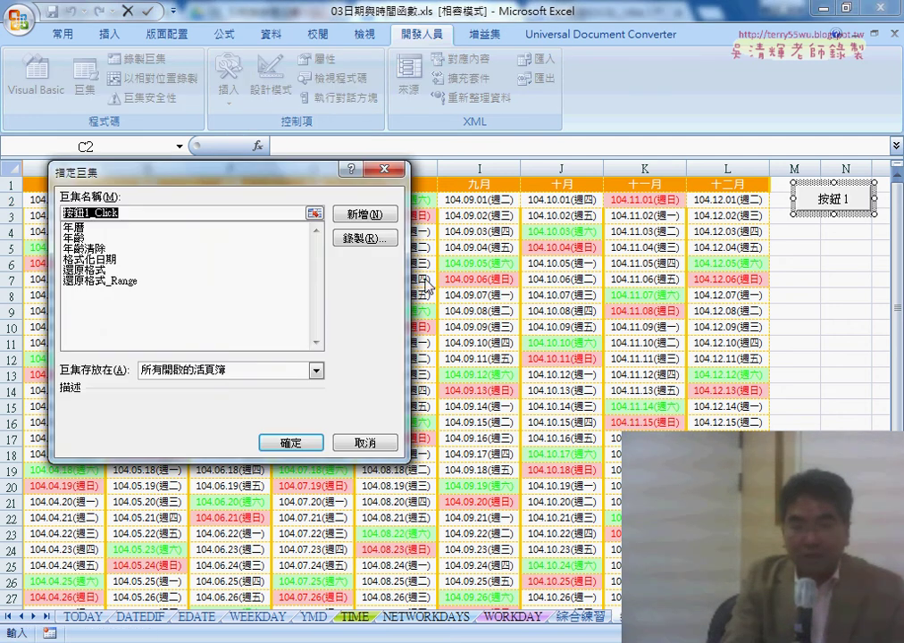
{"action": "left_click", "coordinate": [89, 226]}
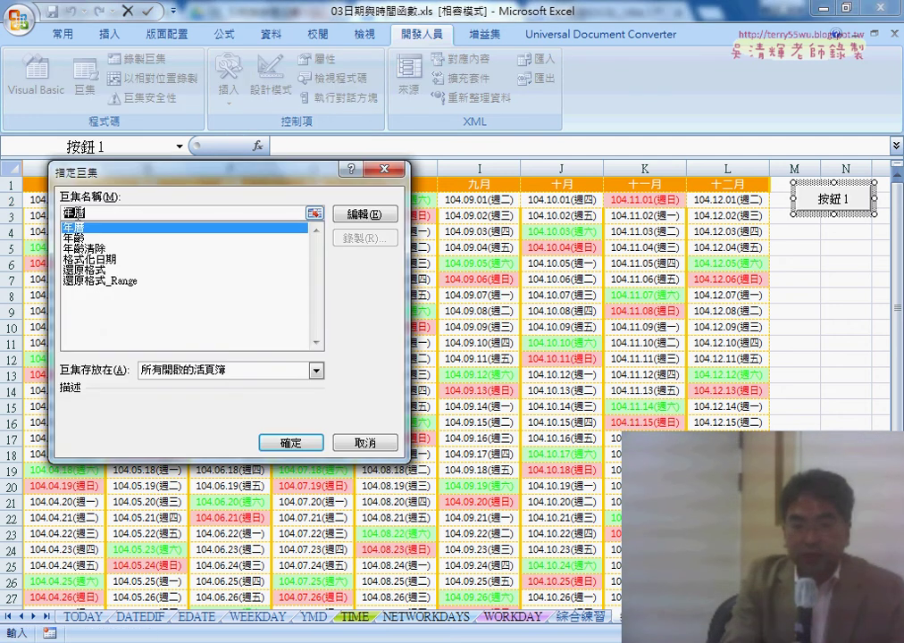
{"action": "right_click", "coordinate": [67, 212]}
{"action": "left_click", "coordinate": [121, 242]}
{"action": "left_click", "coordinate": [287, 441]}
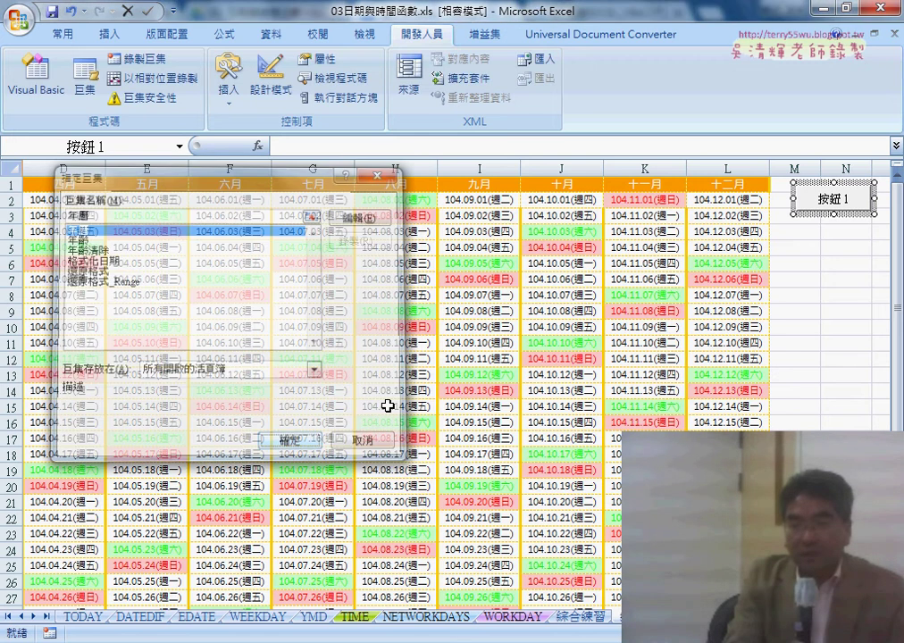
Step: Change the button's caption to 年曆
{"action": "left_click", "coordinate": [833, 198]}
{"action": "key", "text": "Delete"}
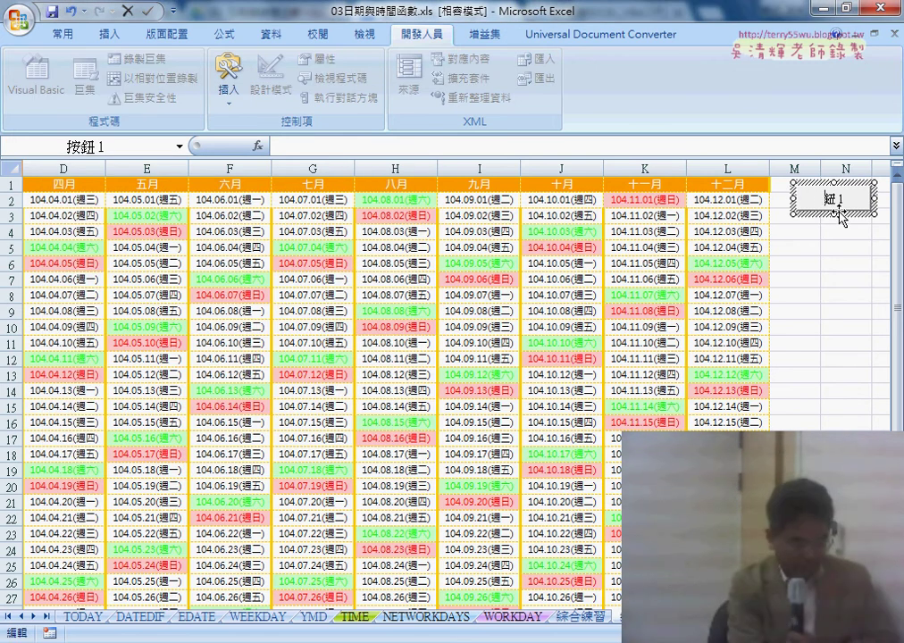
{"action": "key", "text": "Delete"}
{"action": "key", "text": "Delete"}
{"action": "key", "text": "Delete"}
{"action": "key", "text": "ctrl+v"}
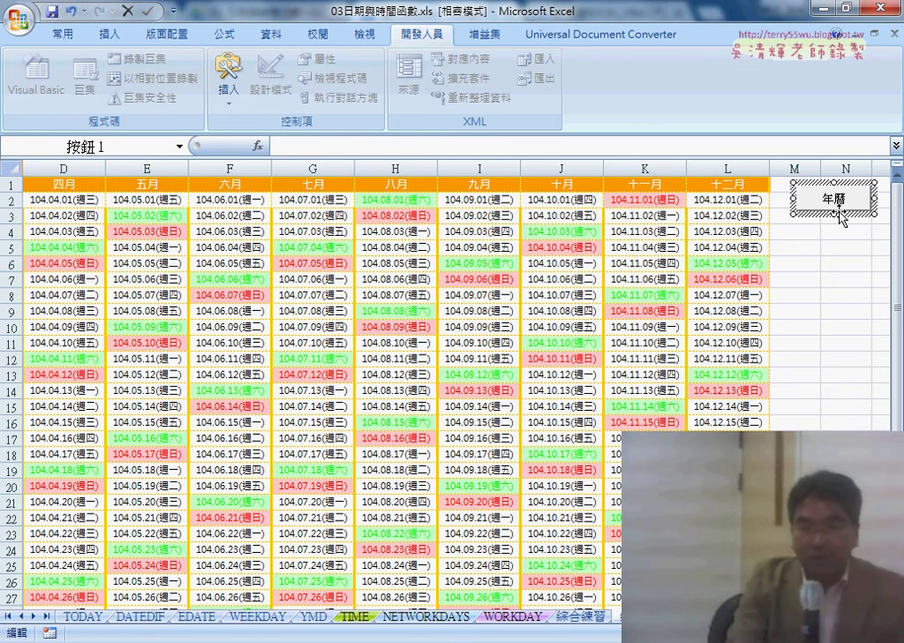
{"action": "left_click", "coordinate": [847, 293]}
Step: Run the 年曆 button and enter 2017 as the year
{"action": "left_click", "coordinate": [834, 204]}
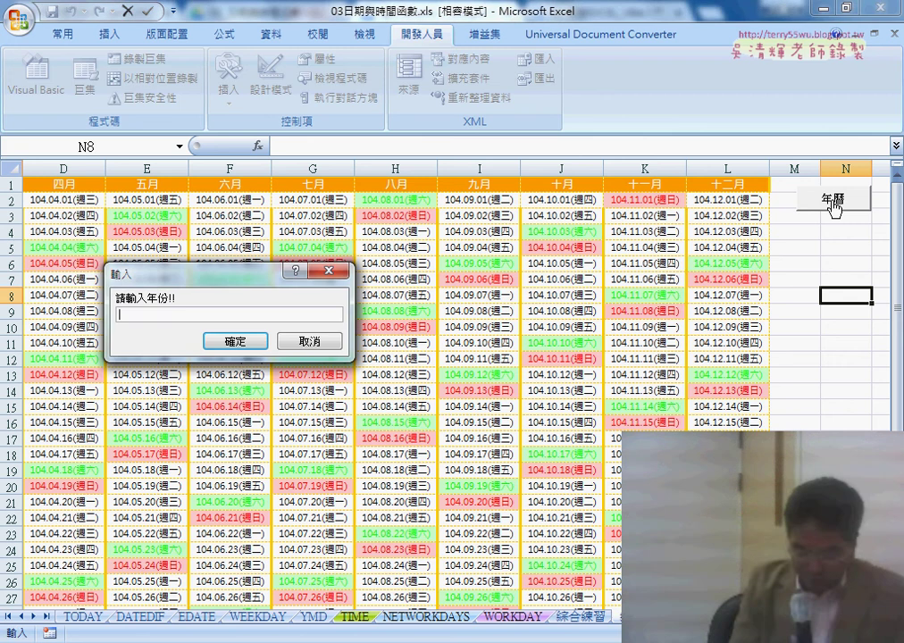
{"action": "type", "text": "201"}
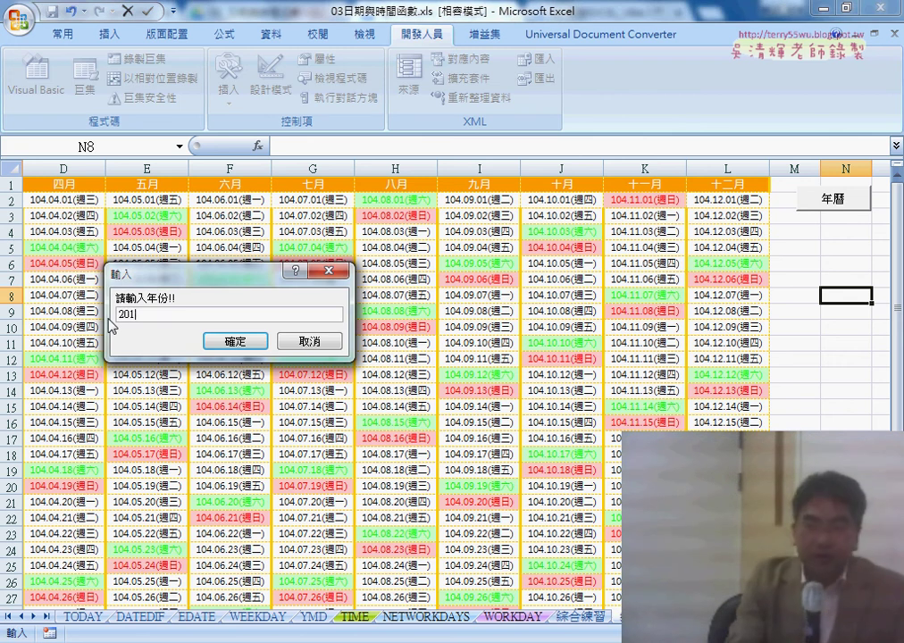
{"action": "type", "text": "7"}
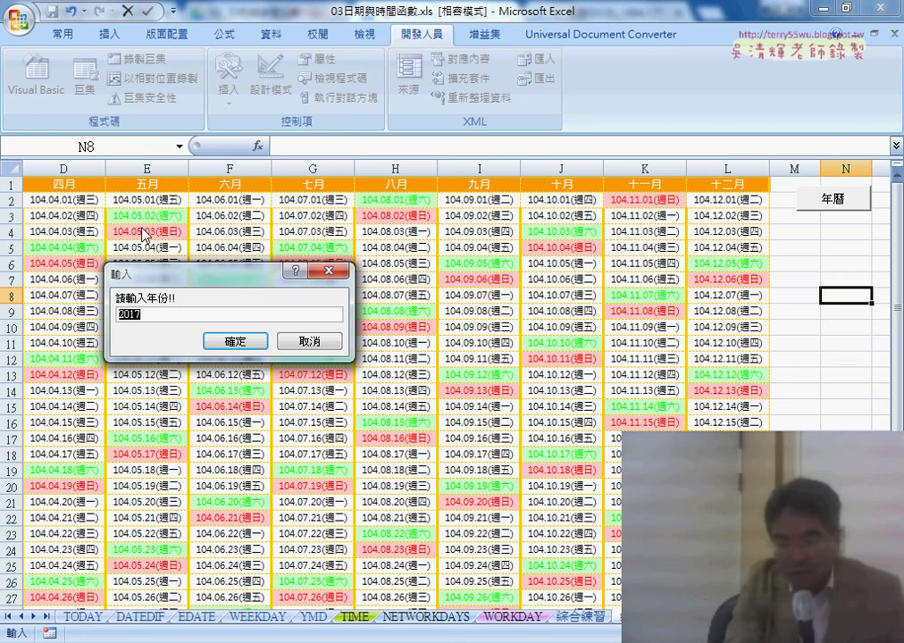
{"action": "scroll", "coordinate": [447, 393], "scroll_direction": "left", "scroll_amount": 3}
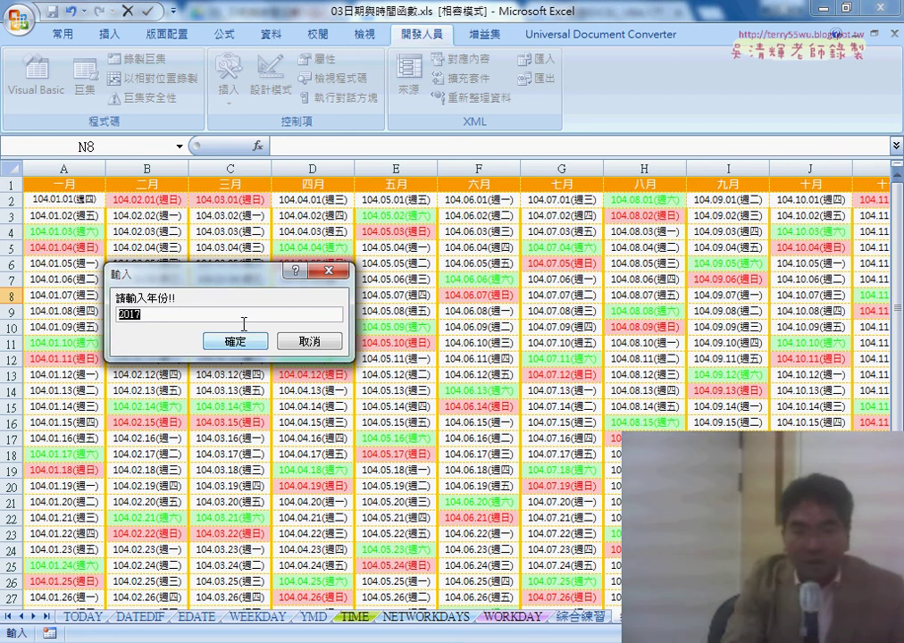
{"action": "left_click_drag", "start_coordinate": [213, 274], "coordinate": [316, 309]}
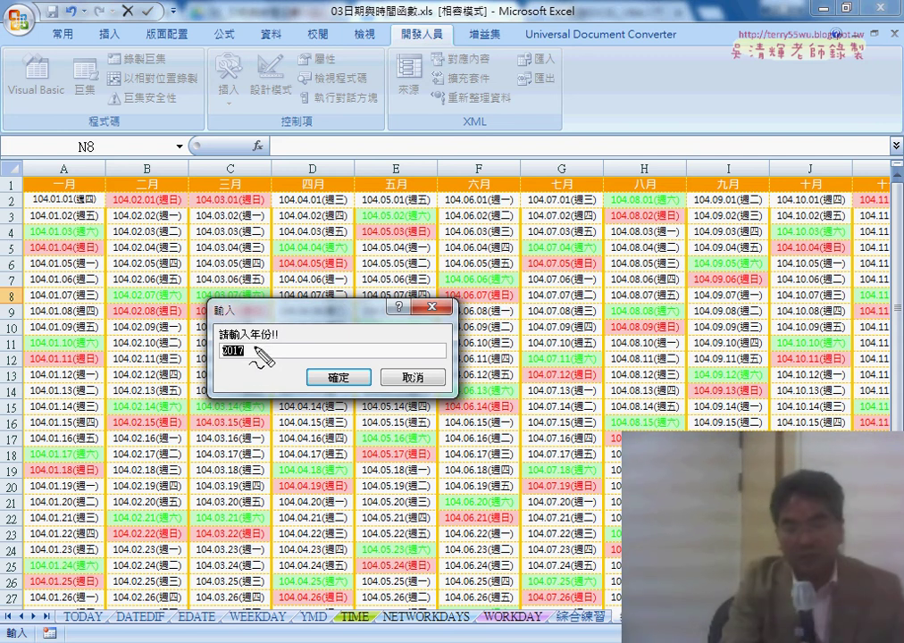
Step: Annotate the 2017 entry and date columns in red ink, then confirm to build the calendar
{"action": "mouse_move", "coordinate": [261, 337]}
{"action": "left_mouse_down"}
{"action": "mouse_move", "coordinate": [247, 368]}
{"action": "mouse_move", "coordinate": [279, 388]}
{"action": "left_mouse_up"}
{"action": "left_click_drag", "start_coordinate": [247, 334], "coordinate": [101, 201]}
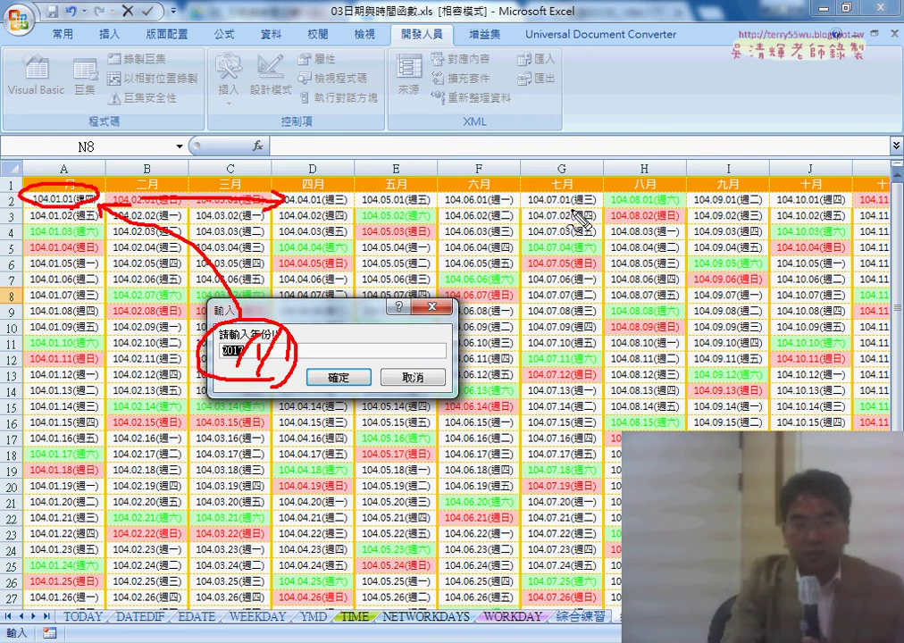
{"action": "left_click_drag", "start_coordinate": [49, 236], "coordinate": [36, 317]}
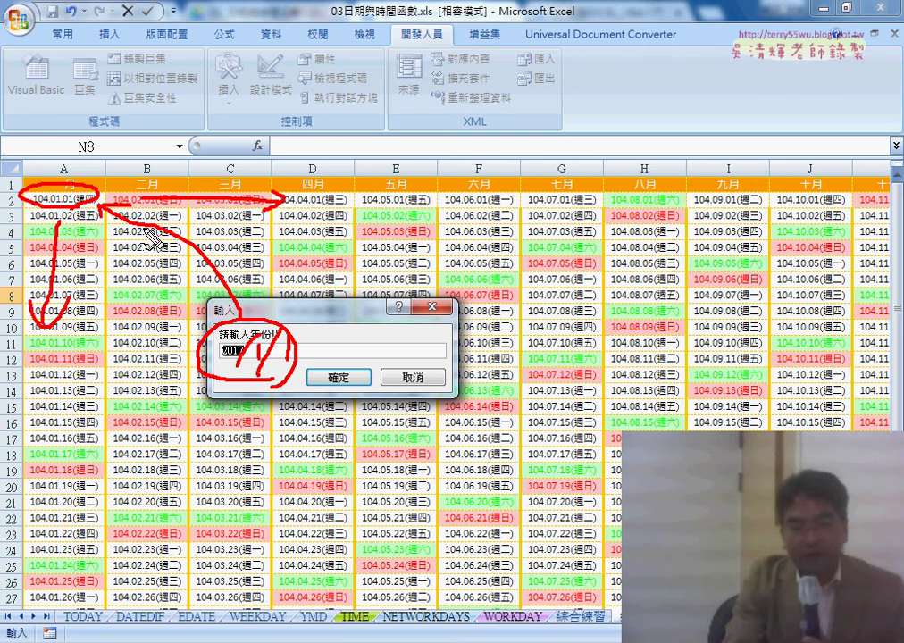
{"action": "left_click_drag", "start_coordinate": [116, 223], "coordinate": [134, 324]}
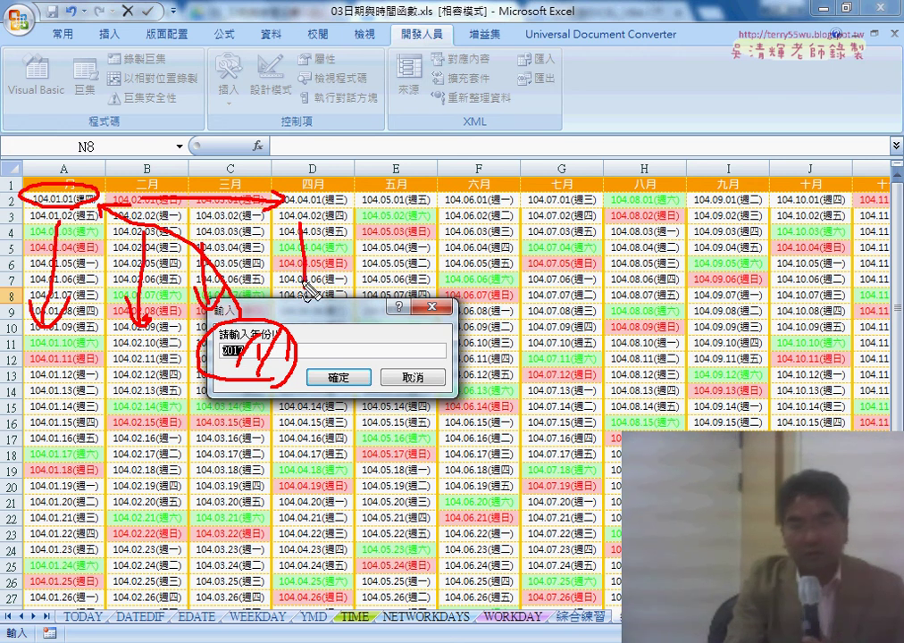
{"action": "left_click_drag", "start_coordinate": [299, 228], "coordinate": [297, 290]}
{"action": "left_click_drag", "start_coordinate": [375, 228], "coordinate": [382, 290]}
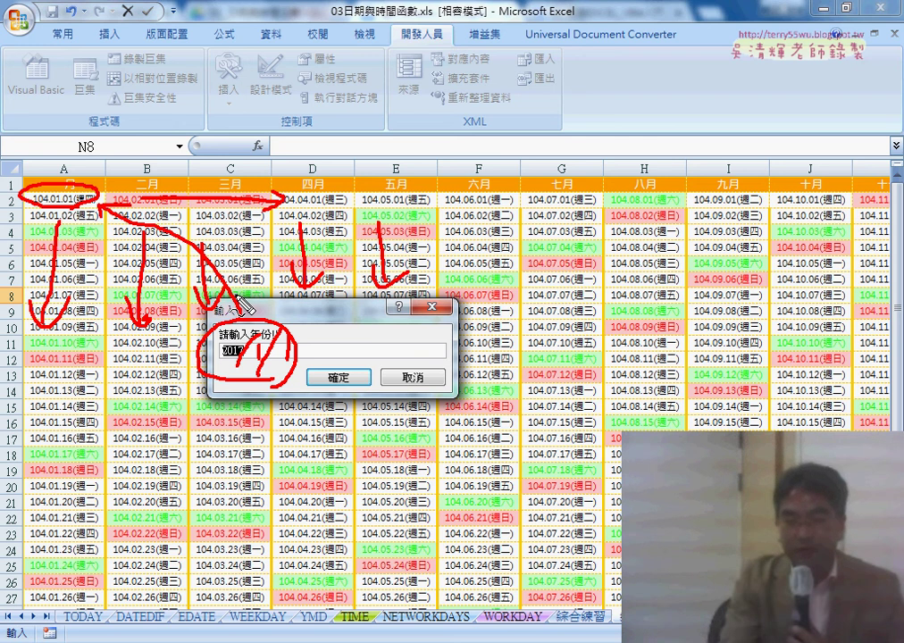
{"action": "key", "text": "Escape"}
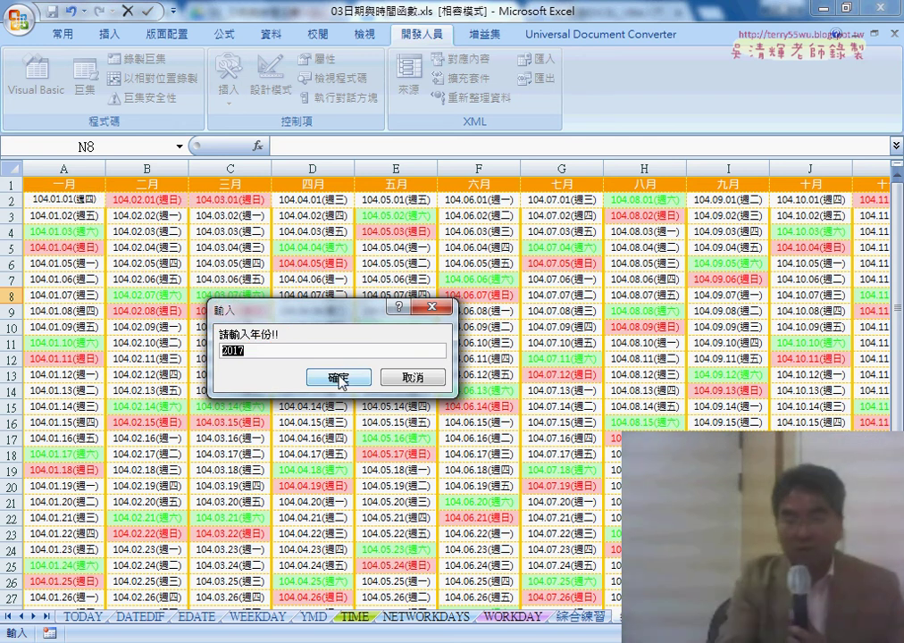
{"action": "left_click", "coordinate": [340, 380]}
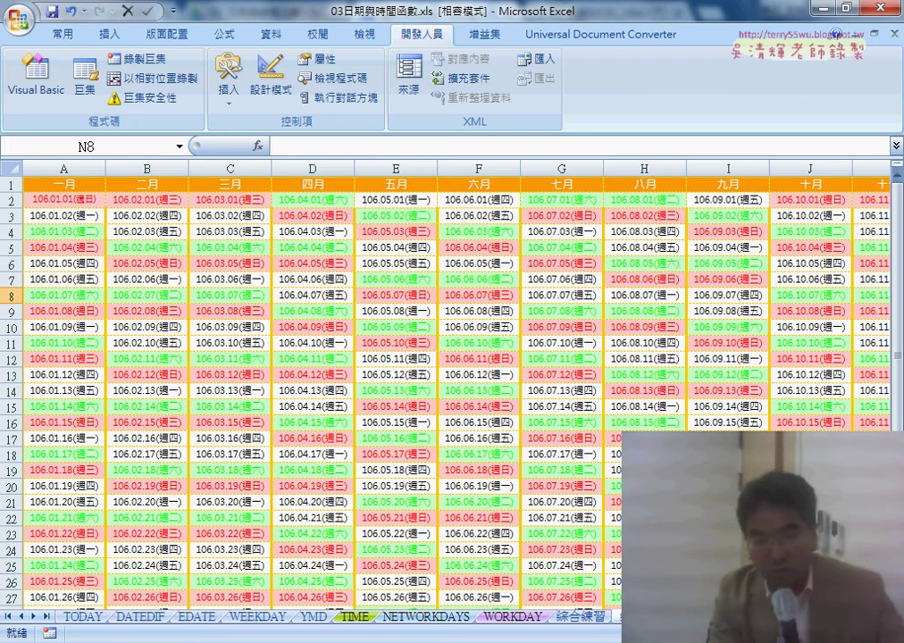
Step: Bring up the Google Docs code document and place the cursor on its InputBox line
{"action": "left_click", "coordinate": [462, 616]}
{"action": "scroll", "coordinate": [231, 352], "scroll_direction": "up", "scroll_amount": 3}
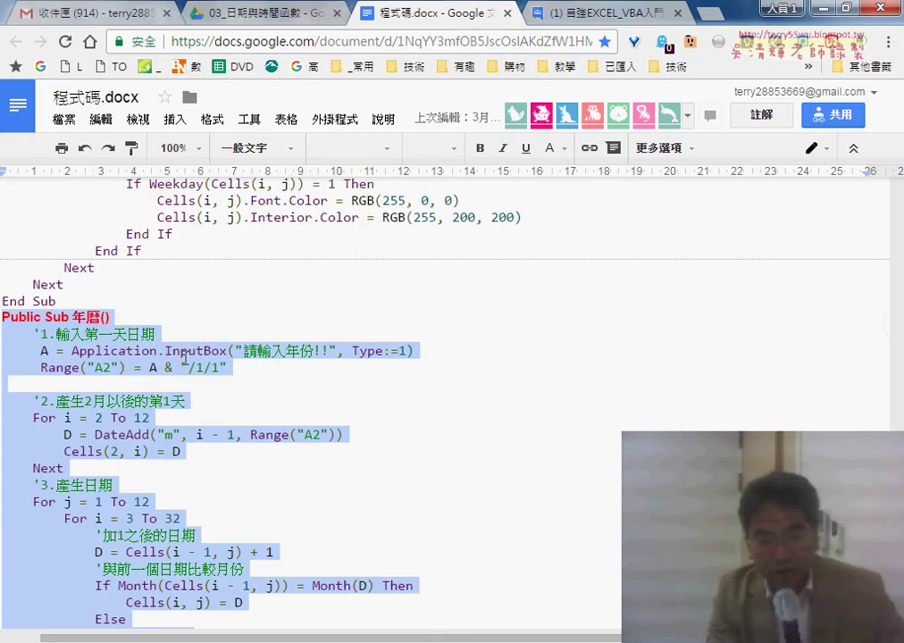
{"action": "left_click", "coordinate": [235, 351]}
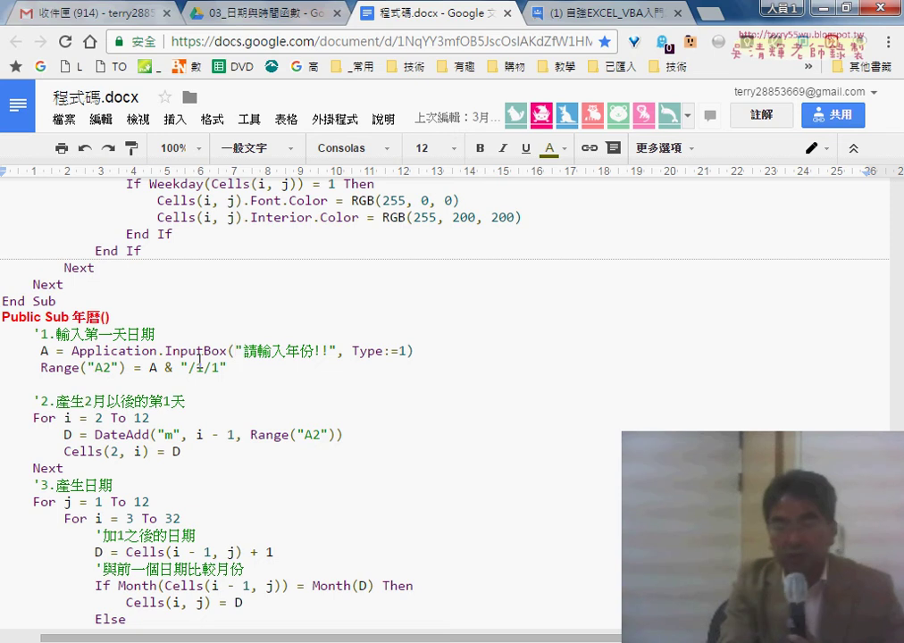
Step: Minimize Chrome and go to the calendar worksheet with the 年曆 button
{"action": "left_click", "coordinate": [822, 10]}
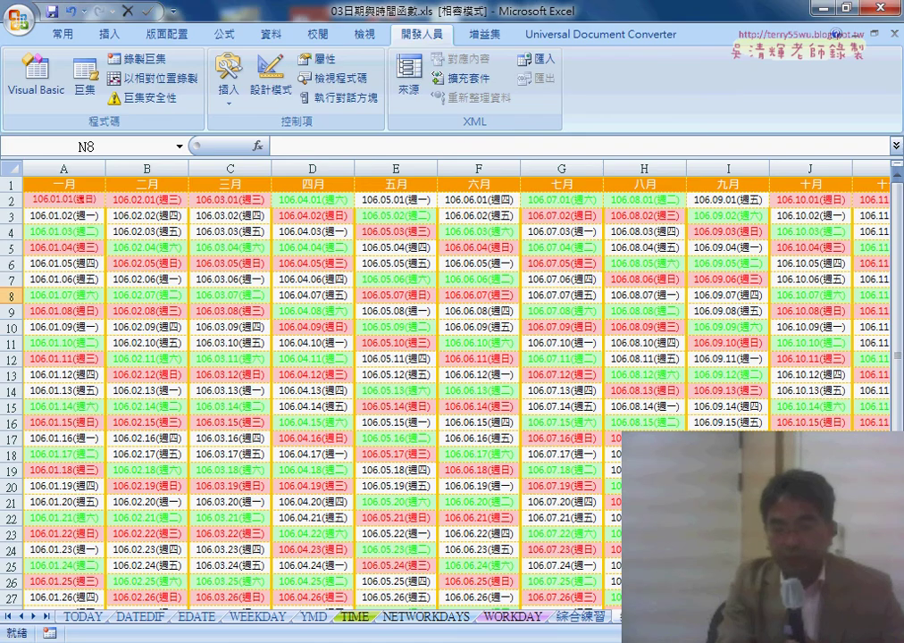
{"action": "left_click", "coordinate": [586, 616]}
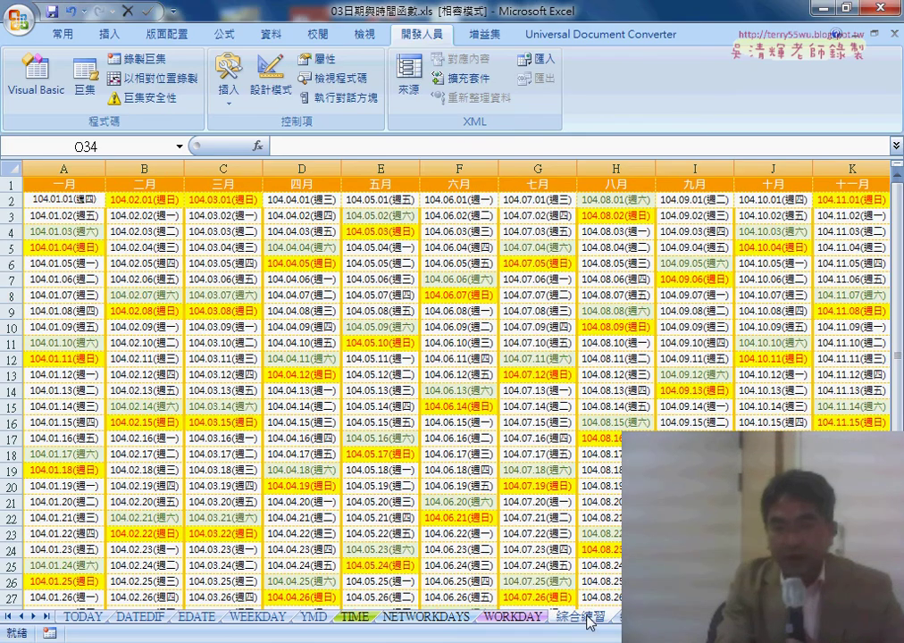
{"action": "left_click", "coordinate": [61, 34]}
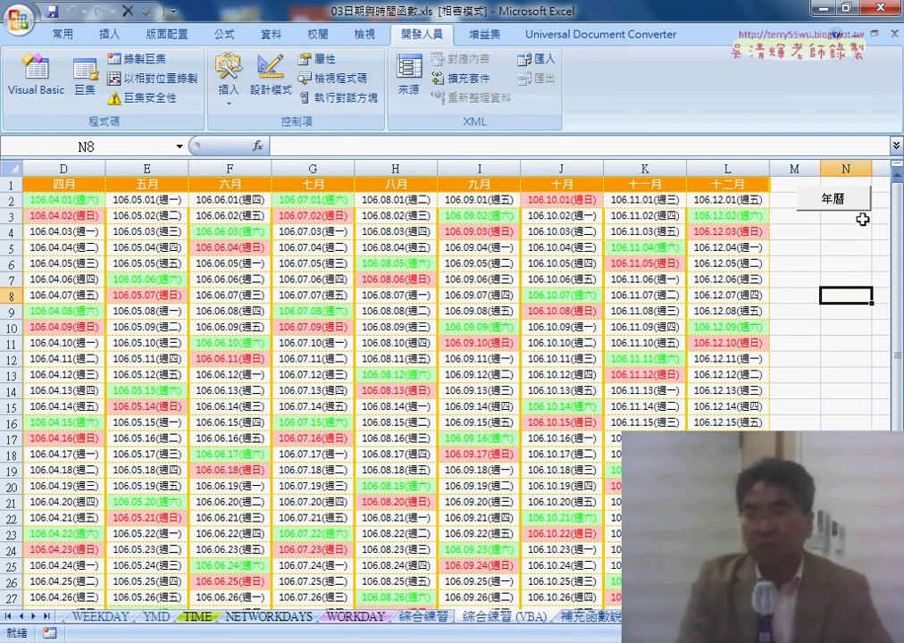
Step: Open the 年曆 macro's code through the button's Assign Macro > Edit
{"action": "right_click", "coordinate": [831, 203]}
{"action": "left_click", "coordinate": [769, 346]}
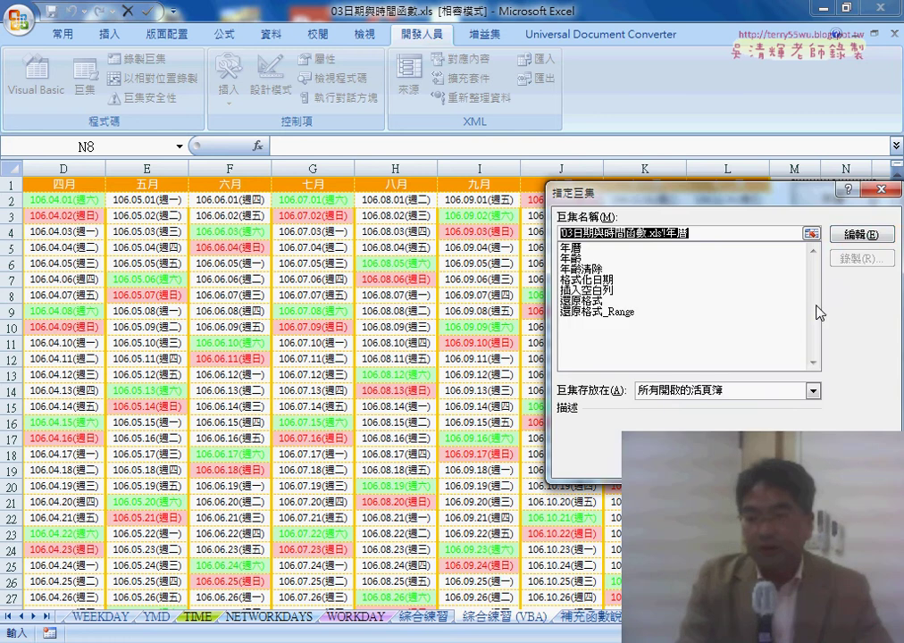
{"action": "left_click", "coordinate": [807, 235]}
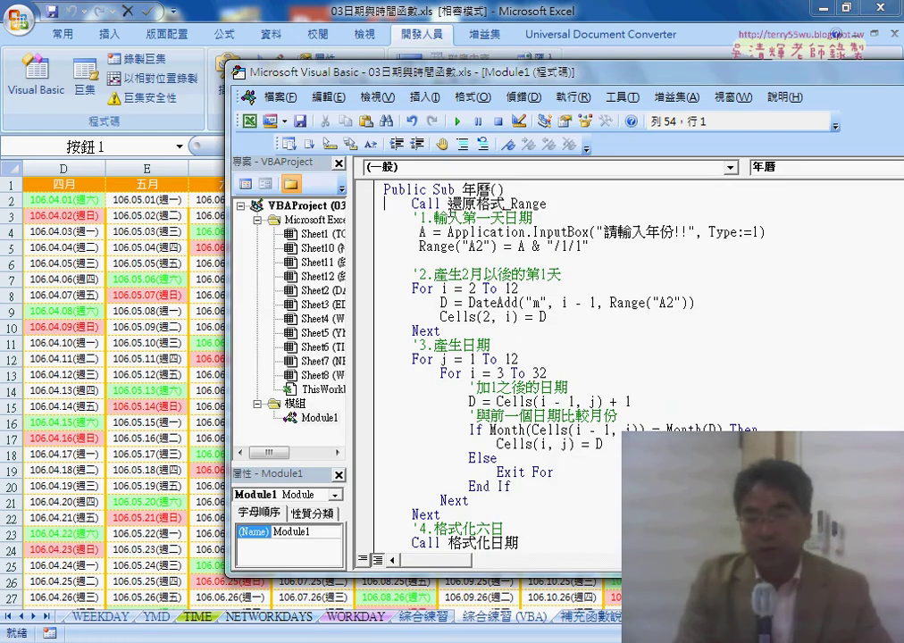
{"action": "left_click_drag", "start_coordinate": [570, 206], "coordinate": [440, 204]}
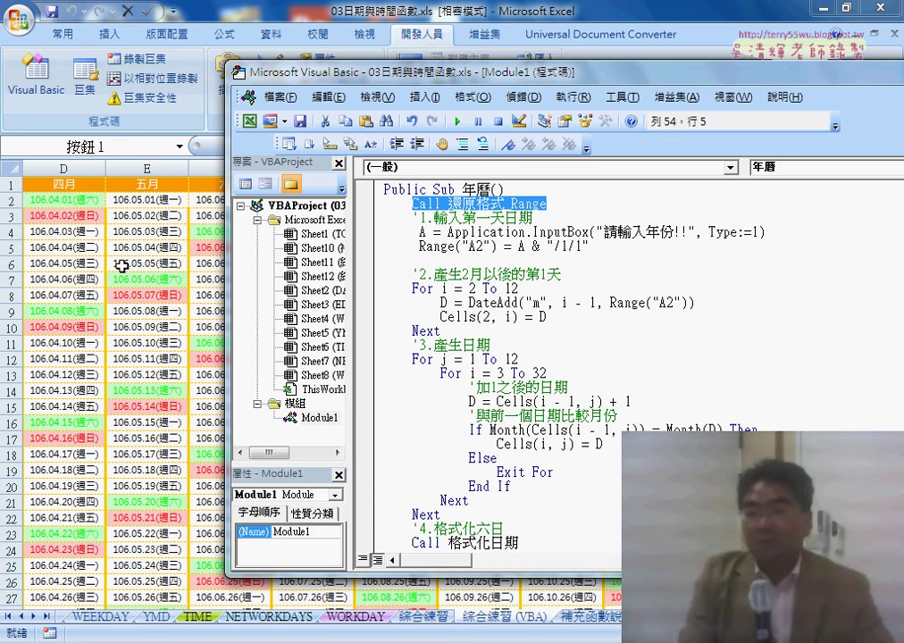
{"action": "scroll", "coordinate": [567, 388], "scroll_direction": "up", "scroll_amount": 3}
{"action": "scroll", "coordinate": [566, 388], "scroll_direction": "up", "scroll_amount": 2}
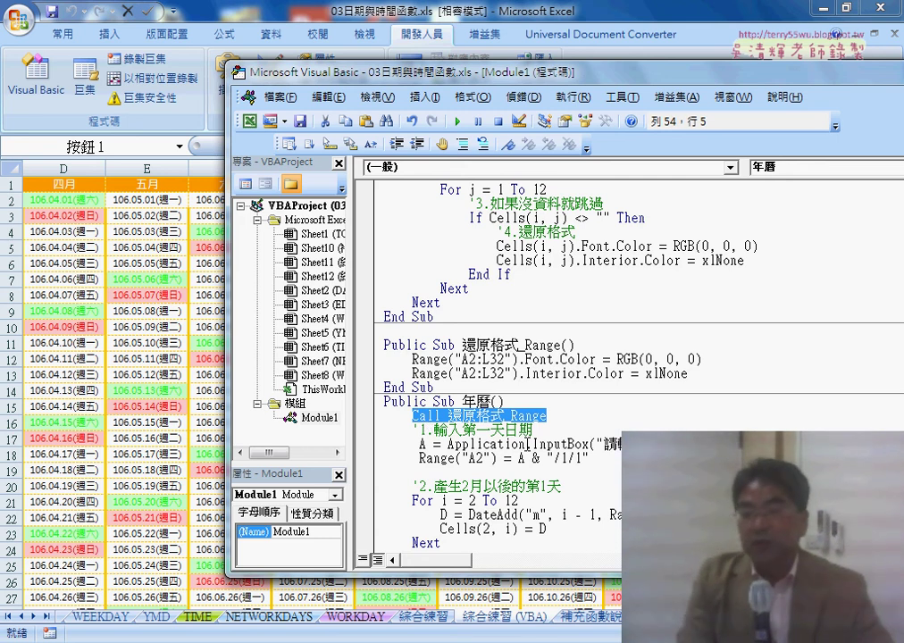
Step: Move Call 還原格式_Range below the Range("A2") line, indented, with a blank line added
{"action": "left_click_drag", "start_coordinate": [548, 416], "coordinate": [413, 416]}
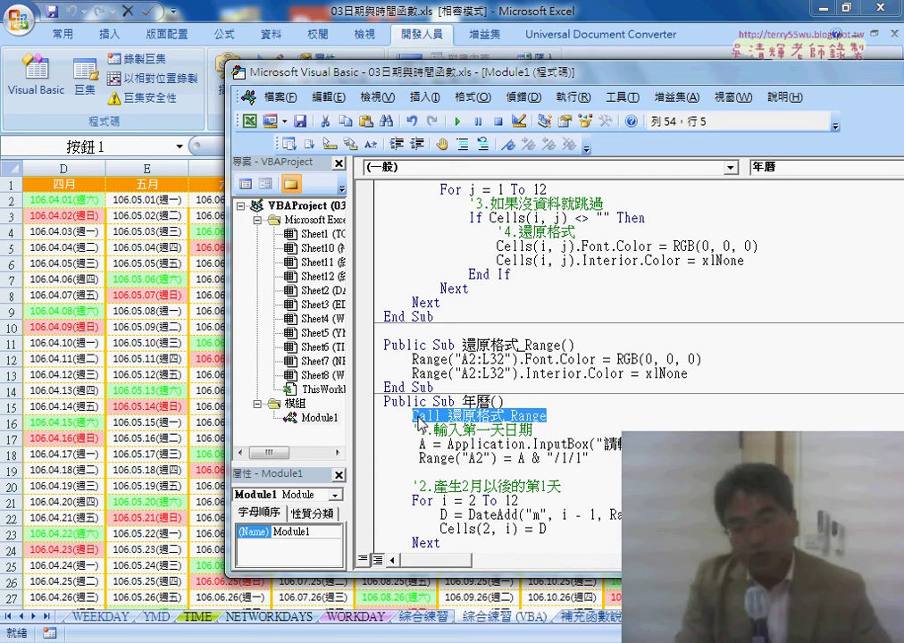
{"action": "left_click_drag", "start_coordinate": [424, 475], "coordinate": [423, 473]}
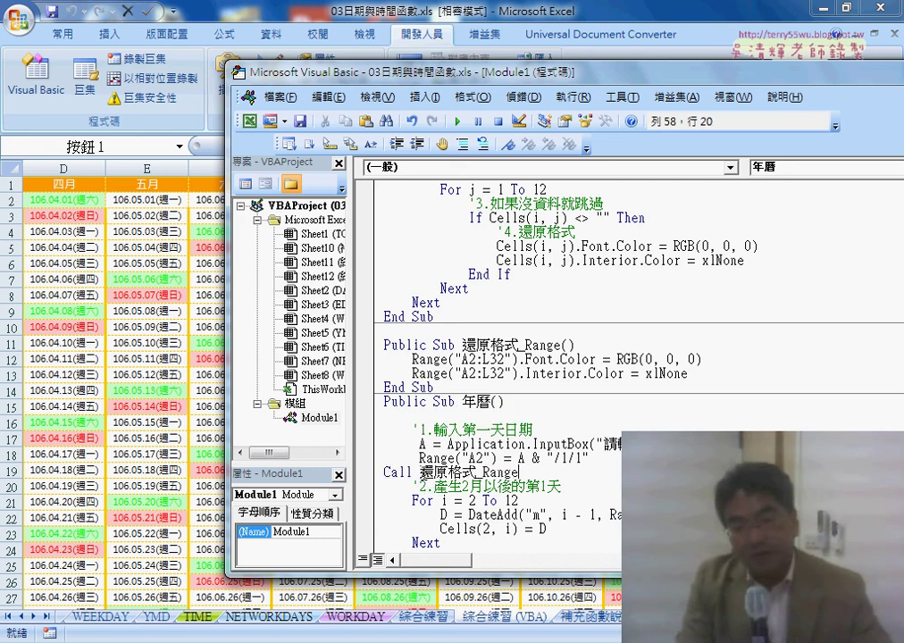
{"action": "key", "text": "Tab"}
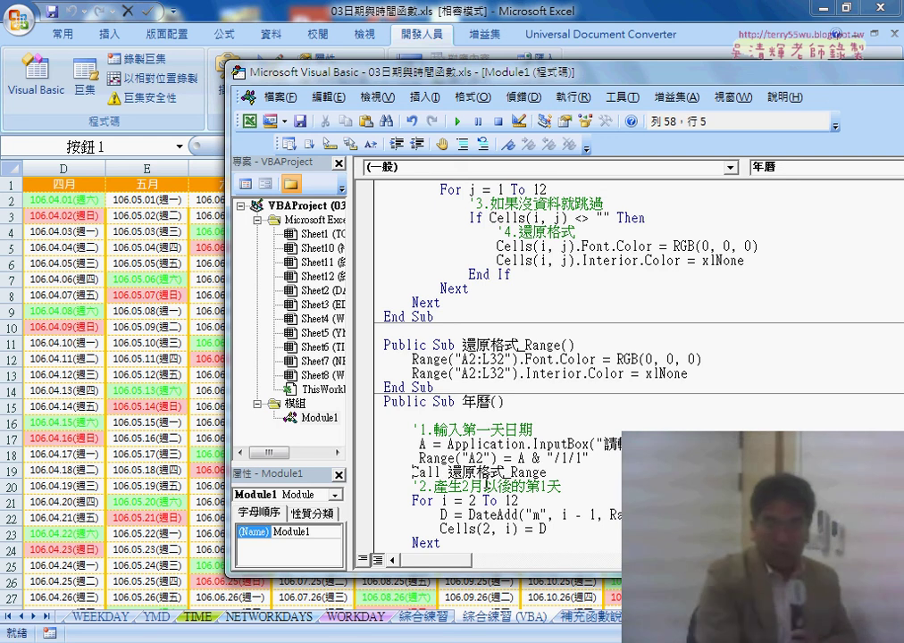
{"action": "key", "text": "Return"}
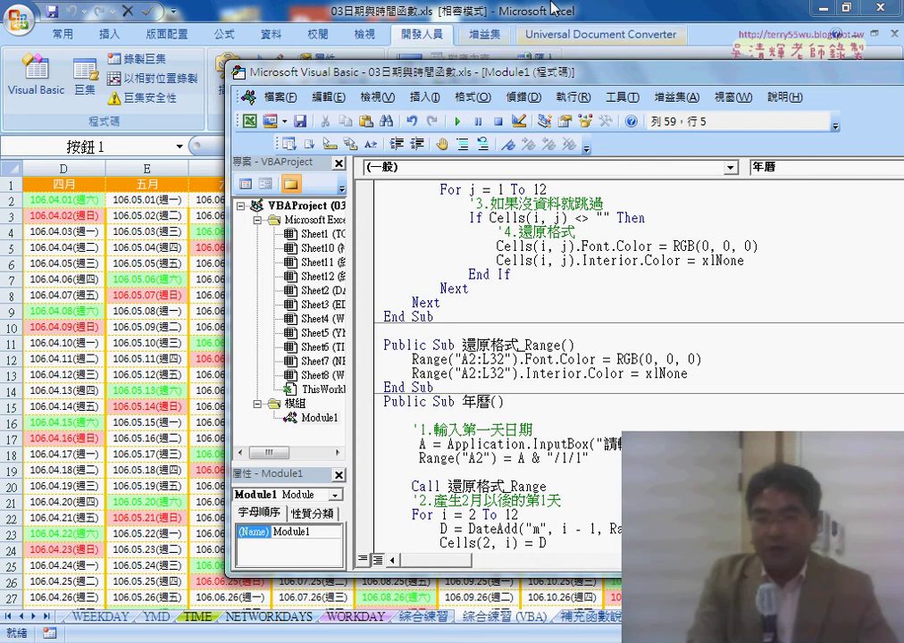
{"action": "key", "text": "alt+F11"}
{"action": "left_click", "coordinate": [846, 263]}
Step: Run the 年曆 macro with year 2018 to rebuild the calendar with 107.xx dates
{"action": "left_click", "coordinate": [833, 198]}
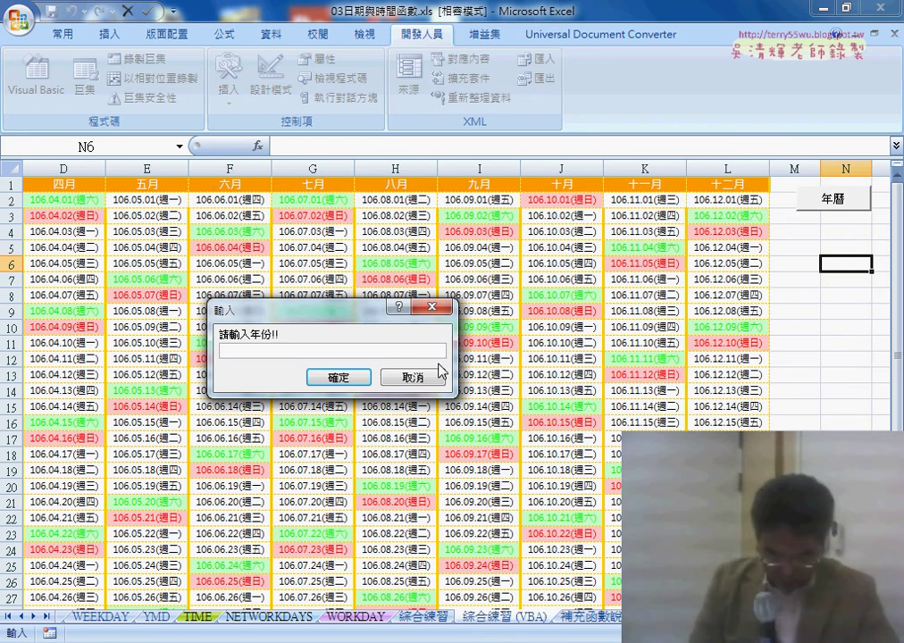
{"action": "type", "text": "2018"}
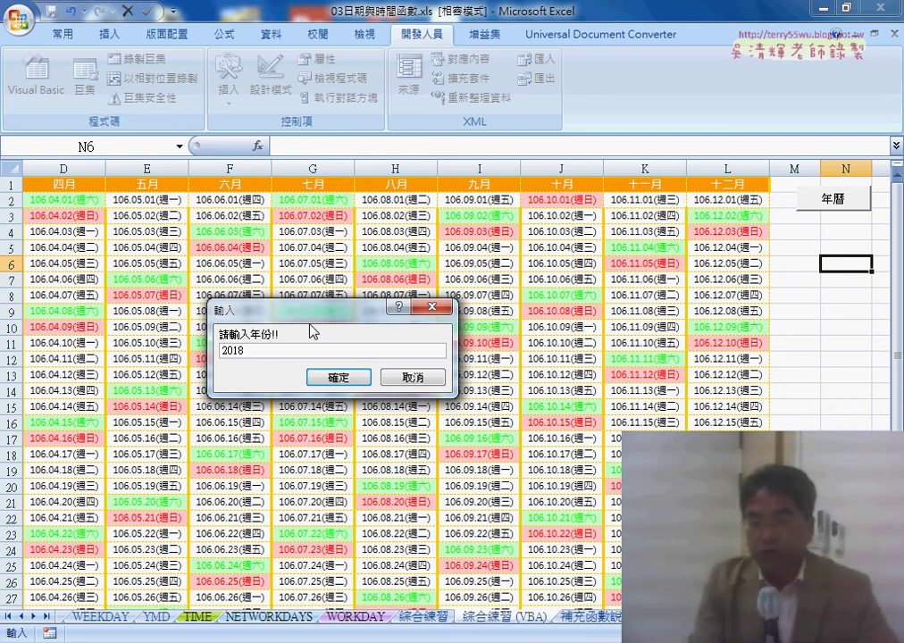
{"action": "left_click", "coordinate": [339, 382]}
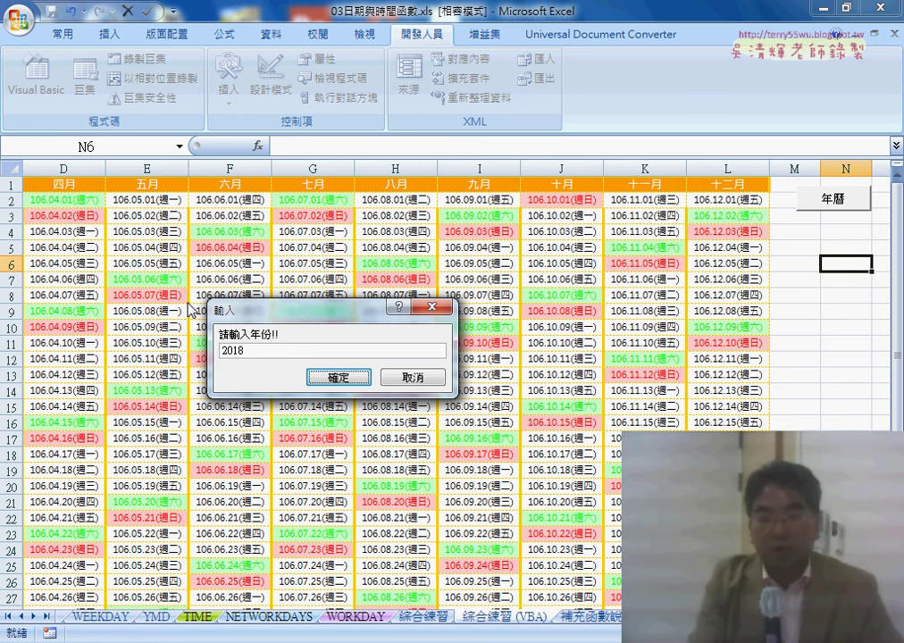
{"action": "left_click", "coordinate": [362, 375]}
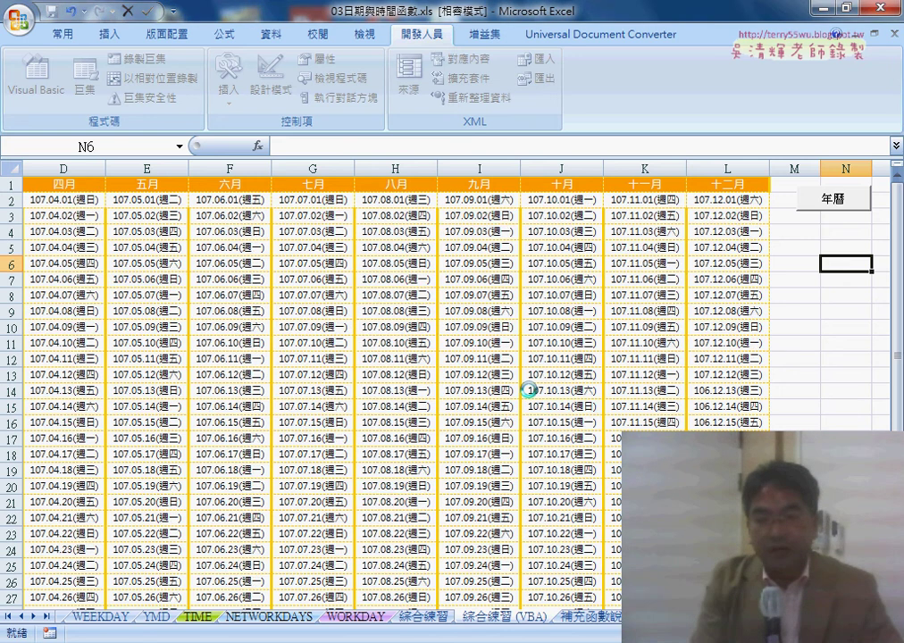
Step: Open the 年曆 button's right-click menu, then dismiss it with Escape
{"action": "scroll", "coordinate": [447, 357], "scroll_direction": "left", "scroll_amount": 3}
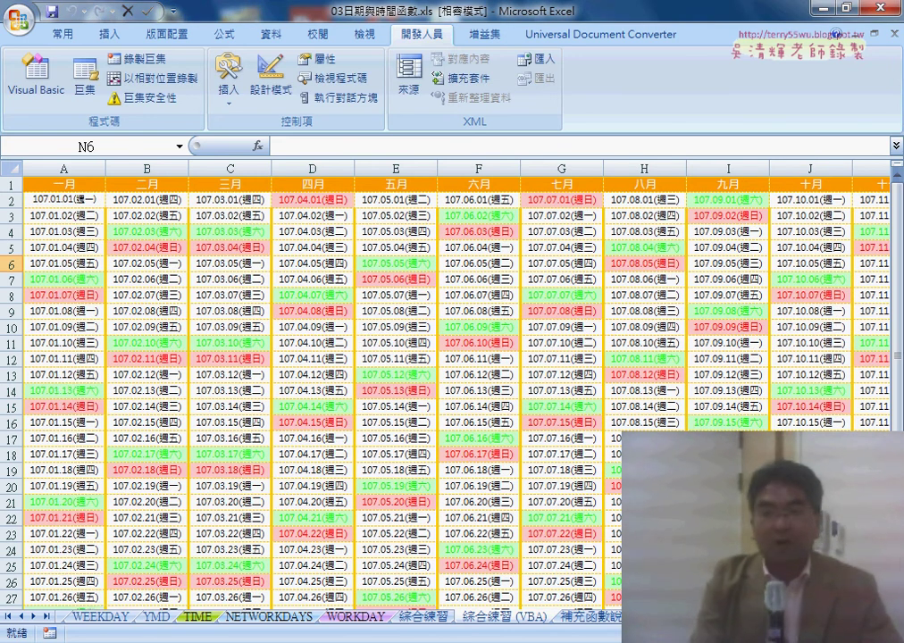
{"action": "scroll", "coordinate": [447, 357], "scroll_direction": "right", "scroll_amount": 1}
{"action": "scroll", "coordinate": [447, 357], "scroll_direction": "right", "scroll_amount": 2}
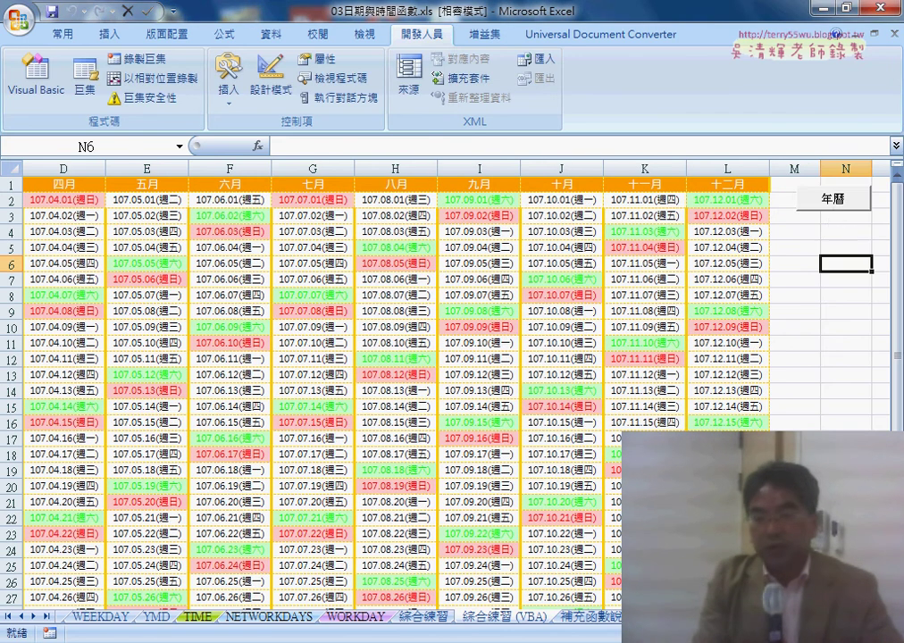
{"action": "right_click", "coordinate": [835, 212]}
{"action": "key", "text": "Escape"}
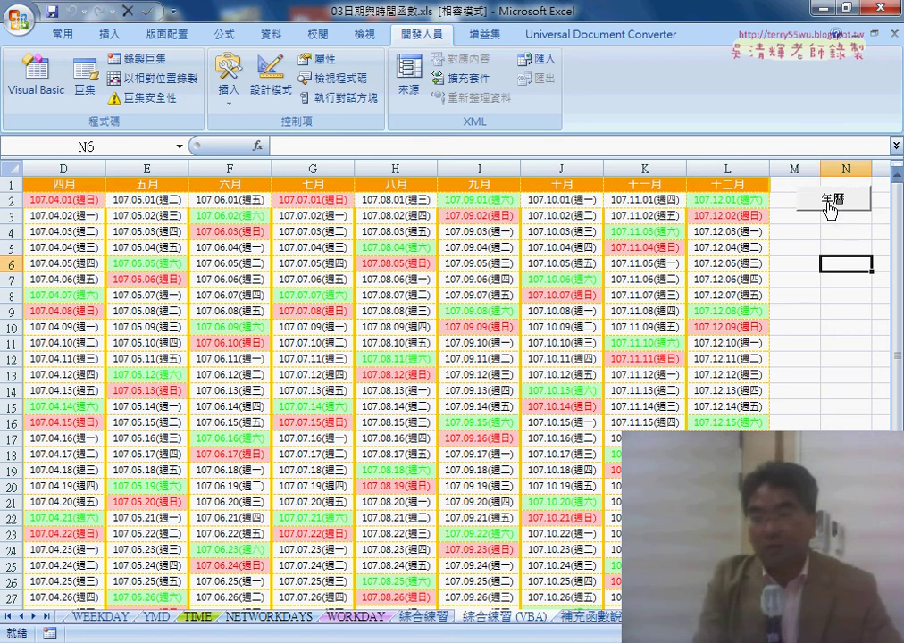
{"action": "scroll", "coordinate": [609, 521], "scroll_direction": "left", "scroll_amount": 3}
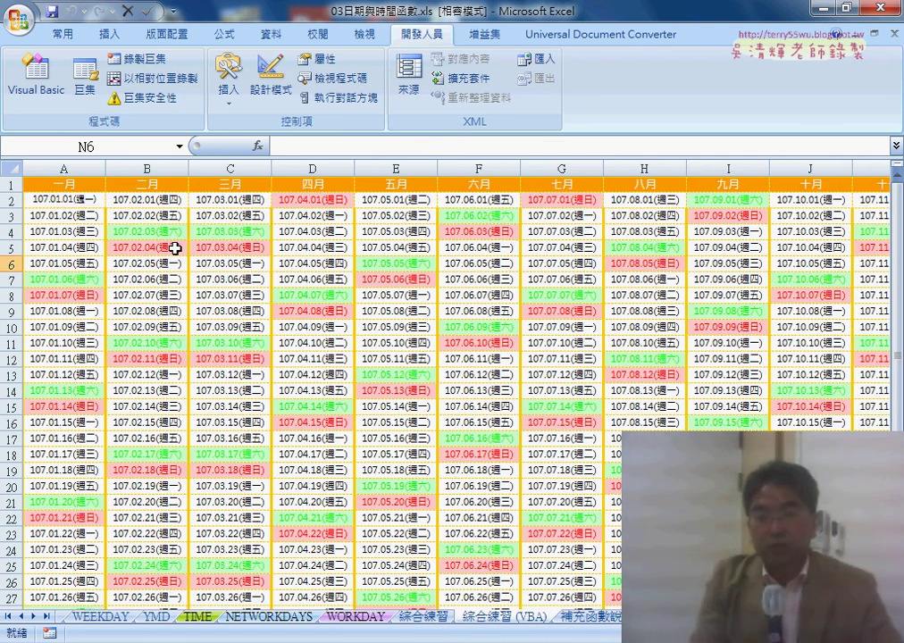
Step: Check in the formula bar that cell A2 holds 2018/1/1
{"action": "left_click", "coordinate": [81, 203]}
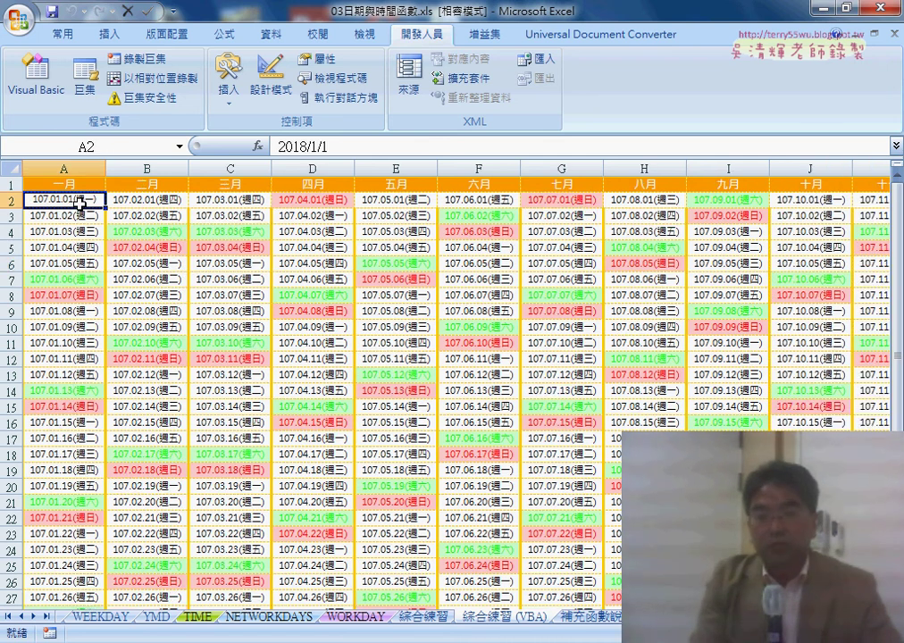
{"action": "left_click", "coordinate": [307, 145]}
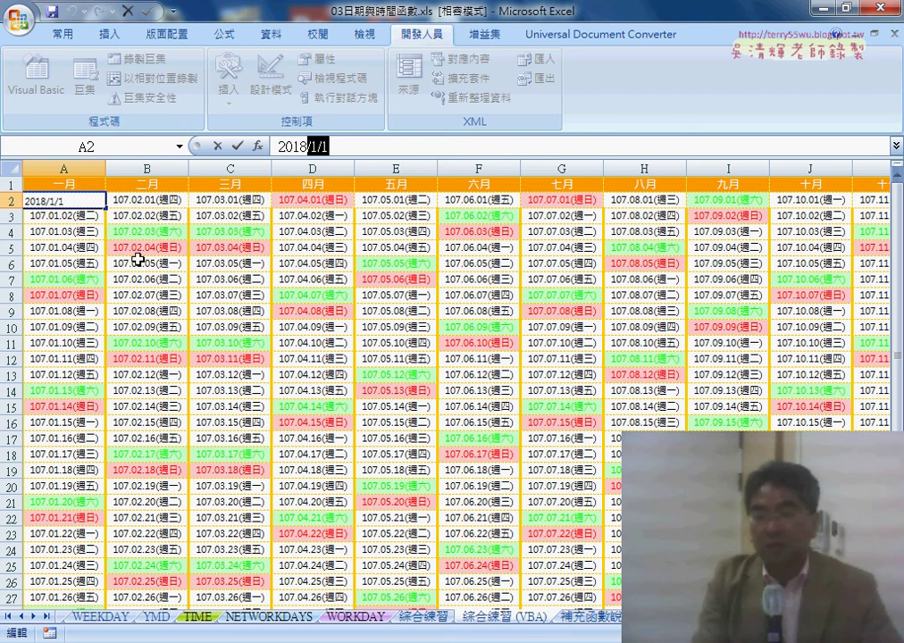
{"action": "left_click", "coordinate": [237, 146]}
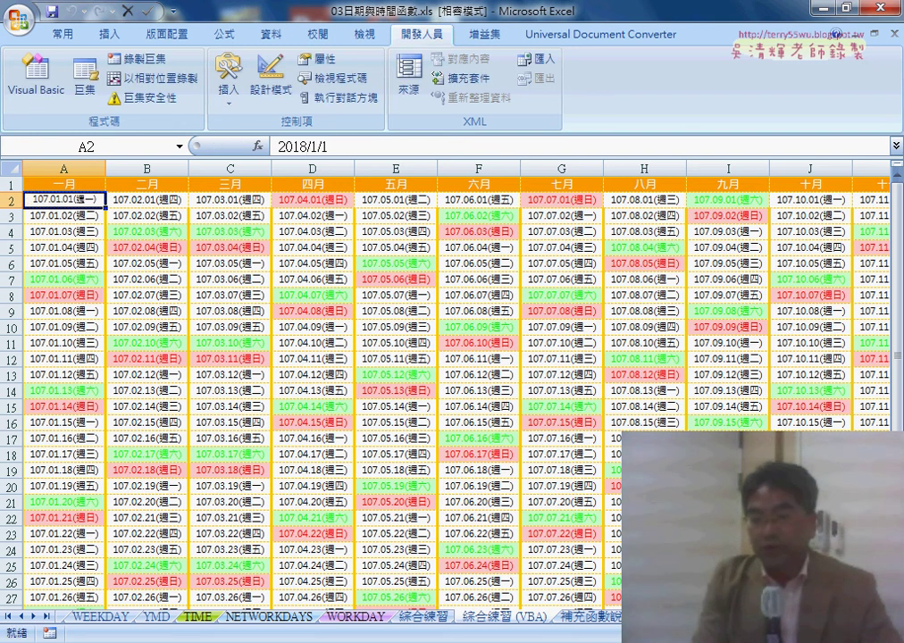
{"action": "scroll", "coordinate": [841, 433], "scroll_direction": "right", "scroll_amount": 3}
Step: Open the 年曆 macro code from the button and shift the editor window left
{"action": "right_click", "coordinate": [823, 210]}
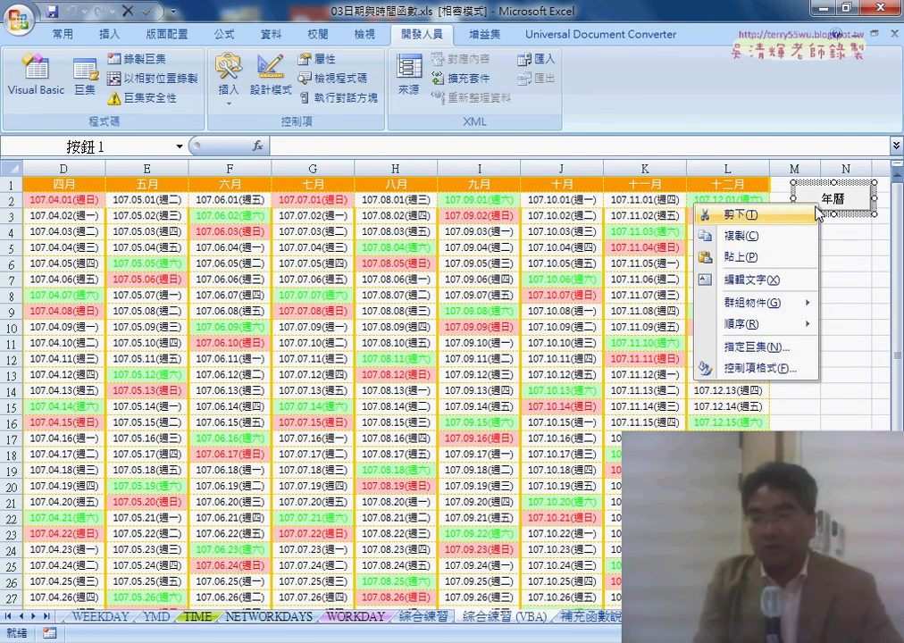
{"action": "left_click", "coordinate": [776, 346]}
{"action": "left_click", "coordinate": [855, 246]}
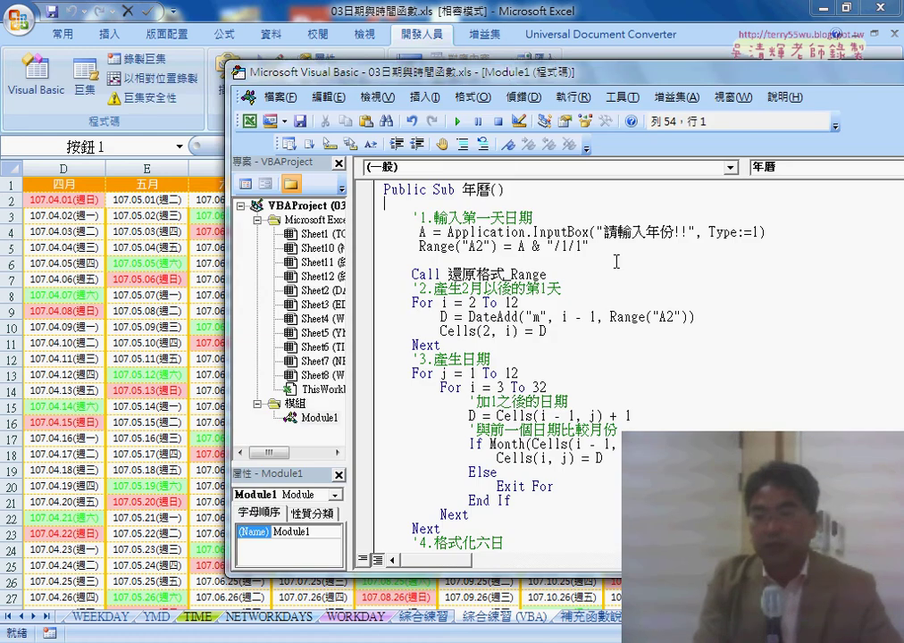
{"action": "mouse_move", "coordinate": [507, 76]}
{"action": "left_mouse_down"}
{"action": "mouse_move", "coordinate": [286, 76]}
{"action": "mouse_move", "coordinate": [400, 76]}
{"action": "left_mouse_up"}
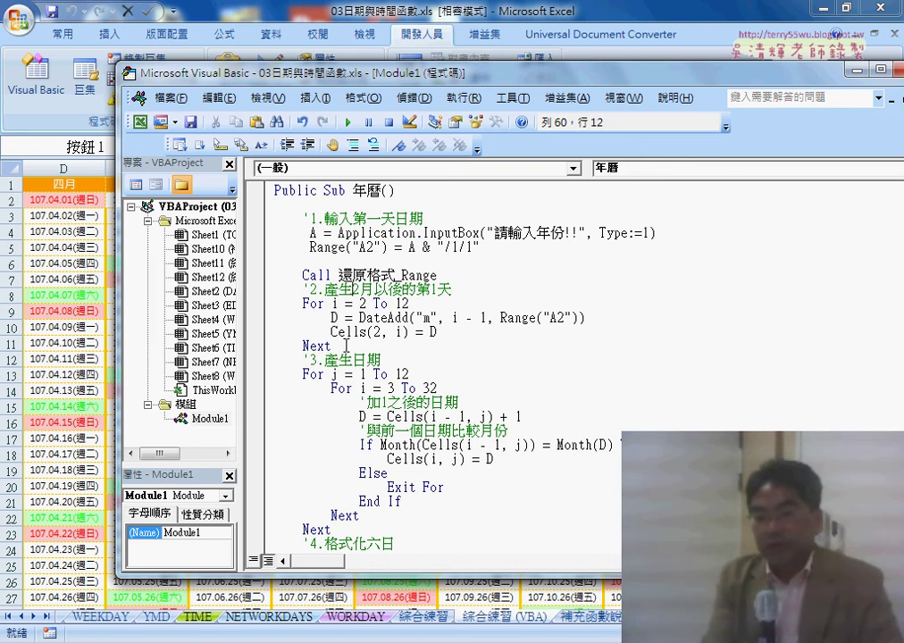
Step: Explain the Application.InputBox year prompt with Type:=1, then run the macro with F5
{"action": "left_click", "coordinate": [447, 541]}
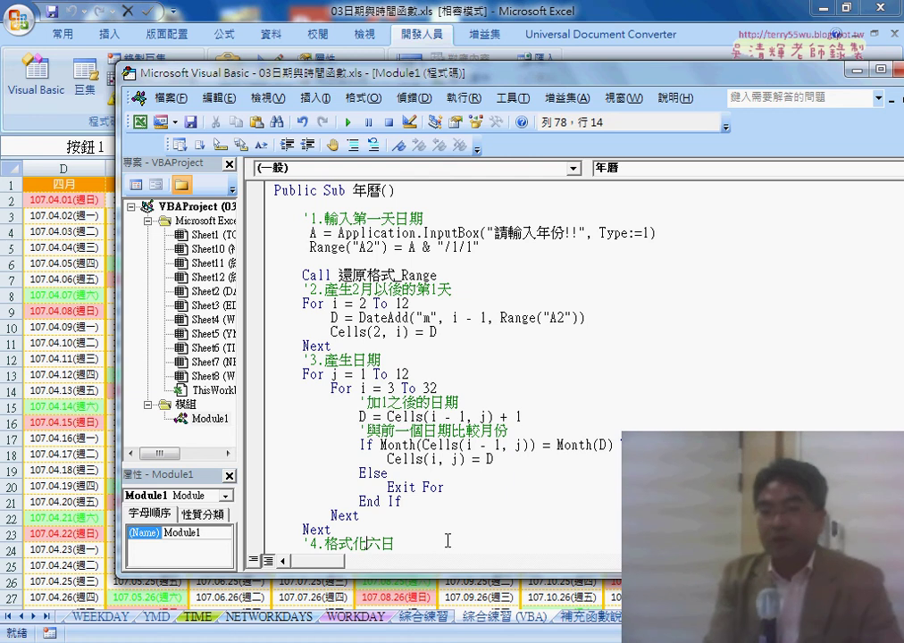
{"action": "scroll", "coordinate": [525, 529], "scroll_direction": "down", "scroll_amount": 6}
{"action": "scroll", "coordinate": [521, 525], "scroll_direction": "up", "scroll_amount": 2}
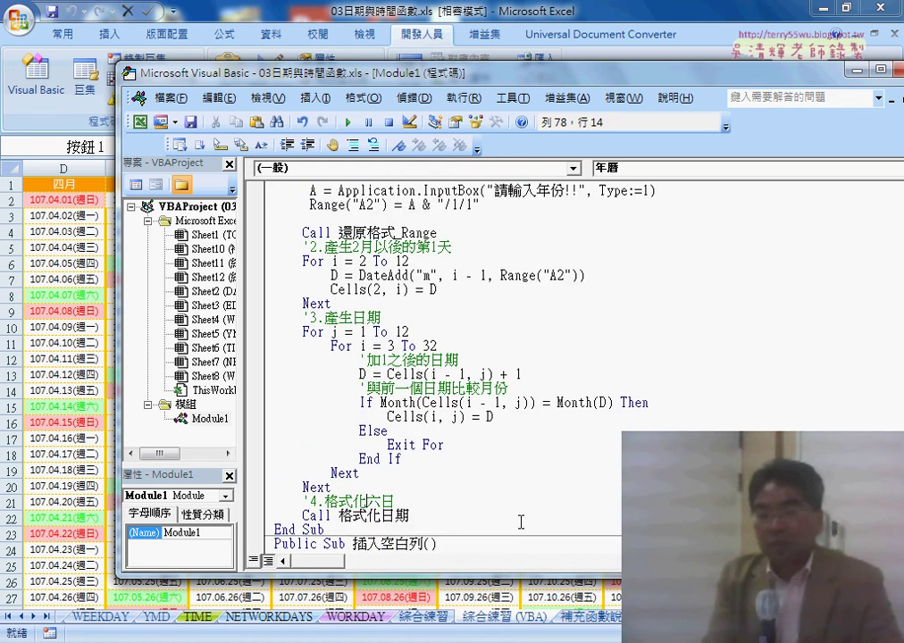
{"action": "scroll", "coordinate": [521, 526], "scroll_direction": "up", "scroll_amount": 5}
{"action": "left_click_drag", "start_coordinate": [324, 261], "coordinate": [423, 261]}
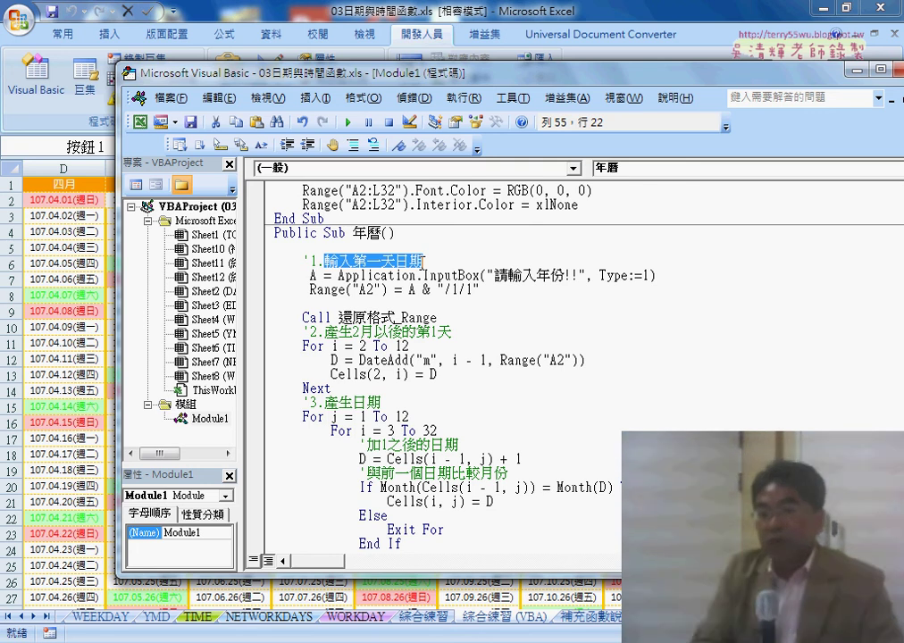
{"action": "left_click_drag", "start_coordinate": [423, 276], "coordinate": [481, 276]}
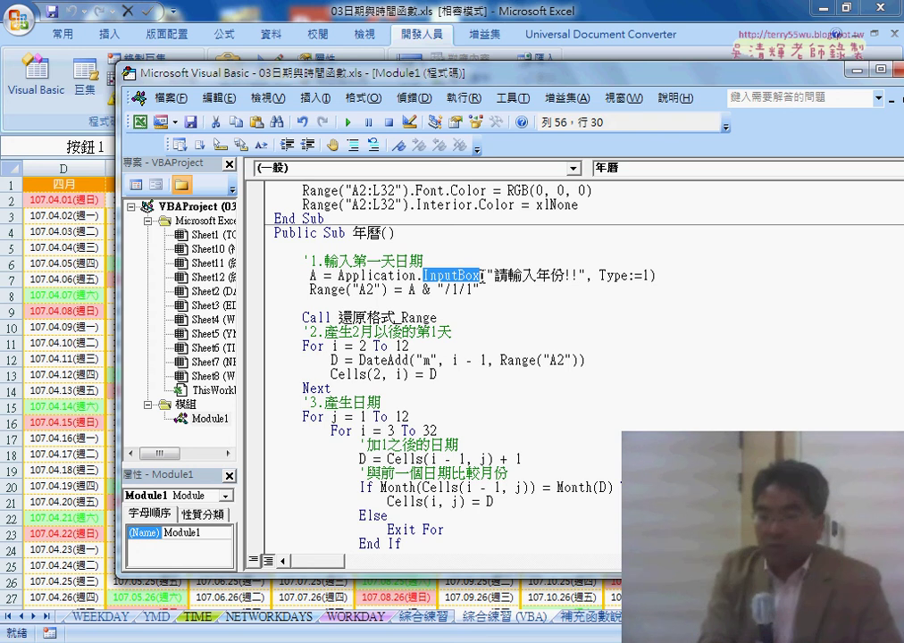
{"action": "left_click_drag", "start_coordinate": [338, 276], "coordinate": [416, 276]}
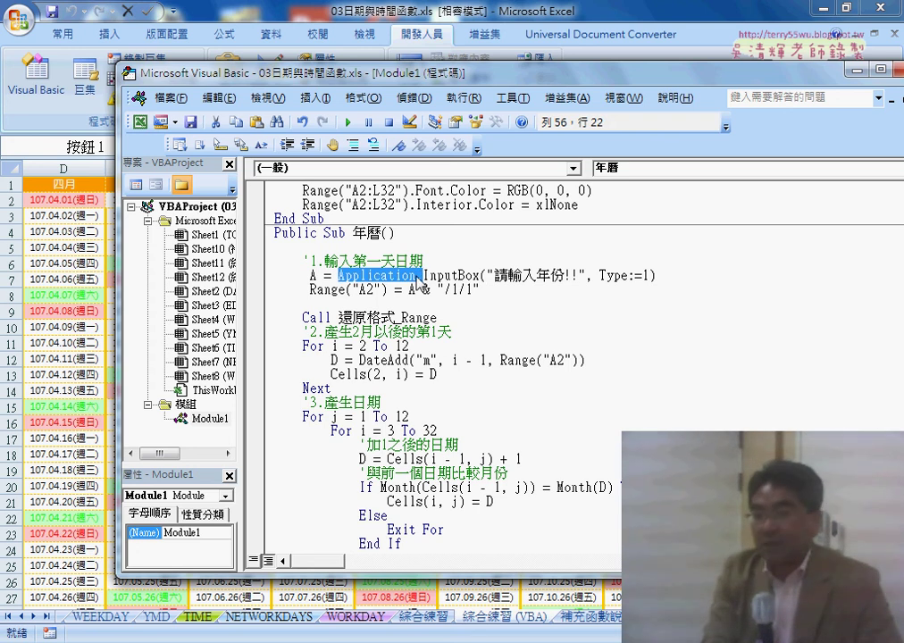
{"action": "left_click_drag", "start_coordinate": [418, 282], "coordinate": [449, 279]}
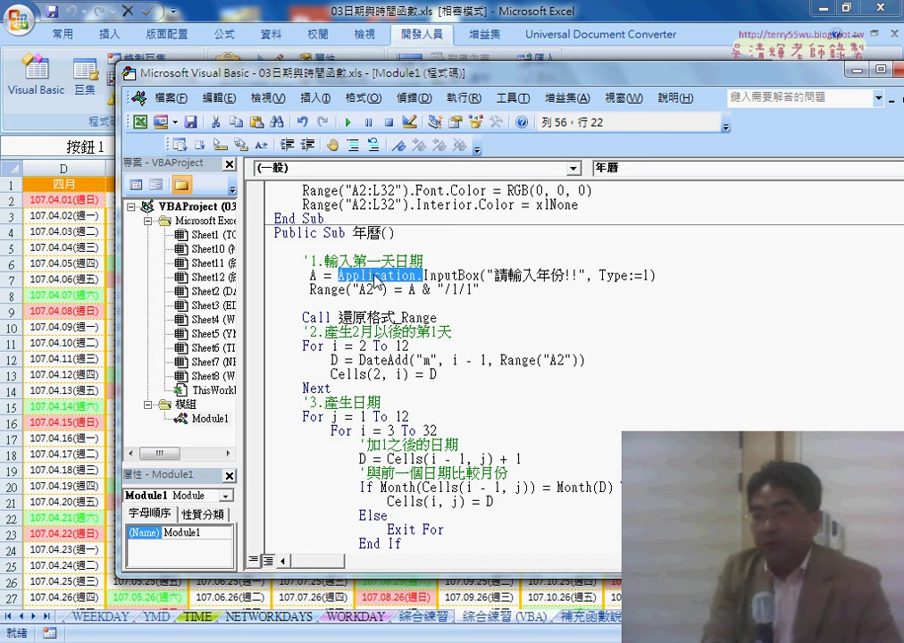
{"action": "left_click_drag", "start_coordinate": [379, 284], "coordinate": [420, 283]}
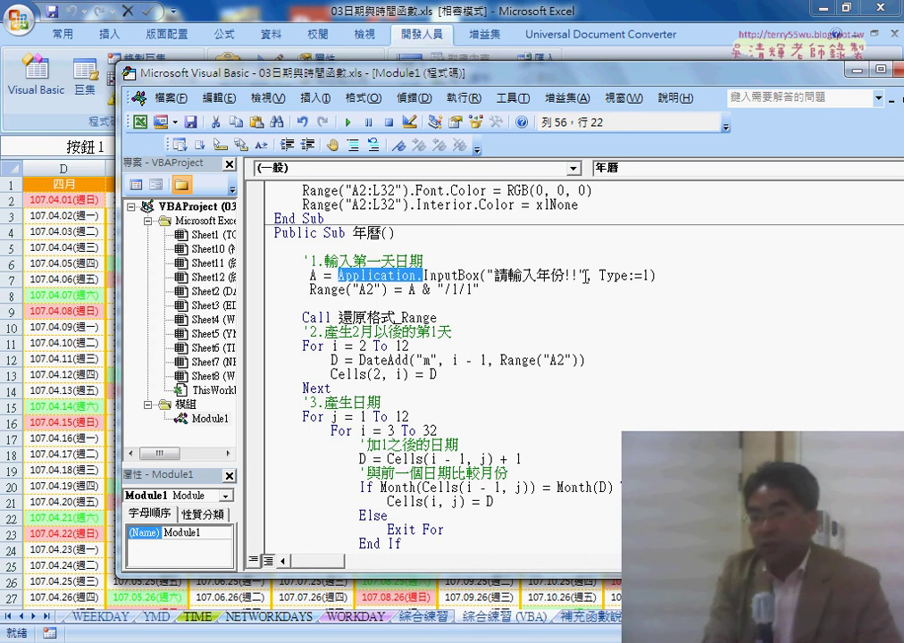
{"action": "left_click_drag", "start_coordinate": [585, 277], "coordinate": [649, 276]}
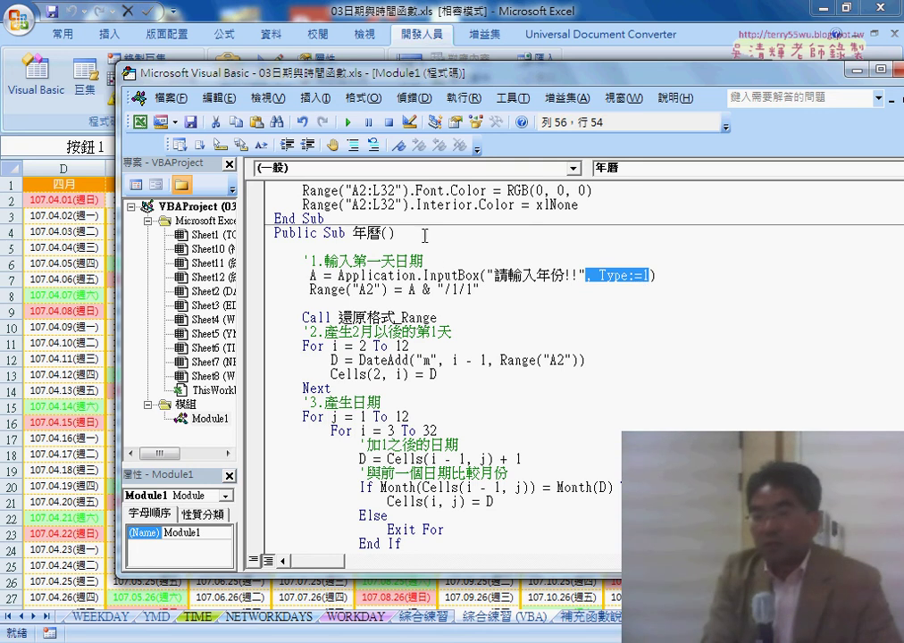
{"action": "double_click", "coordinate": [427, 274]}
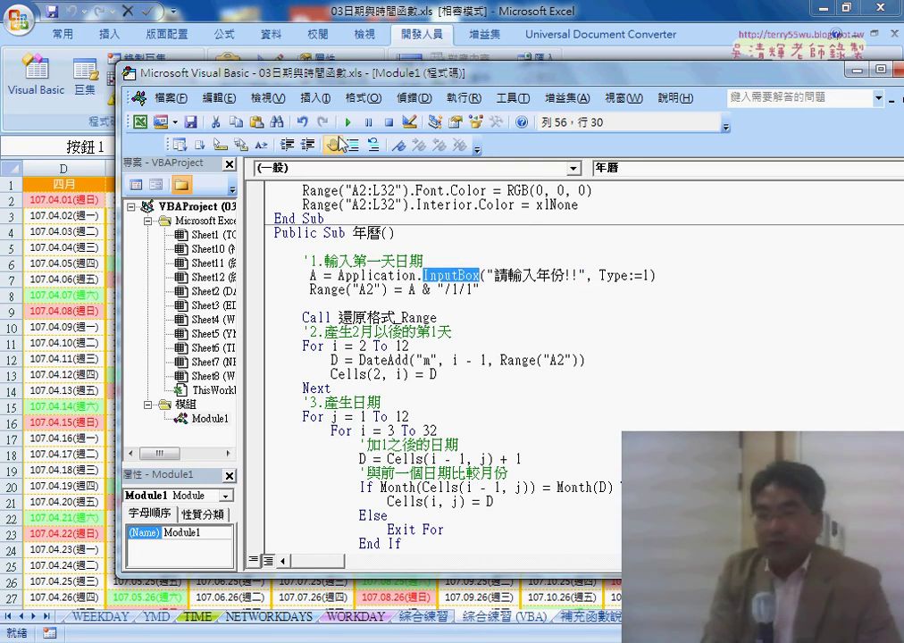
{"action": "key", "text": "F5"}
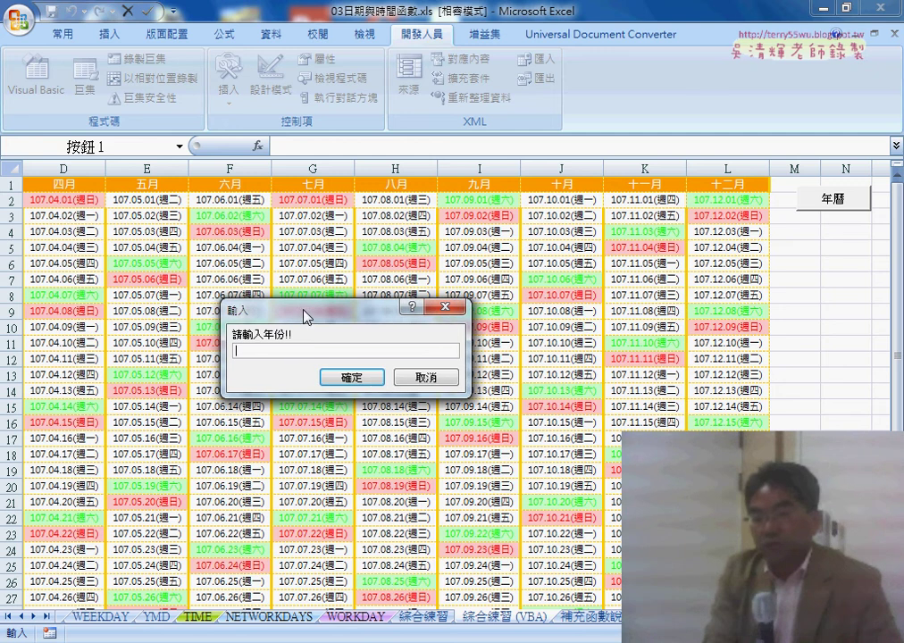
Step: Enter AAA to trigger the invalid-number warning, dismiss it, then enter year 2017
{"action": "left_click_drag", "start_coordinate": [307, 310], "coordinate": [356, 310]}
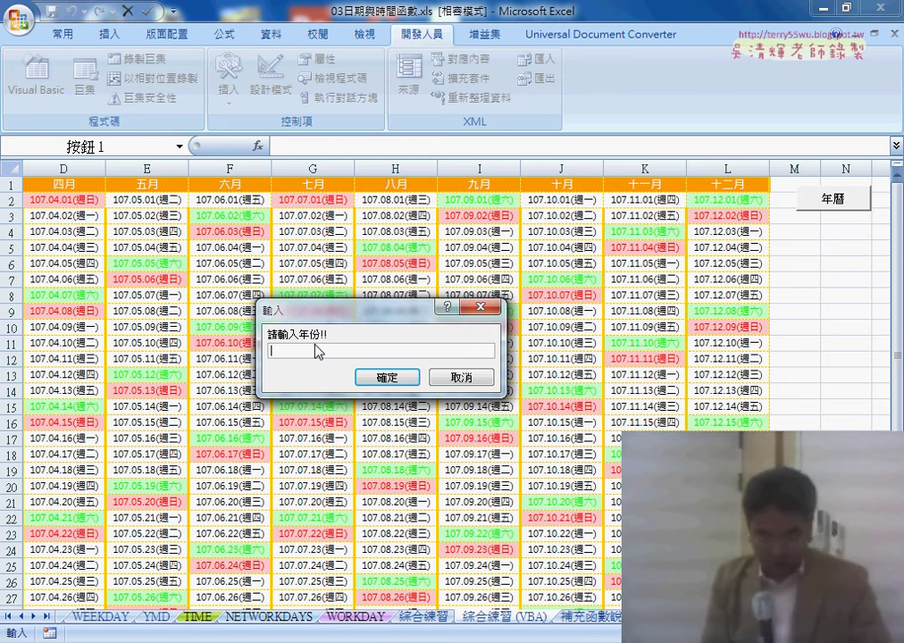
{"action": "type", "text": "2017"}
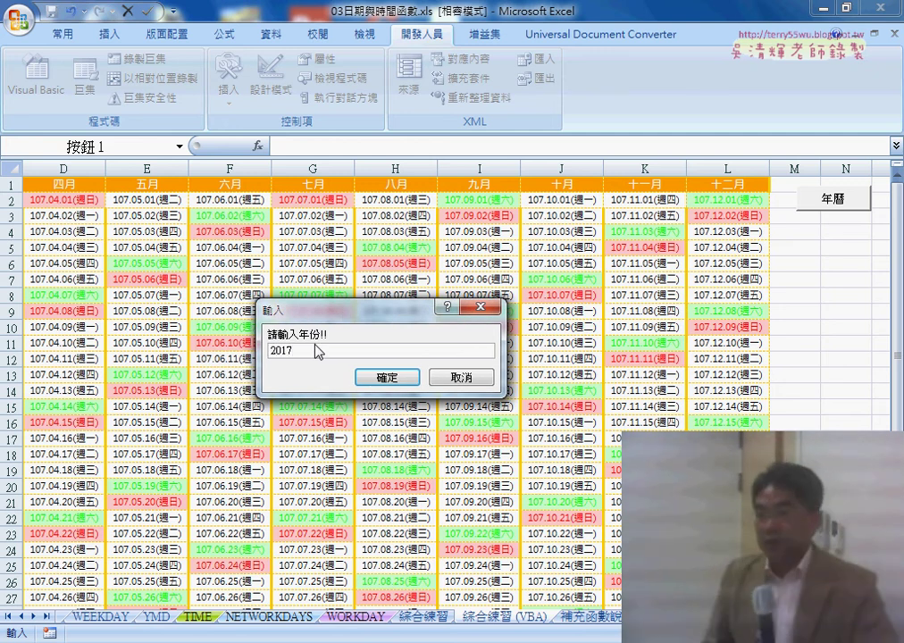
{"action": "key", "text": "BackSpace"}
{"action": "key", "text": "BackSpace"}
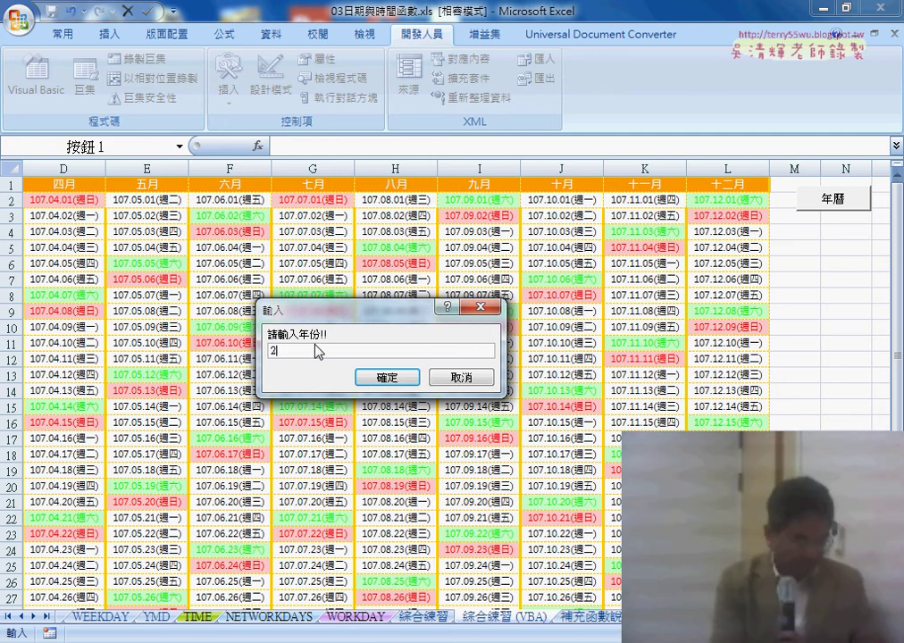
{"action": "key", "text": "BackSpace"}
{"action": "key", "text": "BackSpace"}
{"action": "type", "text": "AAA"}
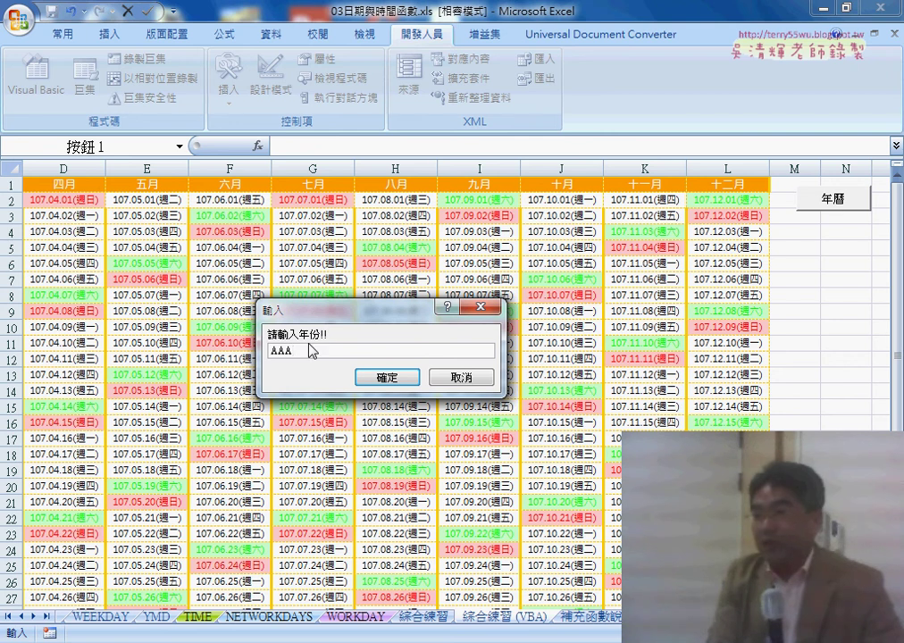
{"action": "left_click", "coordinate": [401, 376]}
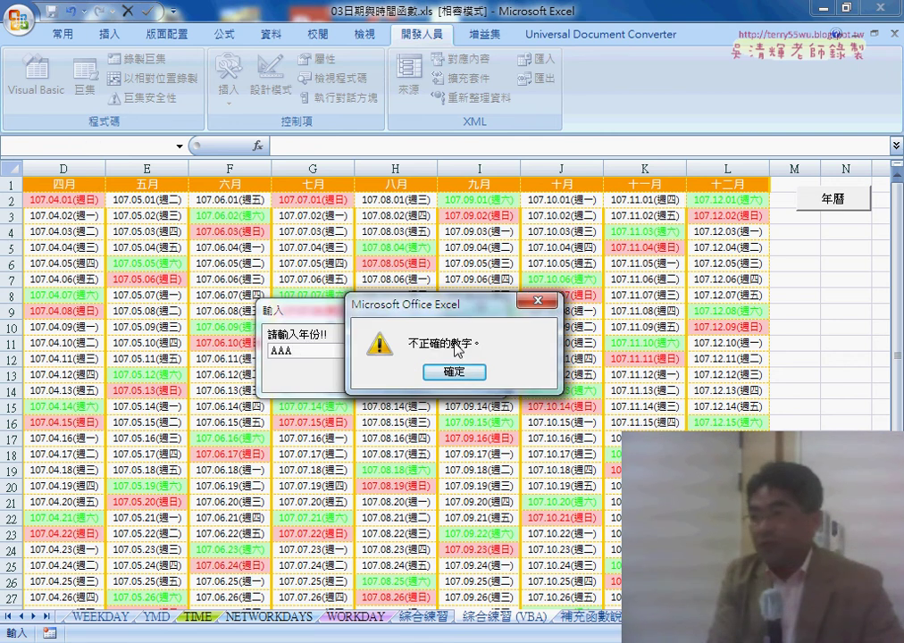
{"action": "left_click", "coordinate": [452, 370]}
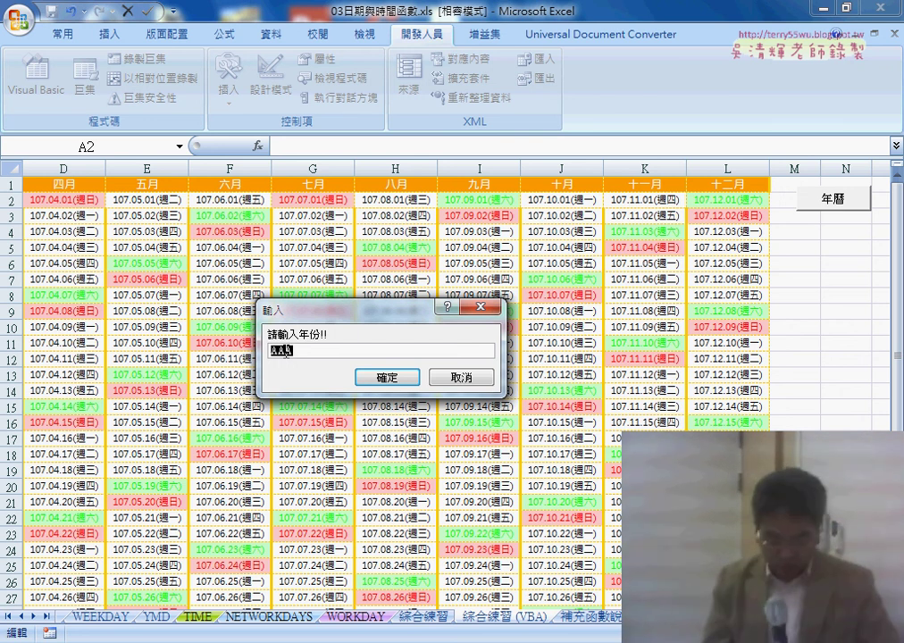
{"action": "type", "text": "2017"}
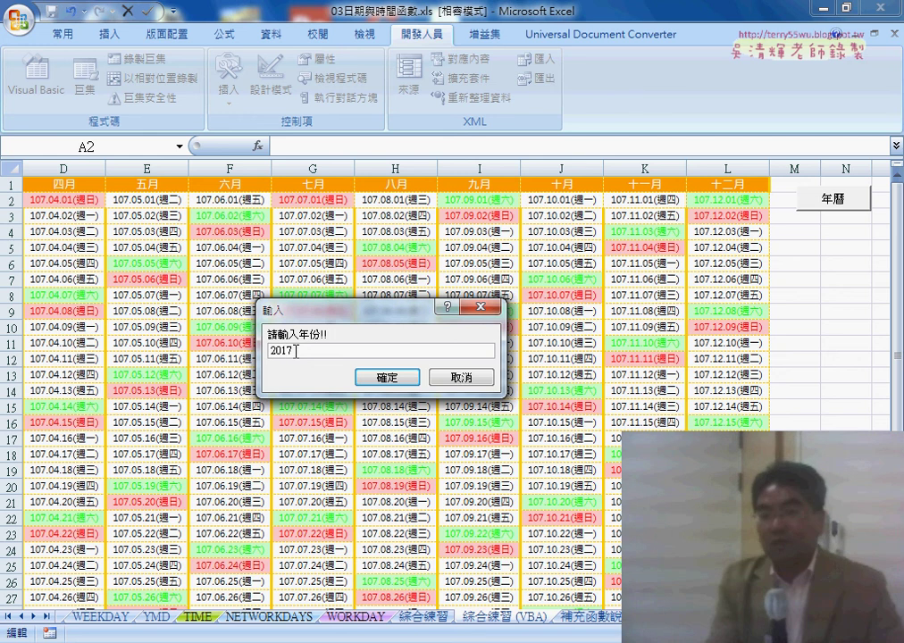
{"action": "left_click", "coordinate": [400, 378]}
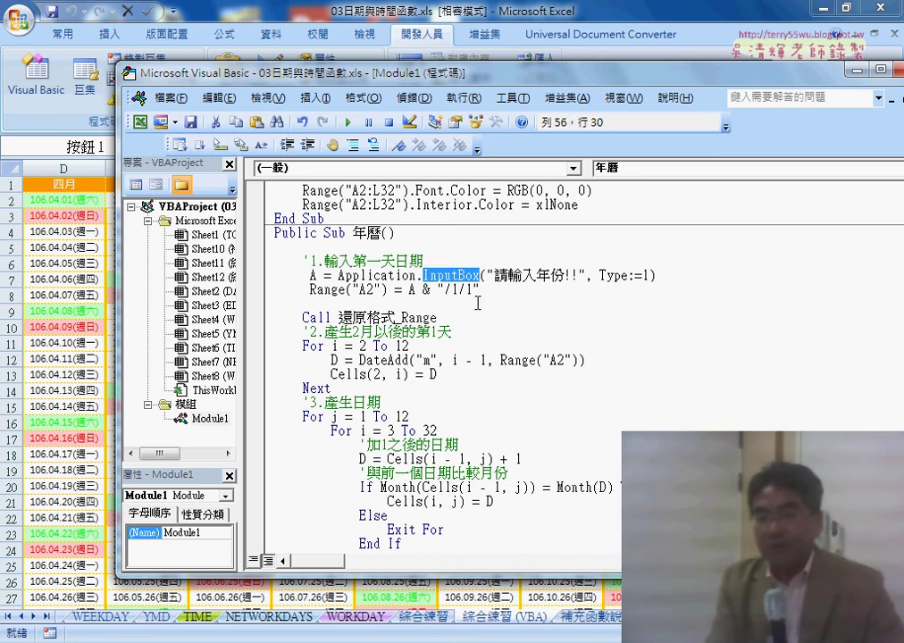
Step: Explain the line that writes the year variable A joined with "/1/1" into Range("A2")
{"action": "left_click", "coordinate": [509, 297]}
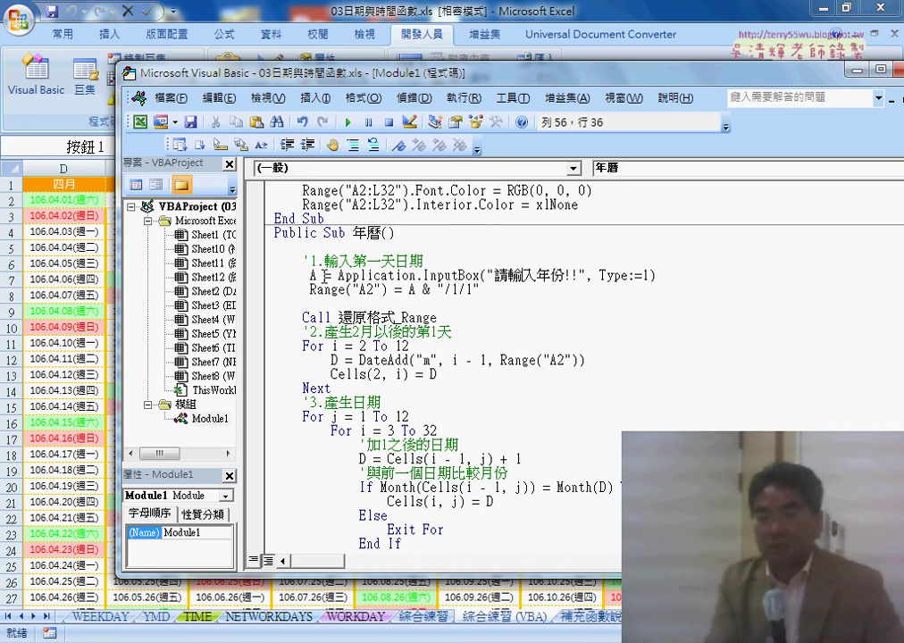
{"action": "double_click", "coordinate": [315, 276]}
{"action": "left_click", "coordinate": [408, 290]}
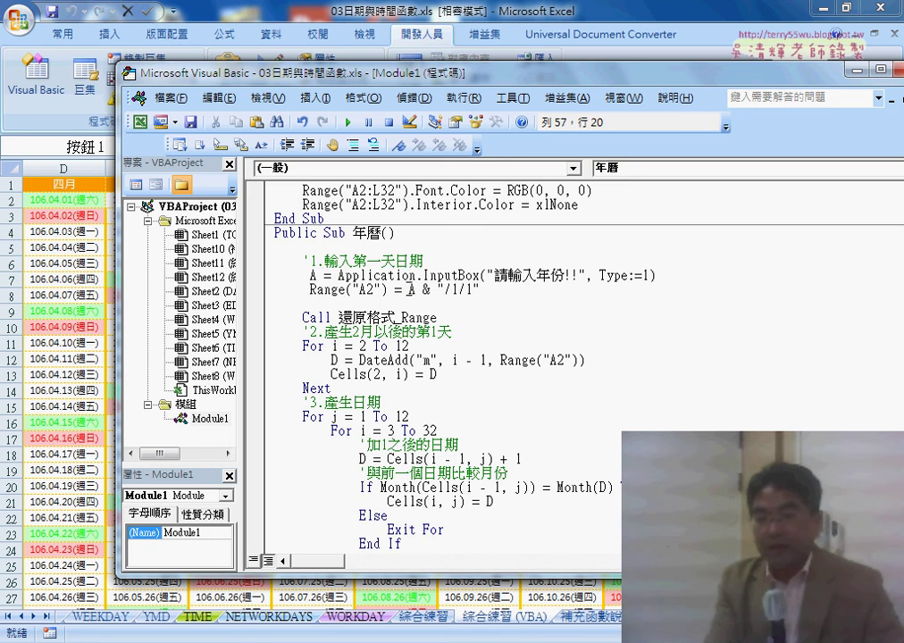
{"action": "left_click_drag", "start_coordinate": [438, 290], "coordinate": [489, 290]}
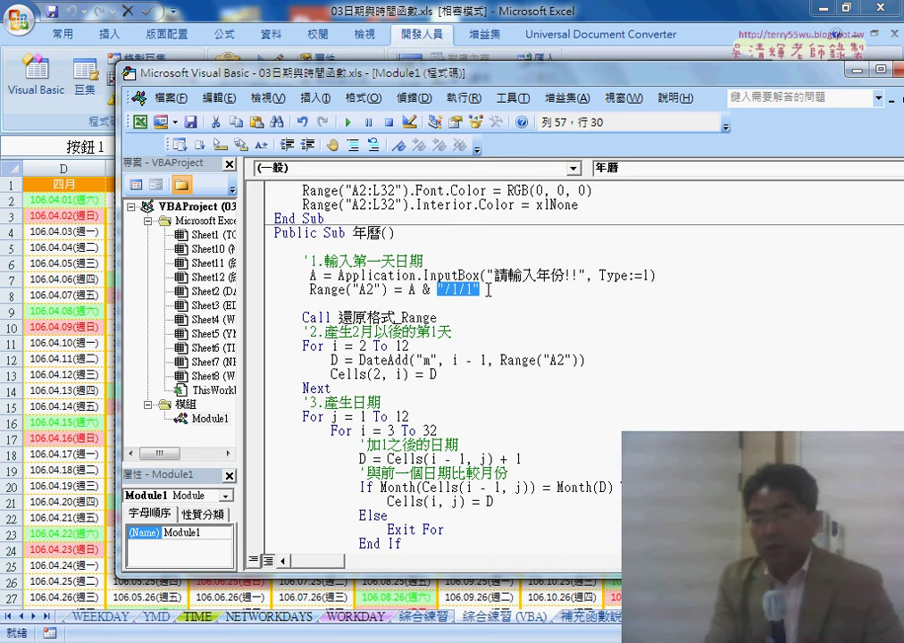
{"action": "left_click_drag", "start_coordinate": [393, 290], "coordinate": [317, 291]}
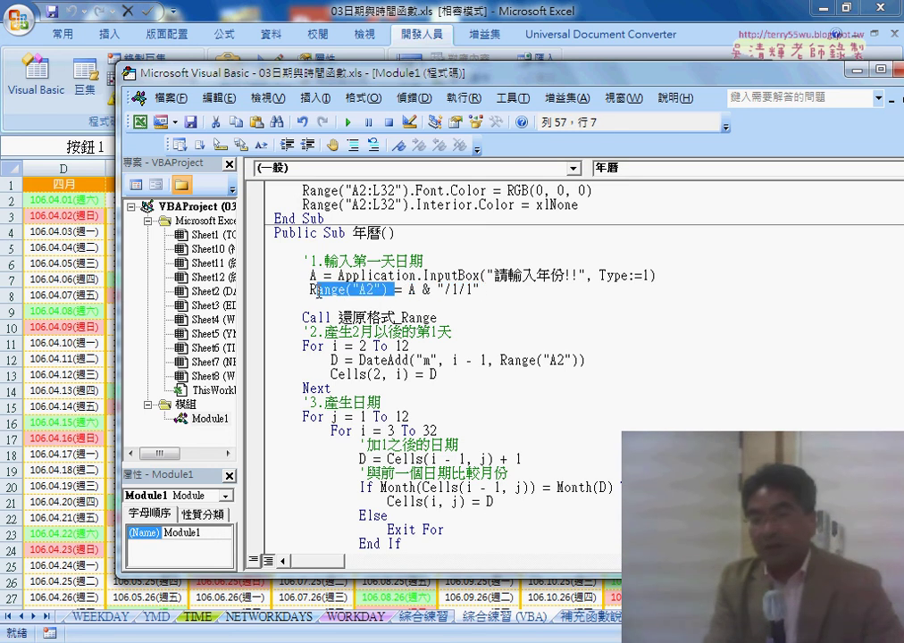
{"action": "left_click_drag", "start_coordinate": [481, 290], "coordinate": [409, 291]}
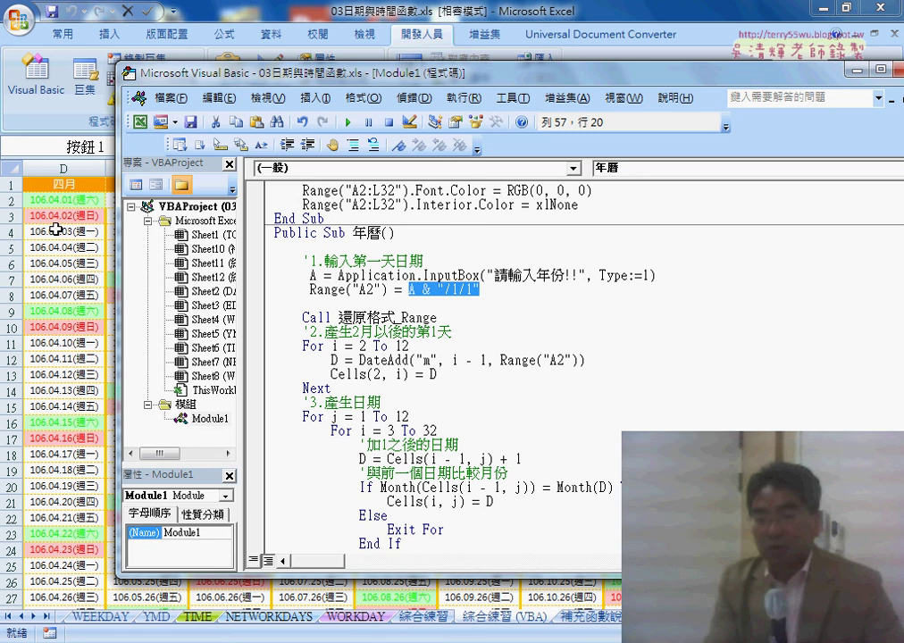
Step: Check the sheet, then lower the code window to show the date-generating loops
{"action": "key", "text": "alt+F11"}
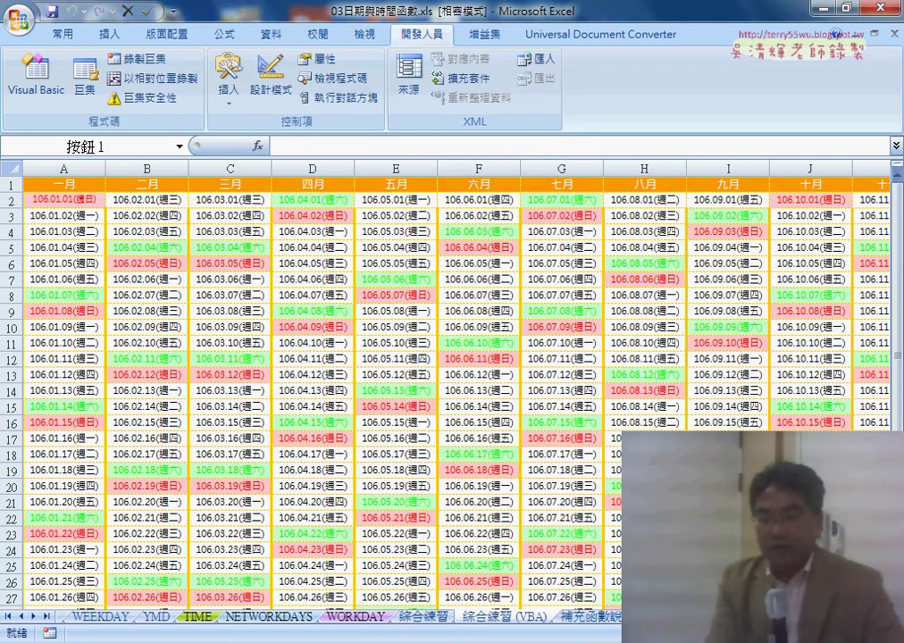
{"action": "key", "text": "alt+Tab"}
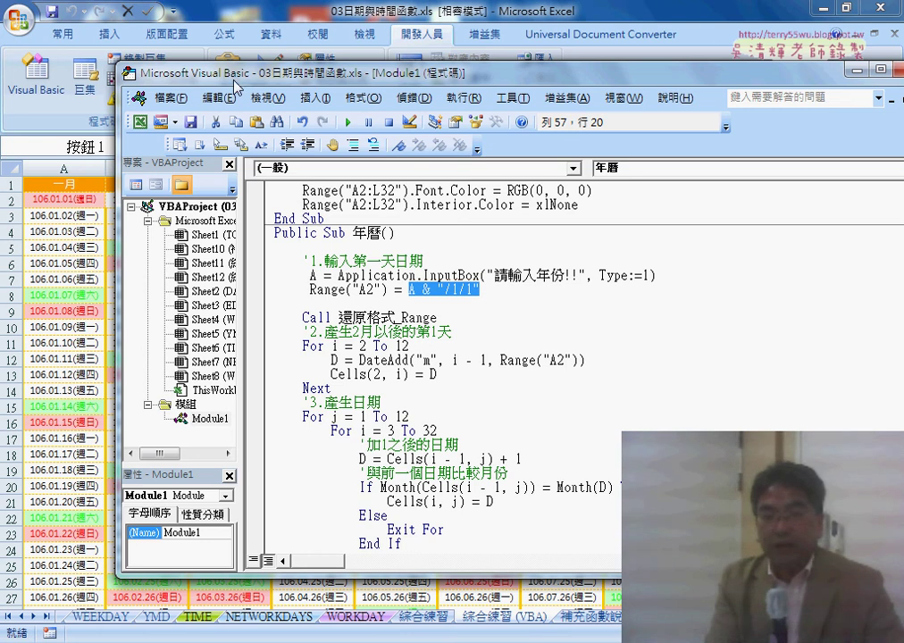
{"action": "left_click_drag", "start_coordinate": [174, 75], "coordinate": [129, 232]}
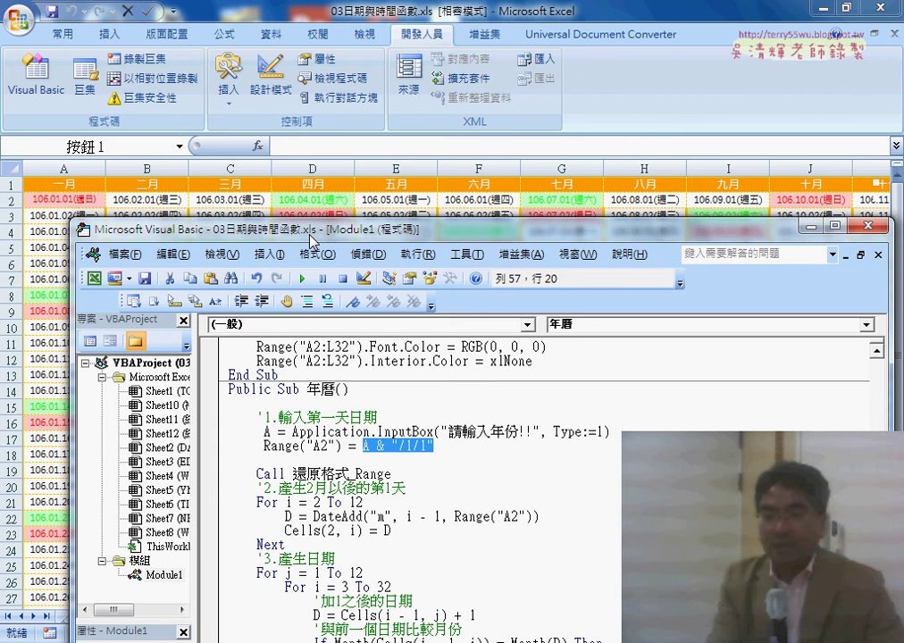
{"action": "scroll", "coordinate": [371, 418], "scroll_direction": "down", "scroll_amount": 2}
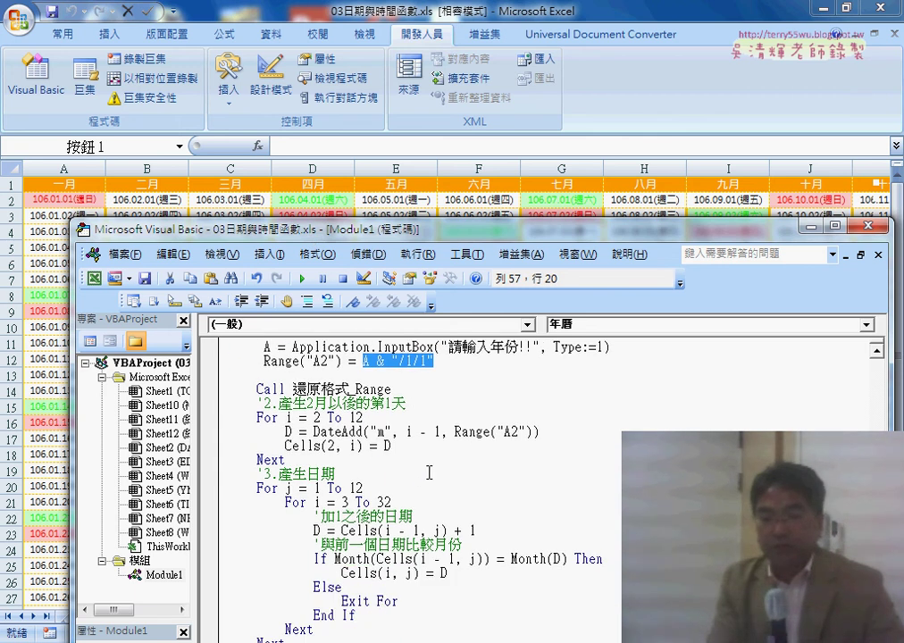
{"action": "scroll", "coordinate": [374, 423], "scroll_direction": "down", "scroll_amount": 1}
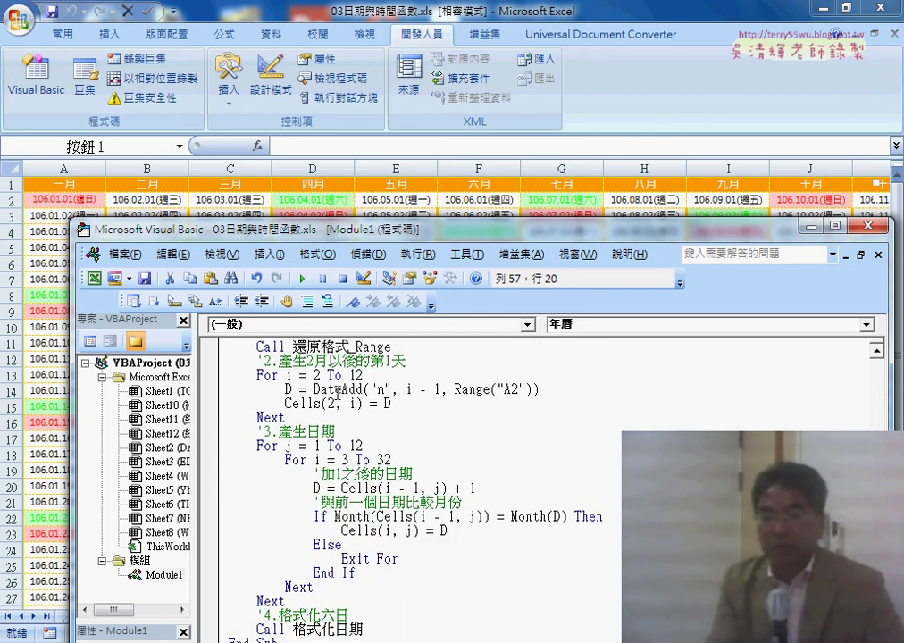
{"action": "left_click_drag", "start_coordinate": [314, 390], "coordinate": [362, 391]}
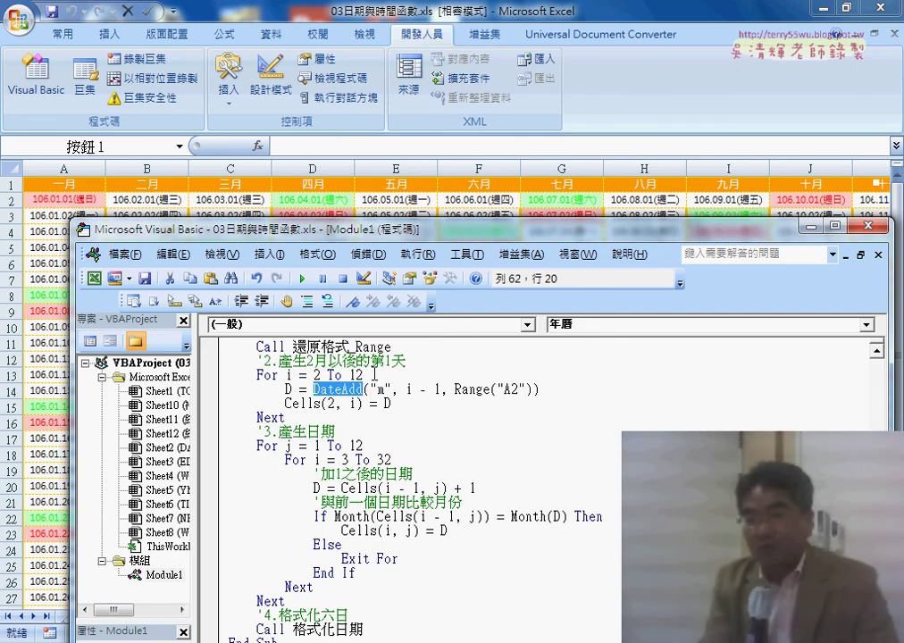
{"action": "left_click_drag", "start_coordinate": [369, 390], "coordinate": [536, 392]}
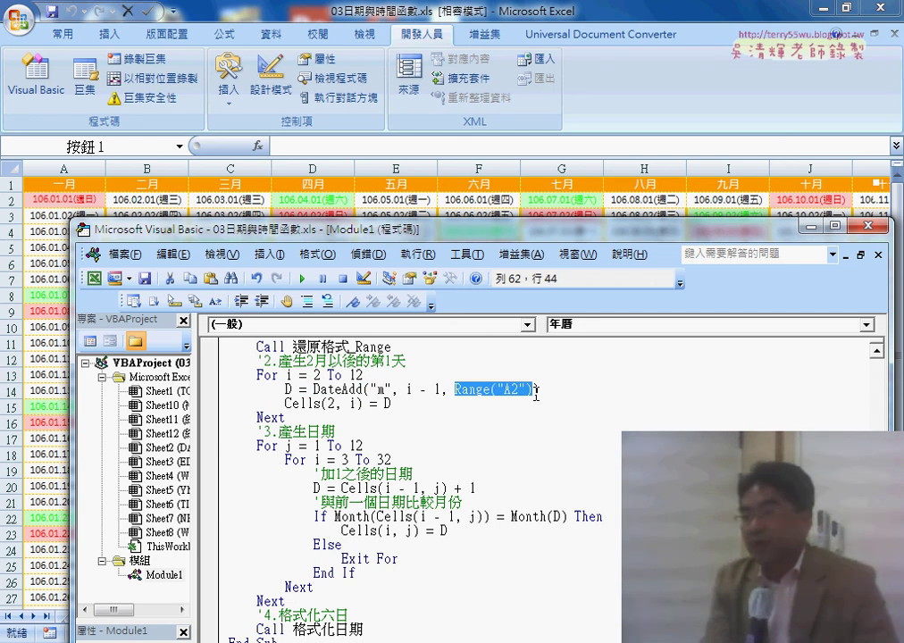
{"action": "left_click", "coordinate": [335, 389]}
{"action": "left_click_drag", "start_coordinate": [369, 391], "coordinate": [390, 389]}
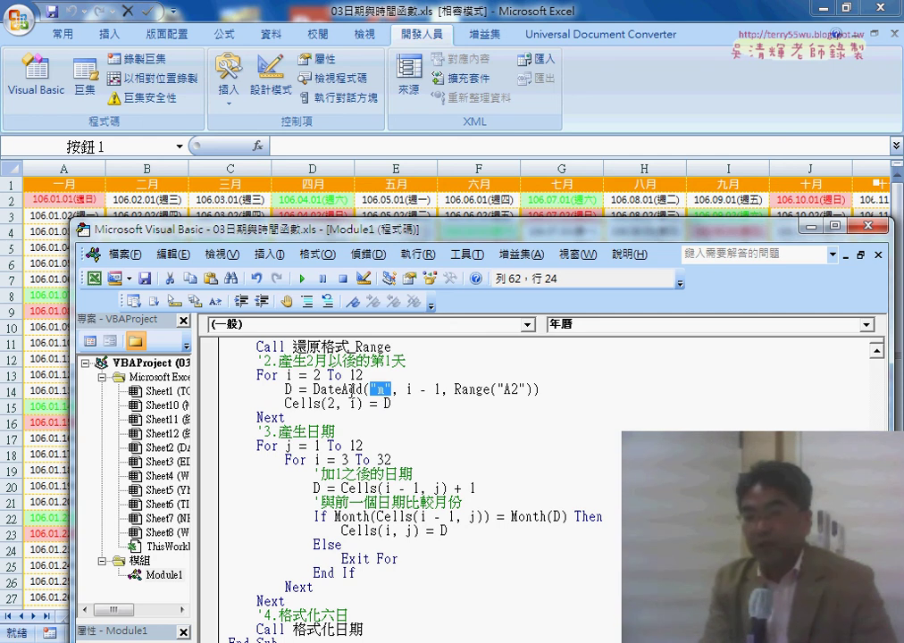
{"action": "left_click", "coordinate": [342, 386]}
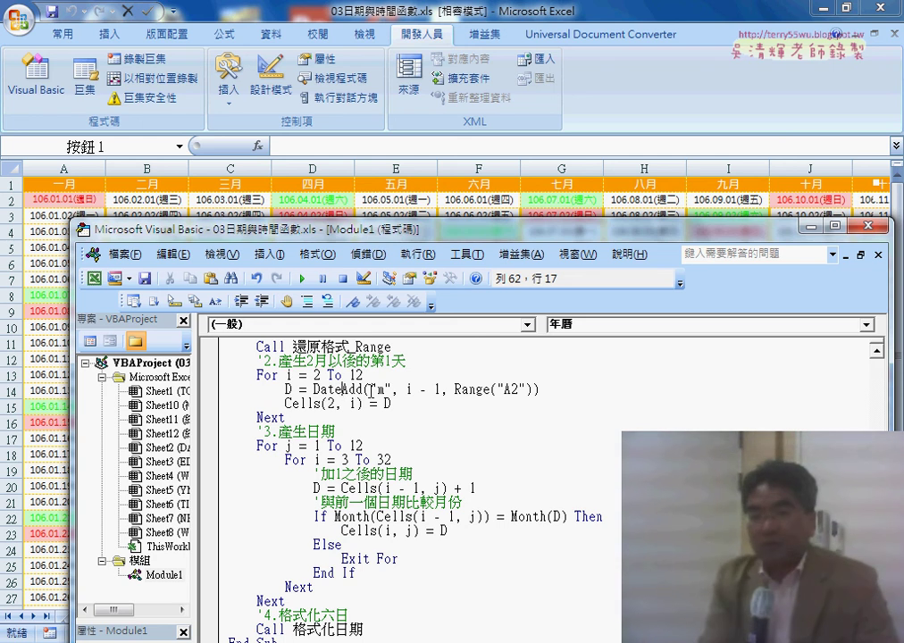
{"action": "double_click", "coordinate": [316, 375]}
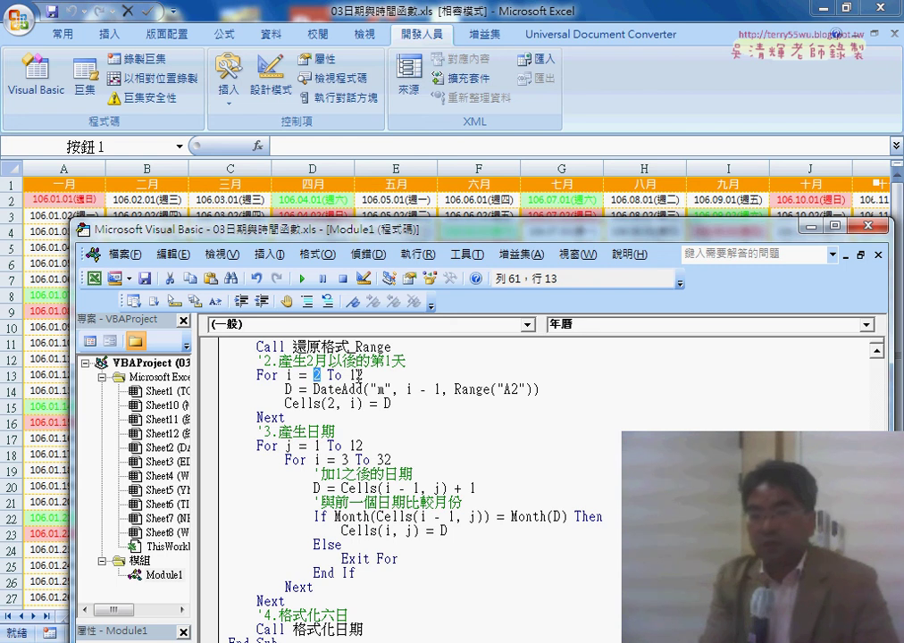
{"action": "double_click", "coordinate": [357, 375]}
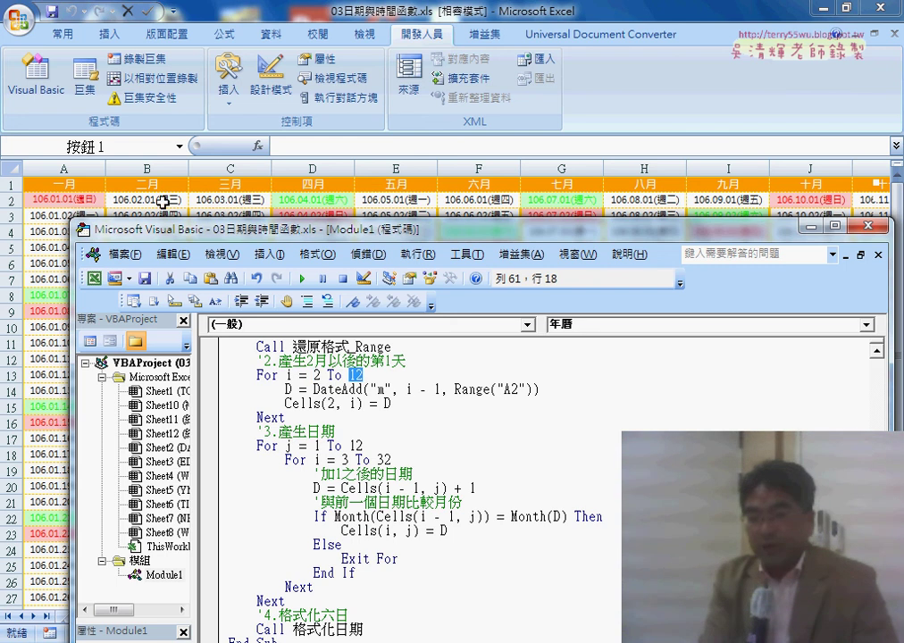
{"action": "left_click_drag", "start_coordinate": [407, 390], "coordinate": [534, 389]}
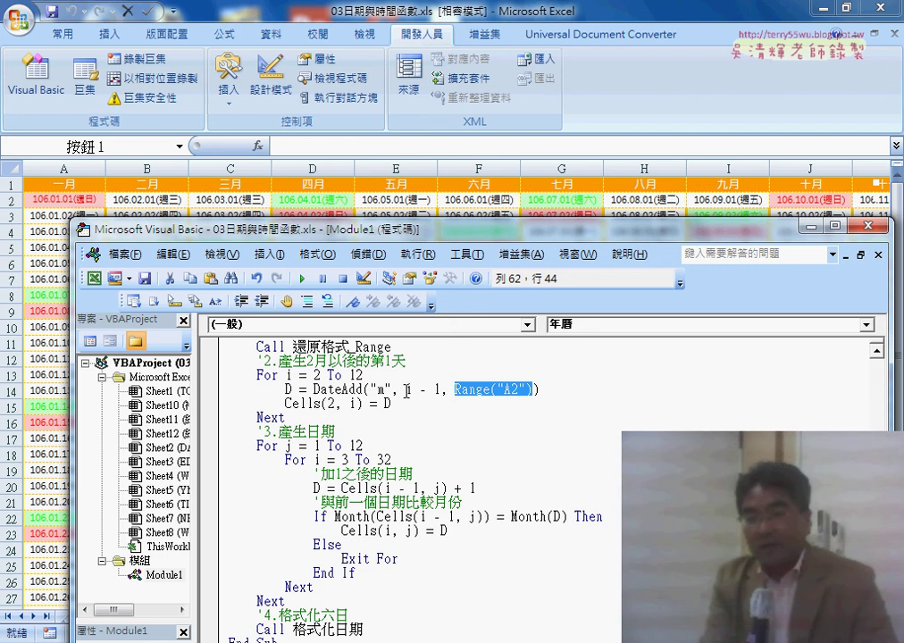
{"action": "left_click_drag", "start_coordinate": [406, 391], "coordinate": [444, 390]}
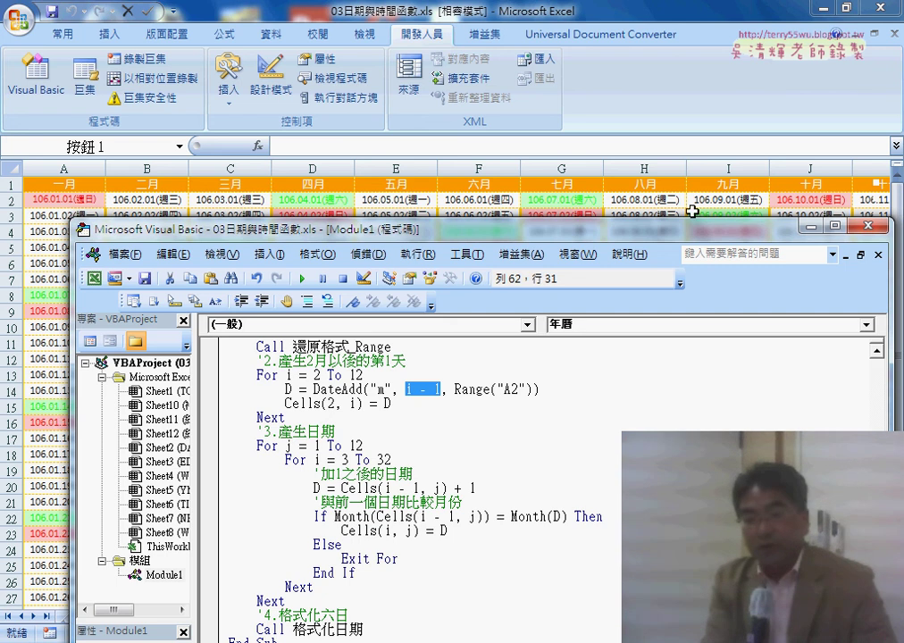
{"action": "left_click_drag", "start_coordinate": [329, 417], "coordinate": [229, 376]}
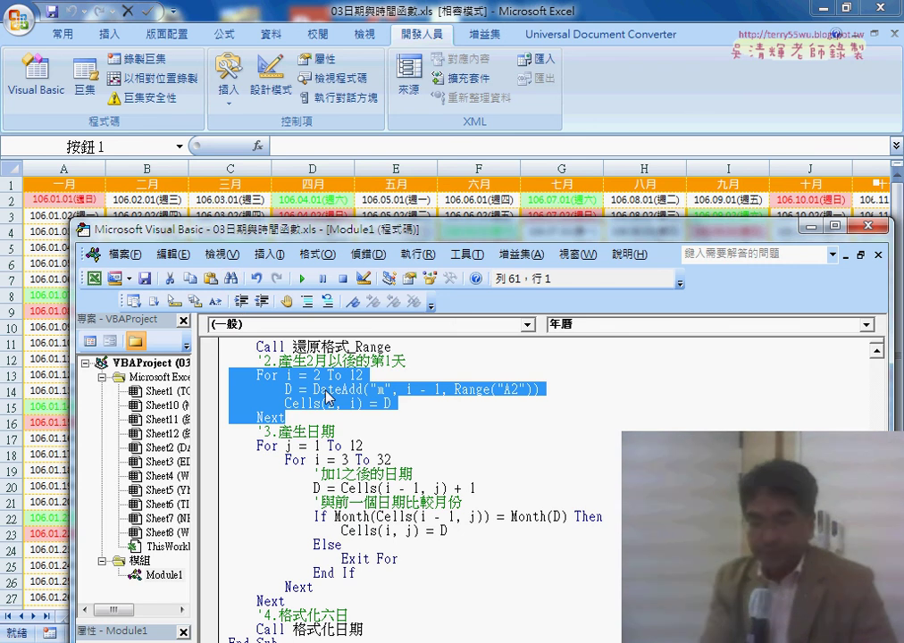
{"action": "scroll", "coordinate": [388, 497], "scroll_direction": "down", "scroll_amount": 1}
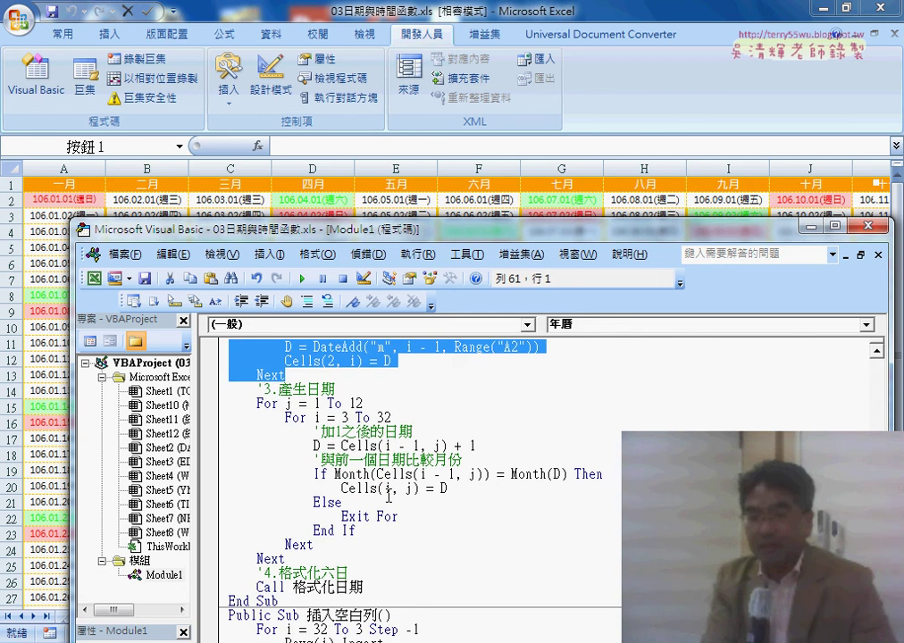
{"action": "left_click_drag", "start_coordinate": [287, 405], "coordinate": [361, 403]}
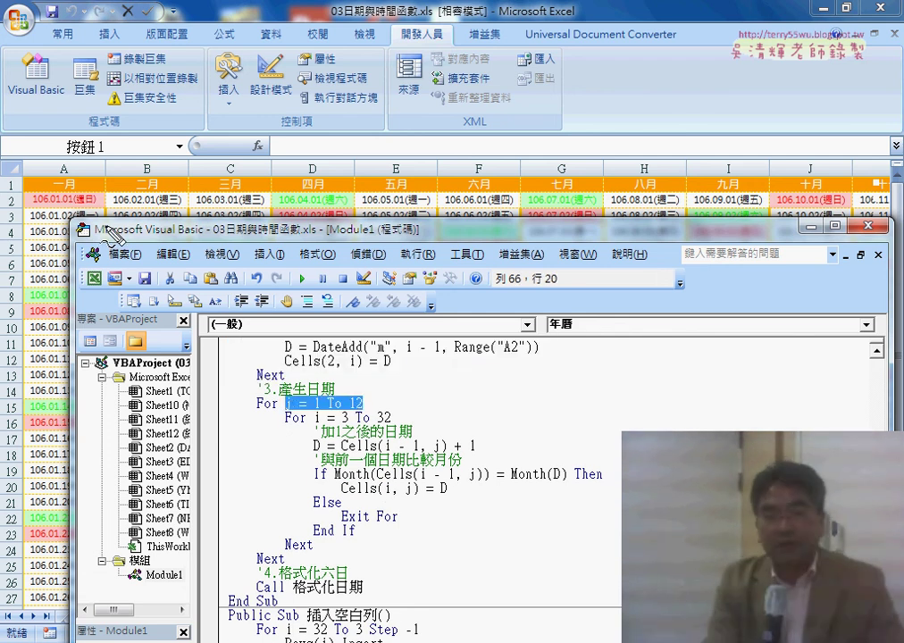
{"action": "left_click_drag", "start_coordinate": [57, 234], "coordinate": [54, 293]}
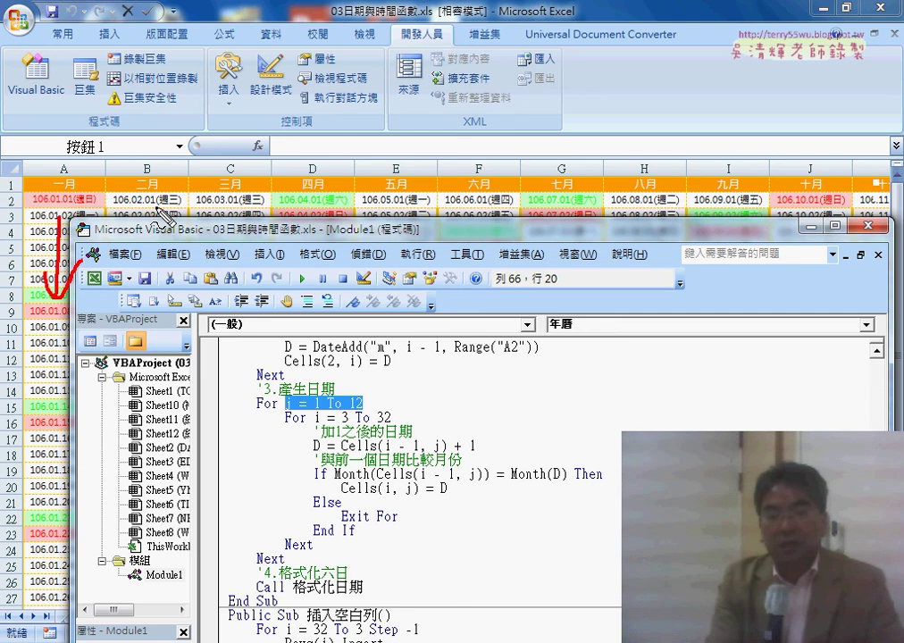
{"action": "left_click_drag", "start_coordinate": [153, 206], "coordinate": [145, 275]}
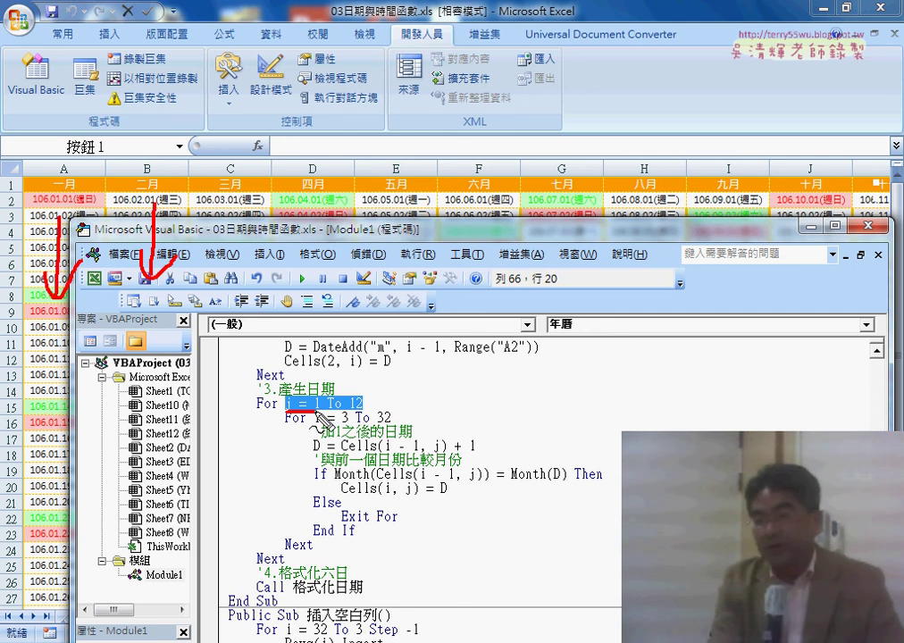
{"action": "left_click_drag", "start_coordinate": [313, 427], "coordinate": [347, 427]}
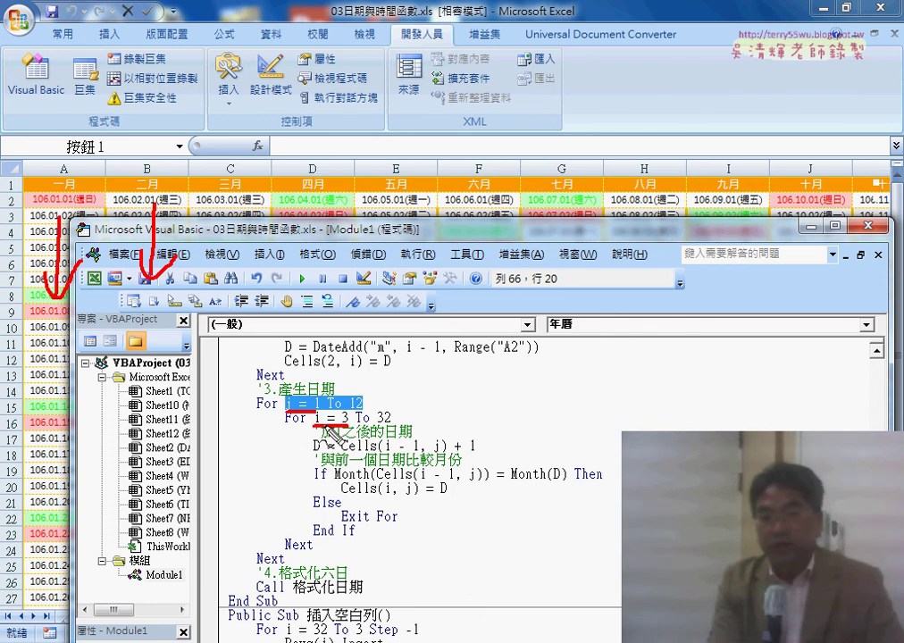
{"action": "mouse_move", "coordinate": [57, 202]}
{"action": "left_mouse_down"}
{"action": "mouse_move", "coordinate": [202, 203]}
{"action": "mouse_move", "coordinate": [190, 208]}
{"action": "left_mouse_up"}
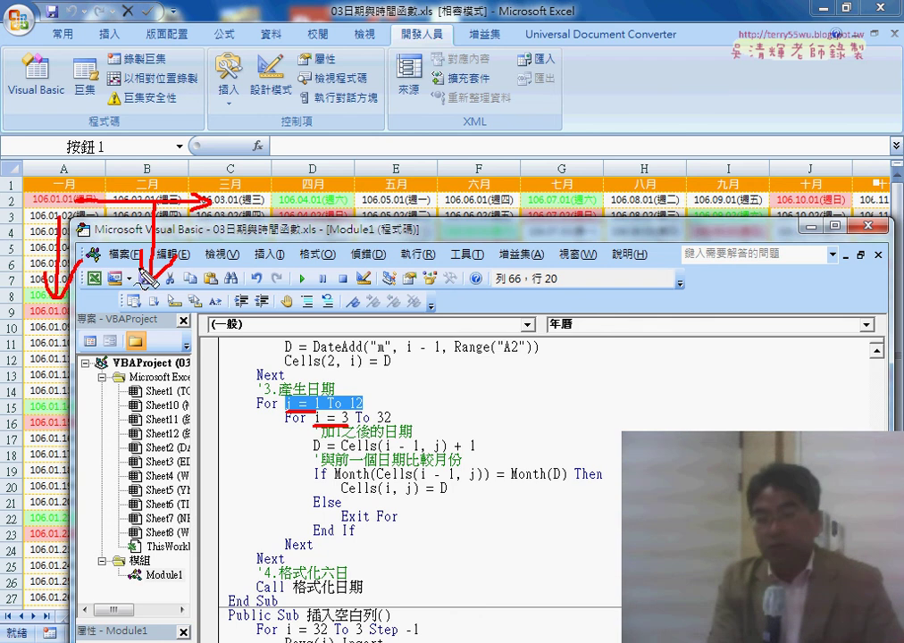
{"action": "left_click_drag", "start_coordinate": [298, 414], "coordinate": [360, 412]}
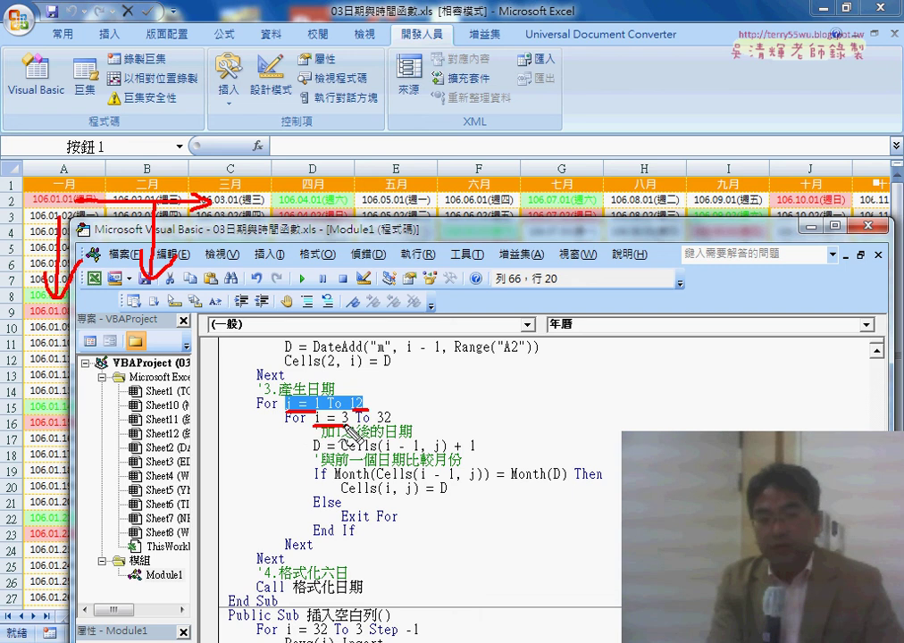
{"action": "left_click_drag", "start_coordinate": [17, 208], "coordinate": [15, 209]}
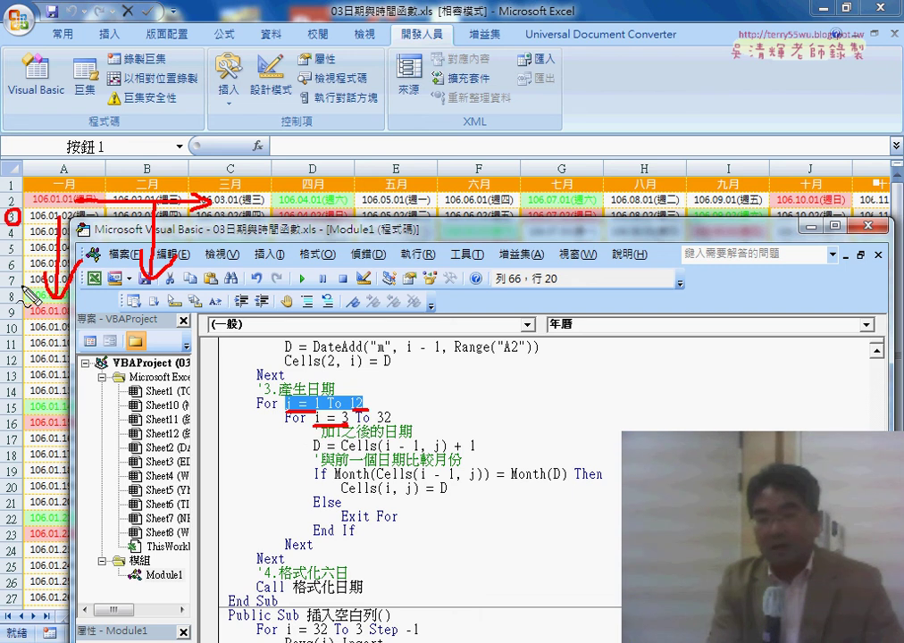
{"action": "left_click_drag", "start_coordinate": [379, 425], "coordinate": [394, 424]}
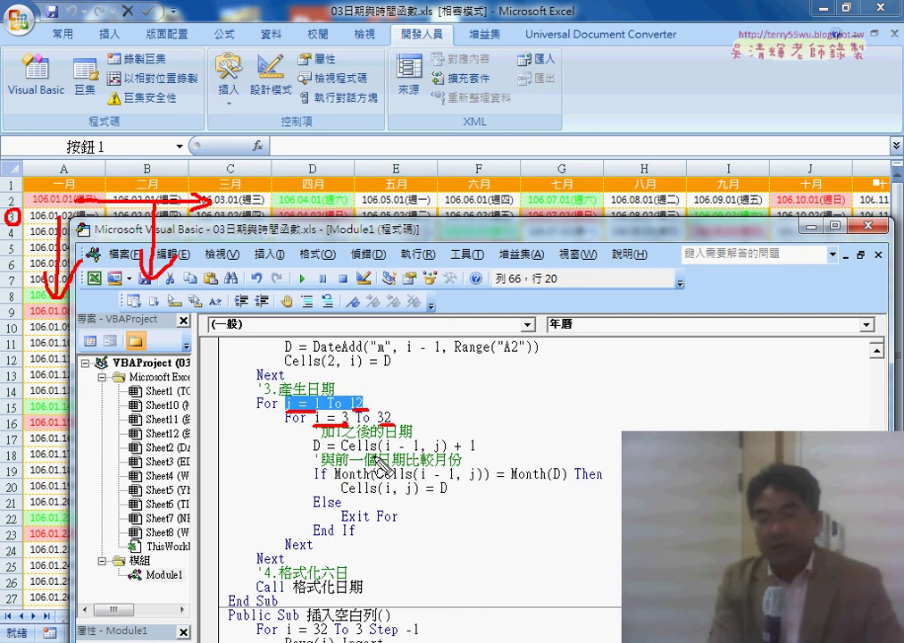
{"action": "left_click_drag", "start_coordinate": [351, 452], "coordinate": [478, 451]}
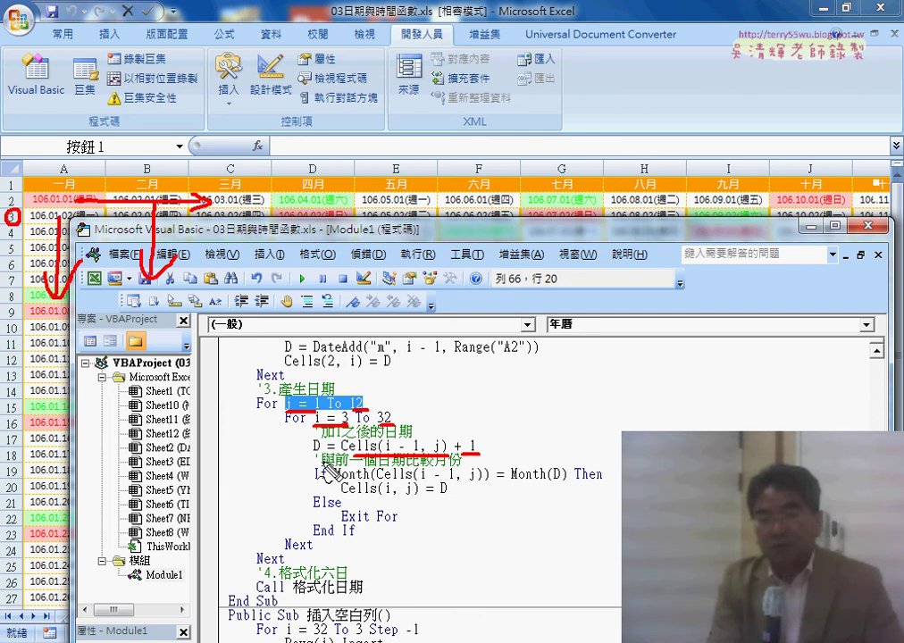
{"action": "left_click_drag", "start_coordinate": [317, 436], "coordinate": [306, 454]}
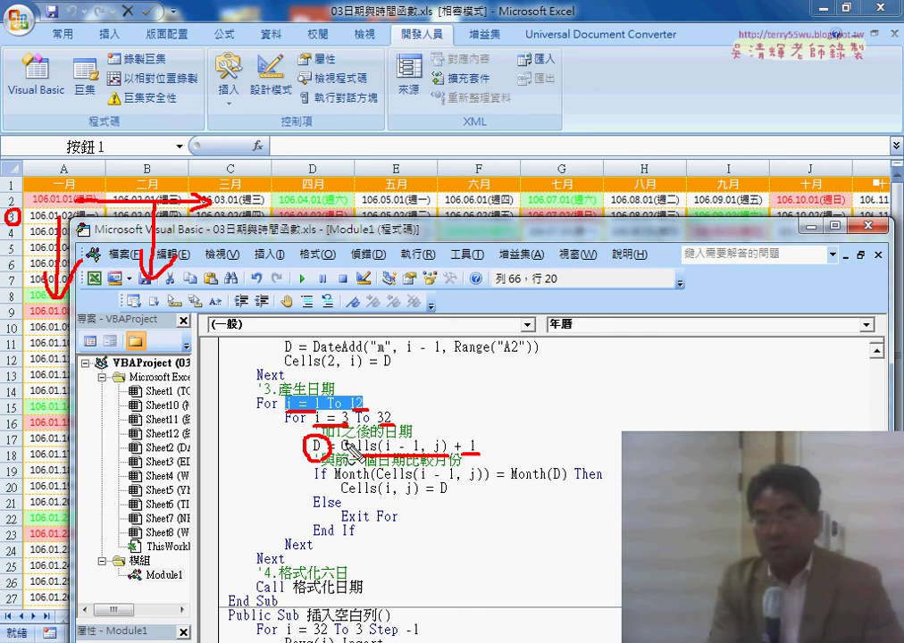
{"action": "left_click_drag", "start_coordinate": [336, 482], "coordinate": [605, 481]}
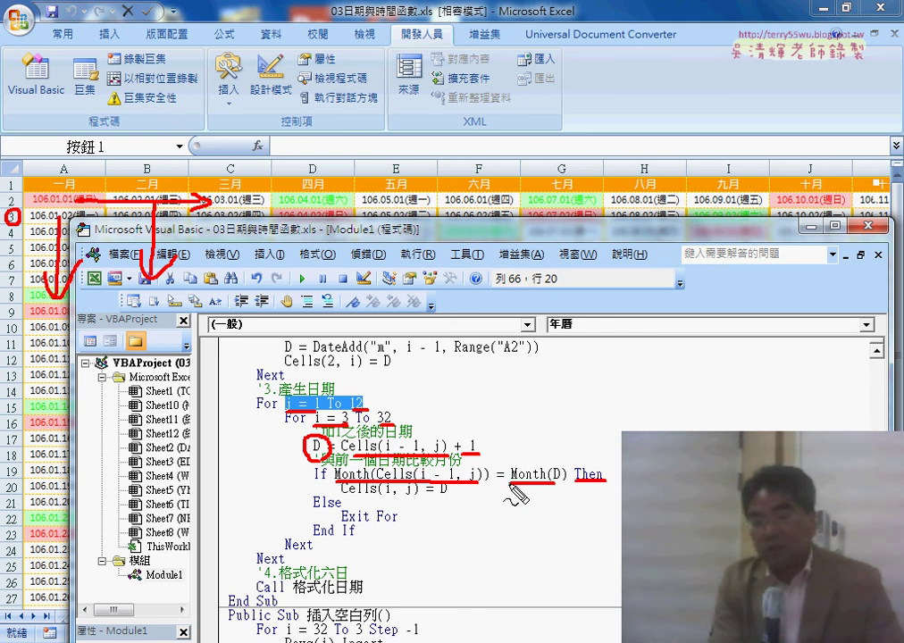
{"action": "left_click_drag", "start_coordinate": [509, 466], "coordinate": [506, 467]}
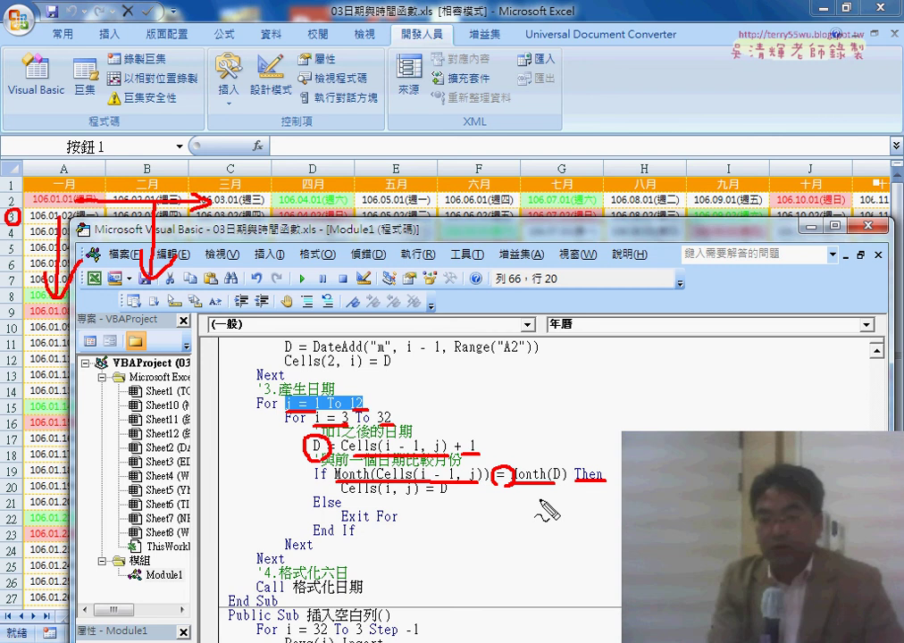
{"action": "left_click_drag", "start_coordinate": [437, 494], "coordinate": [450, 494]}
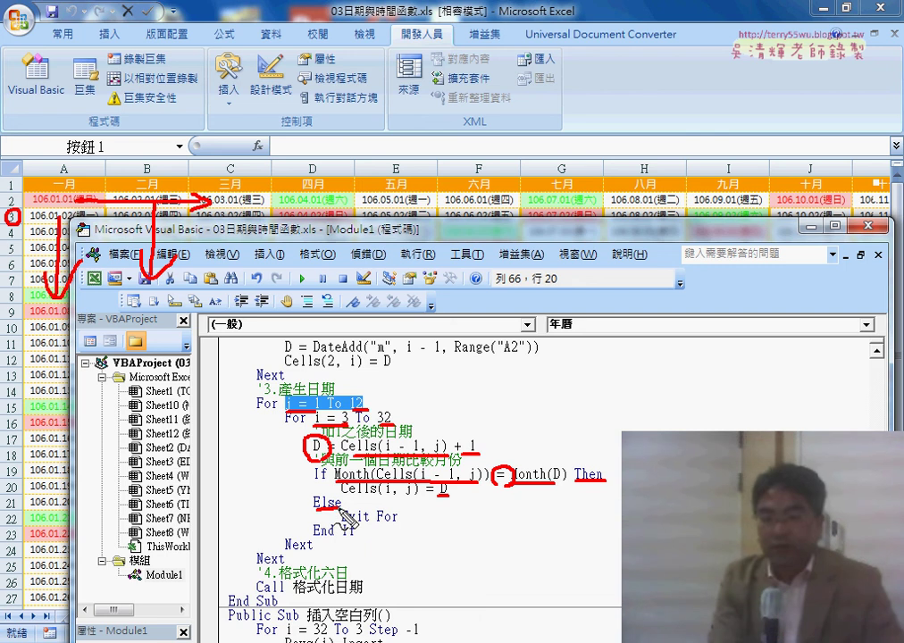
{"action": "left_click_drag", "start_coordinate": [342, 523], "coordinate": [398, 523]}
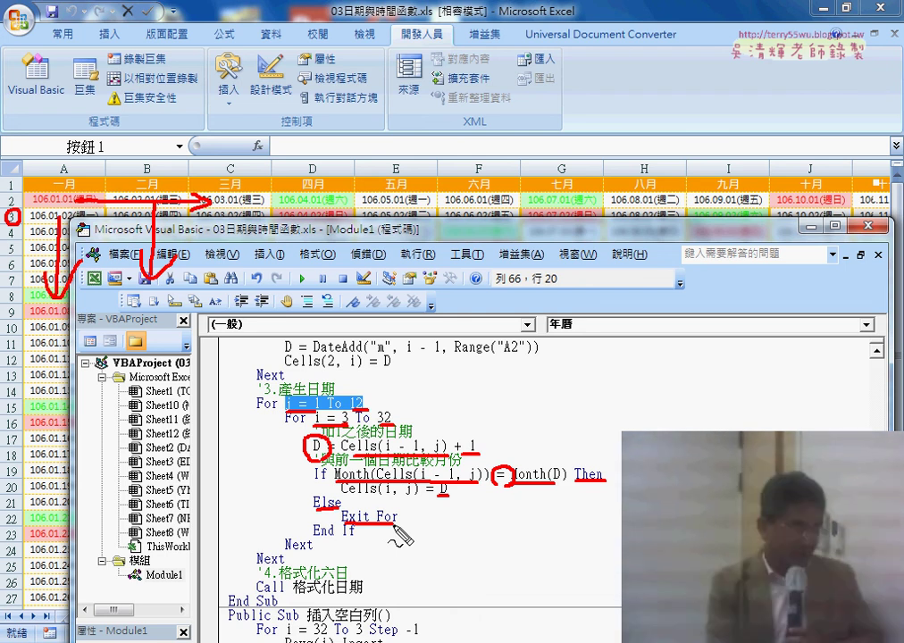
{"action": "key", "text": "Escape"}
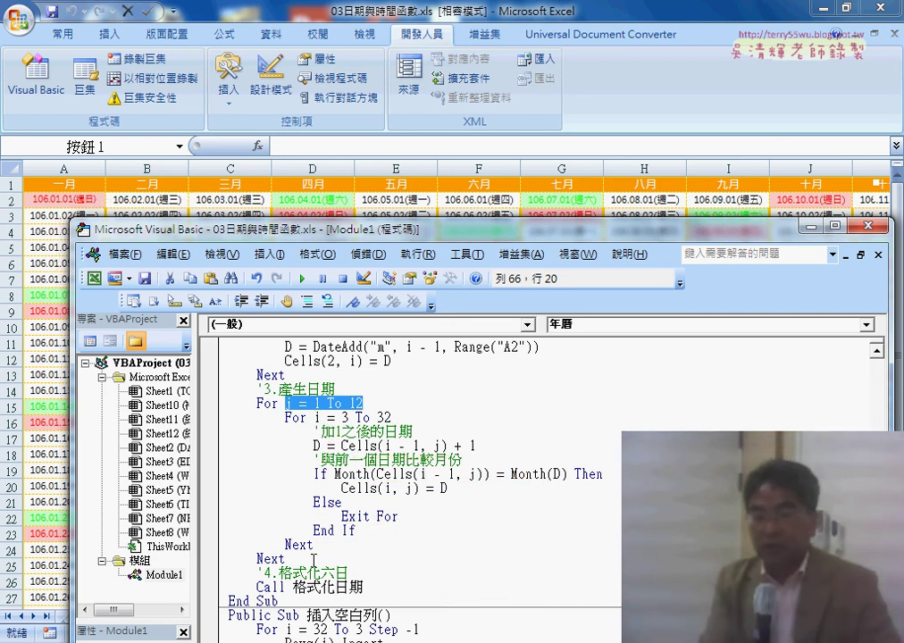
Step: Change the counter in 'For i = 1 To 12' to j, then return to the worksheet
{"action": "left_click_drag", "start_coordinate": [314, 562], "coordinate": [229, 404]}
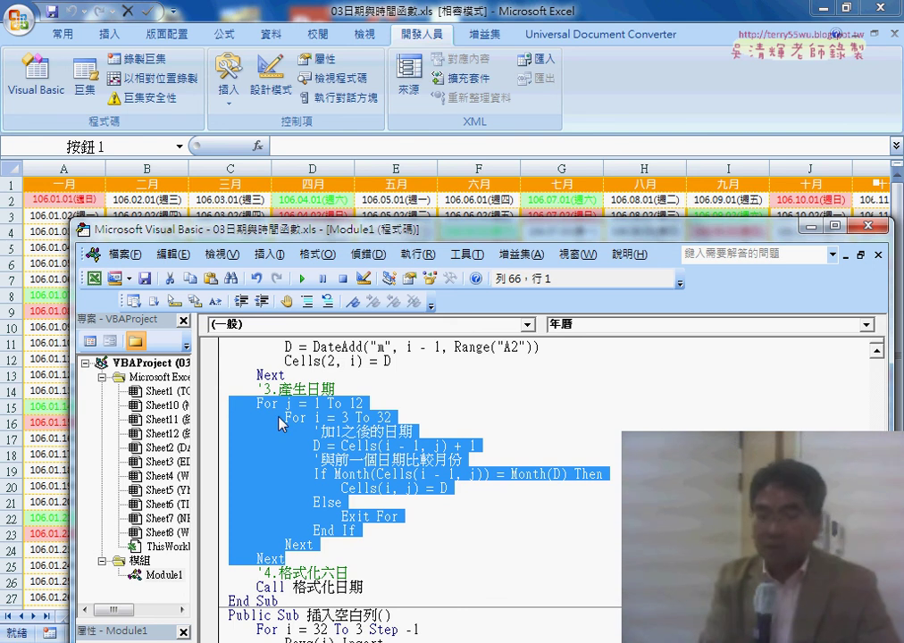
{"action": "left_click", "coordinate": [307, 390]}
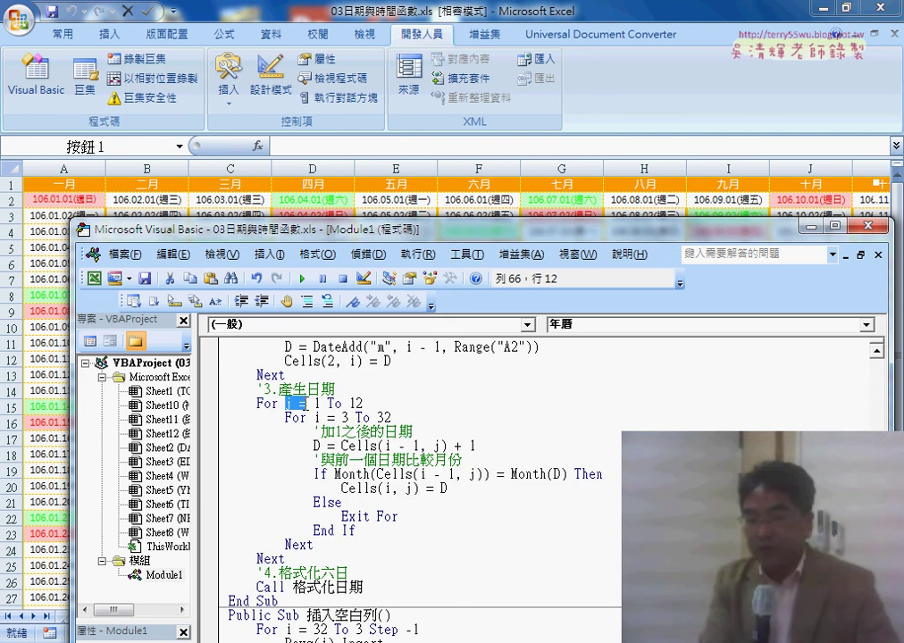
{"action": "type", "text": "j"}
{"action": "double_click", "coordinate": [314, 417]}
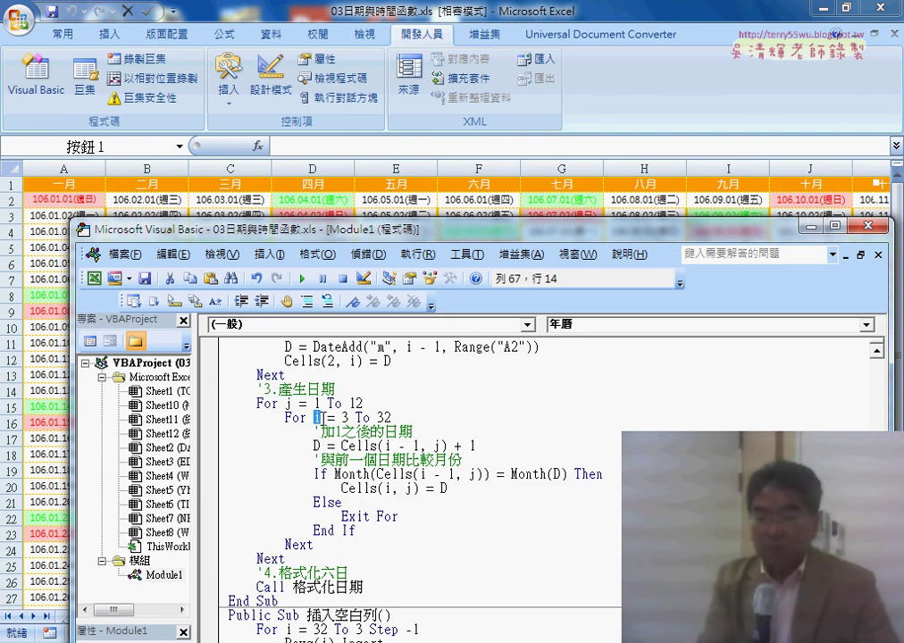
{"action": "left_click_drag", "start_coordinate": [364, 588], "coordinate": [259, 588]}
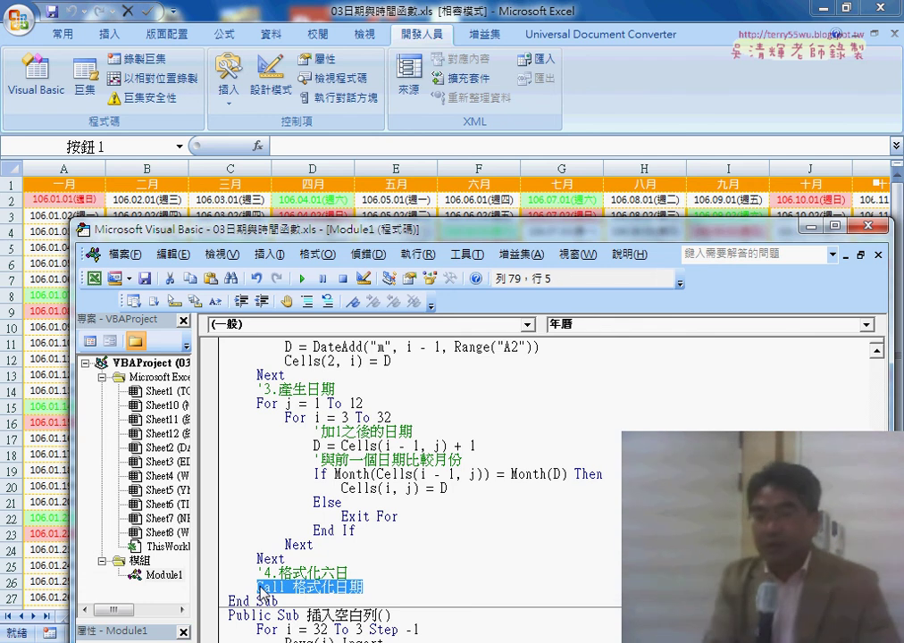
{"action": "key", "text": "alt+F11"}
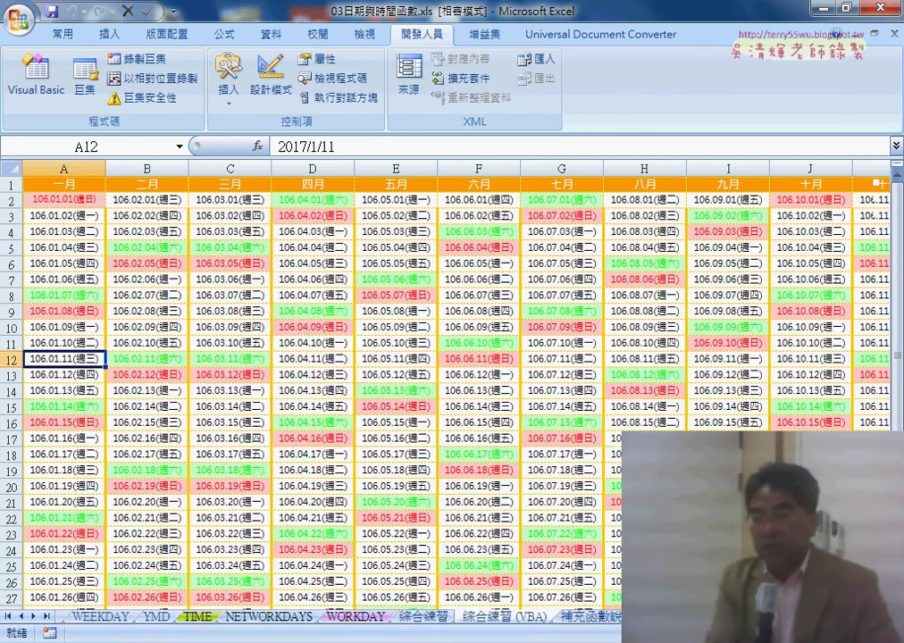
Step: Run 年曆 with year 2017, then go to the 綜合練習 sheet tab
{"action": "scroll", "coordinate": [447, 393], "scroll_direction": "right", "scroll_amount": 3}
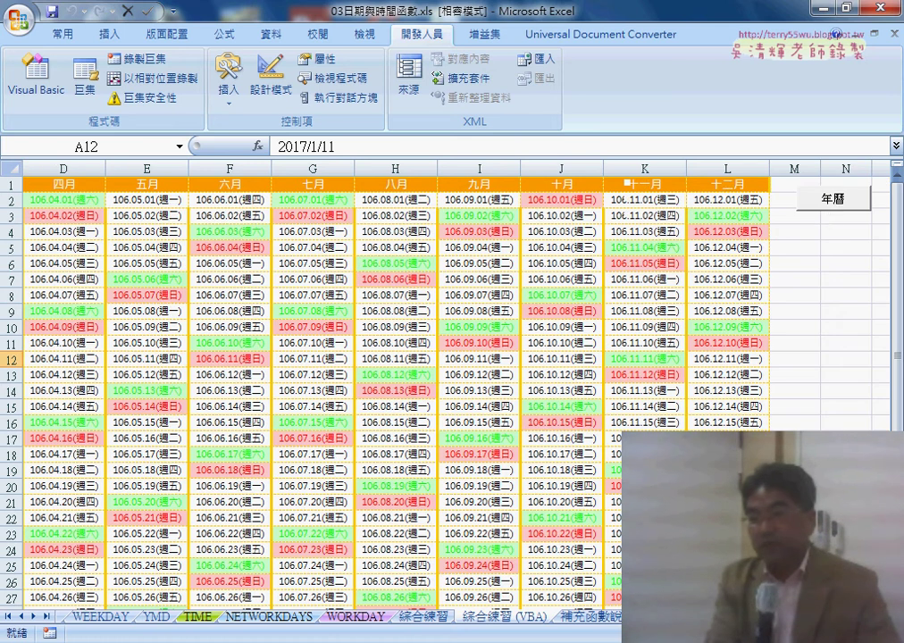
{"action": "left_click", "coordinate": [831, 211]}
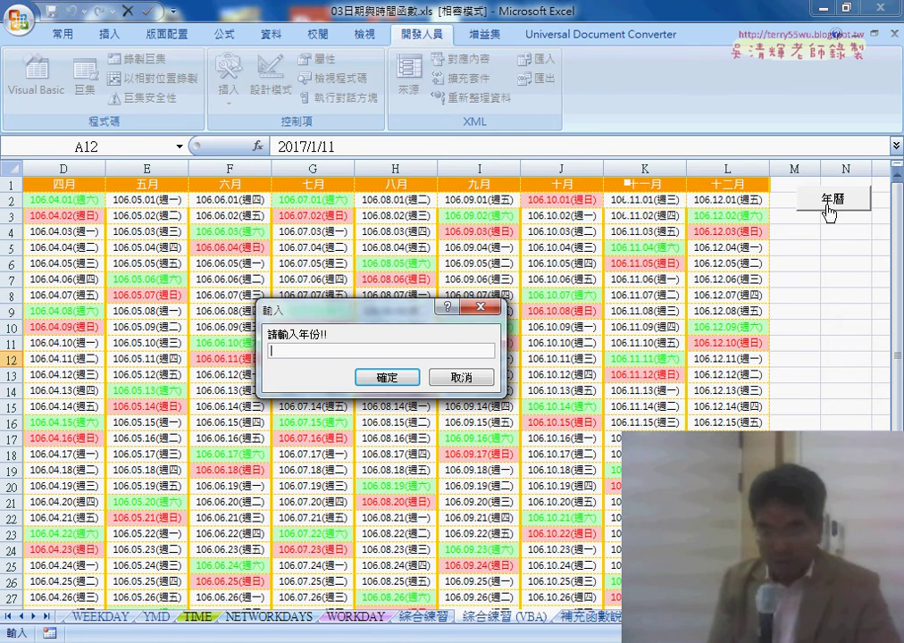
{"action": "type", "text": "2017"}
{"action": "key", "text": "Return"}
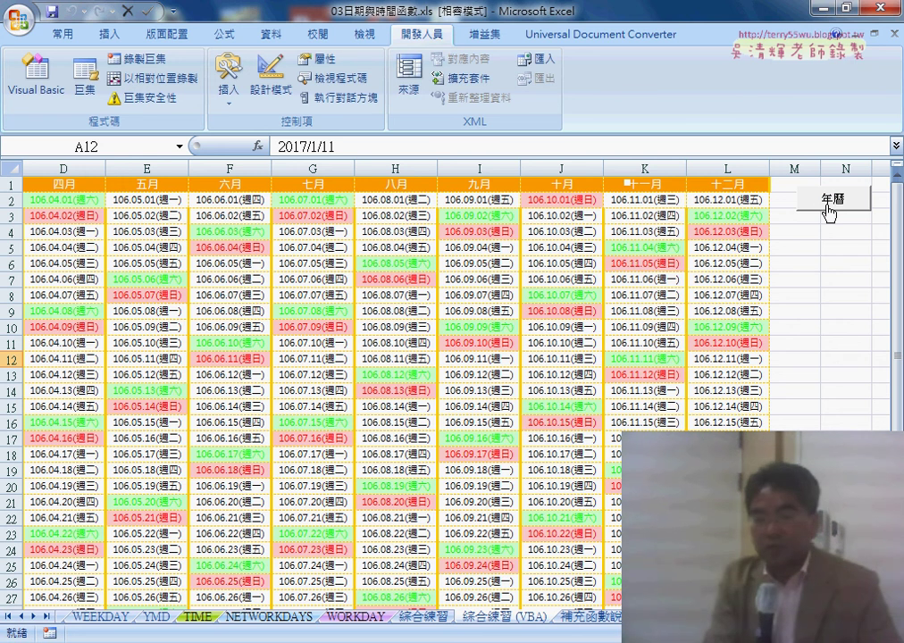
{"action": "scroll", "coordinate": [616, 447], "scroll_direction": "left", "scroll_amount": 3}
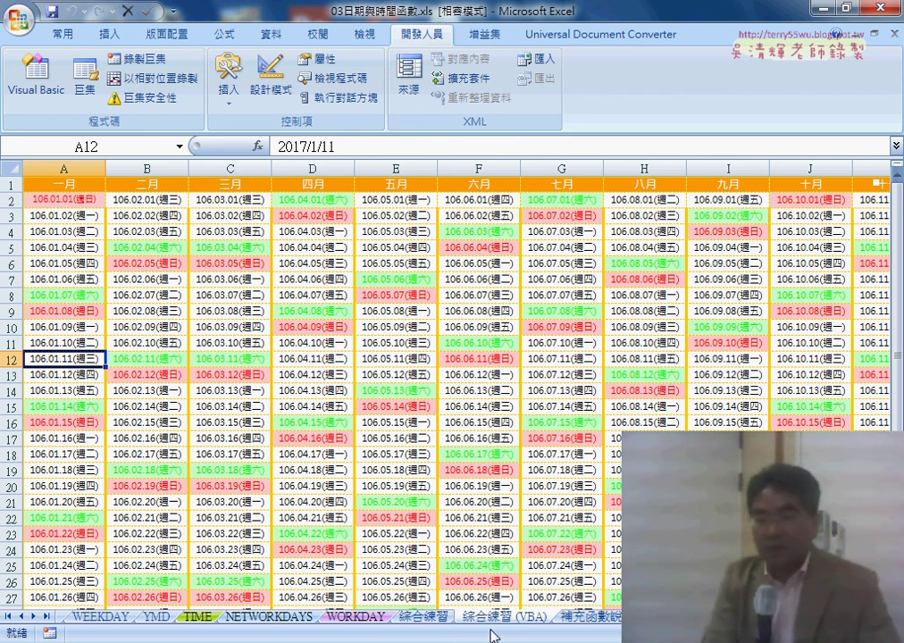
{"action": "left_click", "coordinate": [430, 617]}
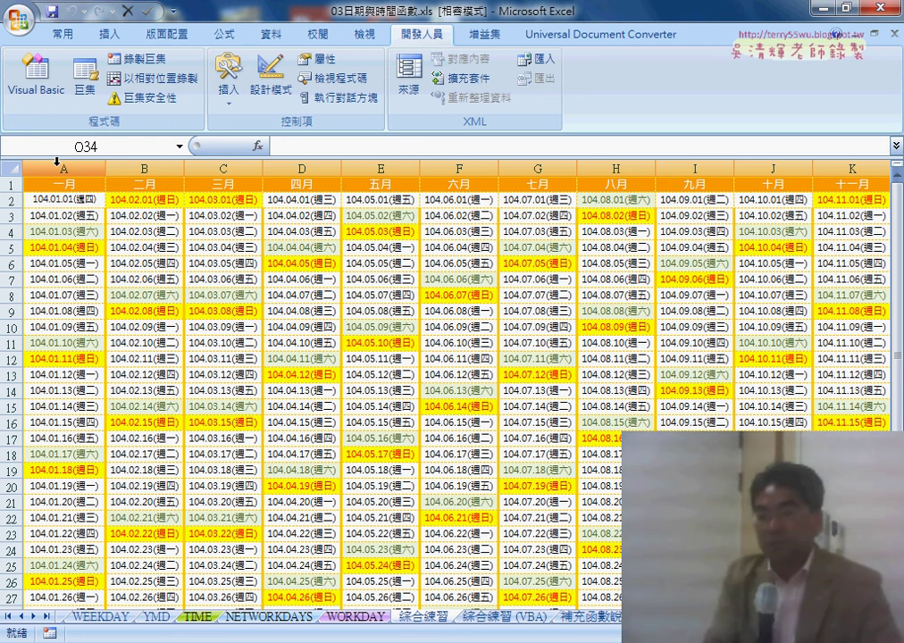
Step: Bring back the 插入空白列 macro code and delete its row height 50 line
{"action": "left_click", "coordinate": [506, 618]}
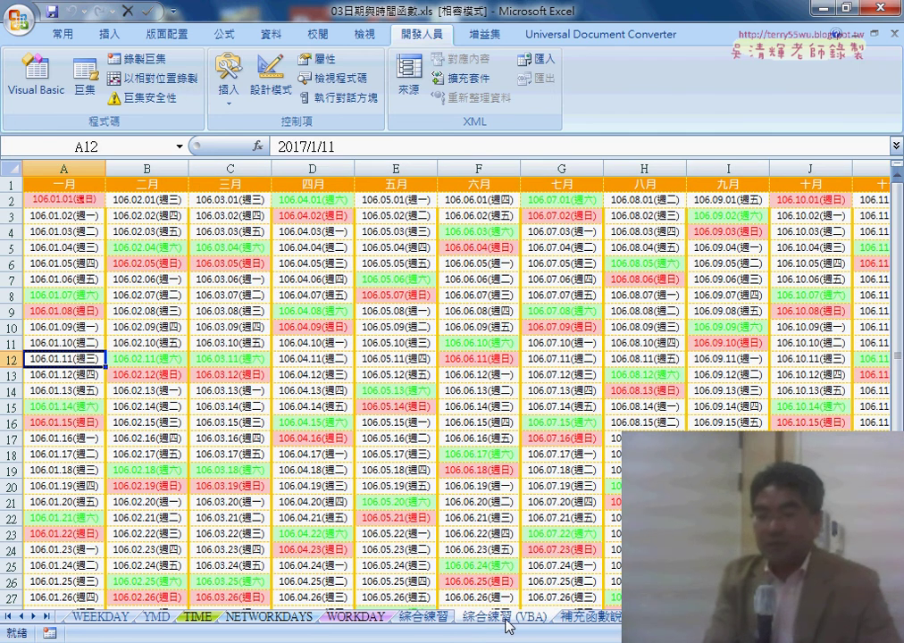
{"action": "key", "text": "alt+Tab"}
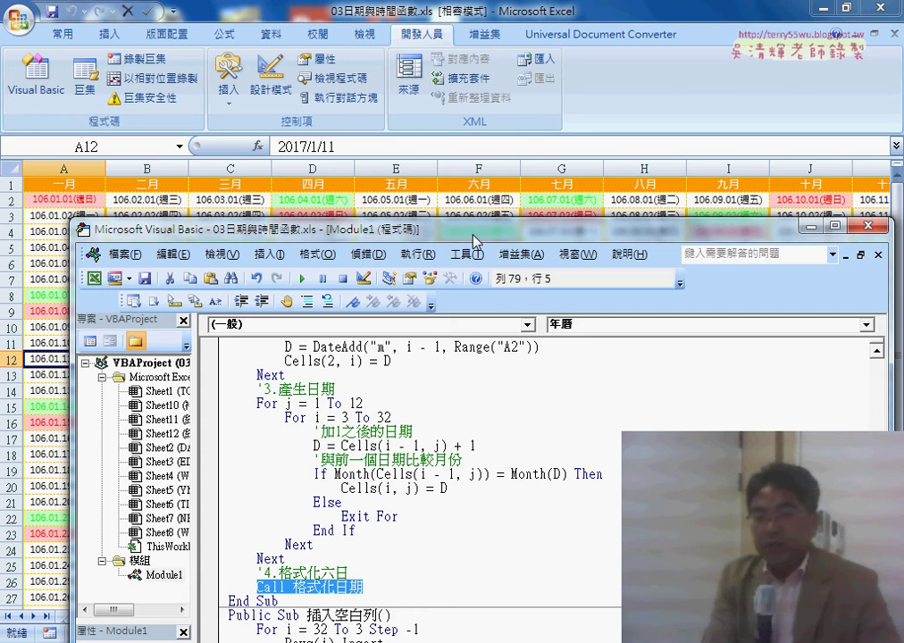
{"action": "left_click_drag", "start_coordinate": [383, 228], "coordinate": [361, 67]}
{"action": "left_click", "coordinate": [354, 428]}
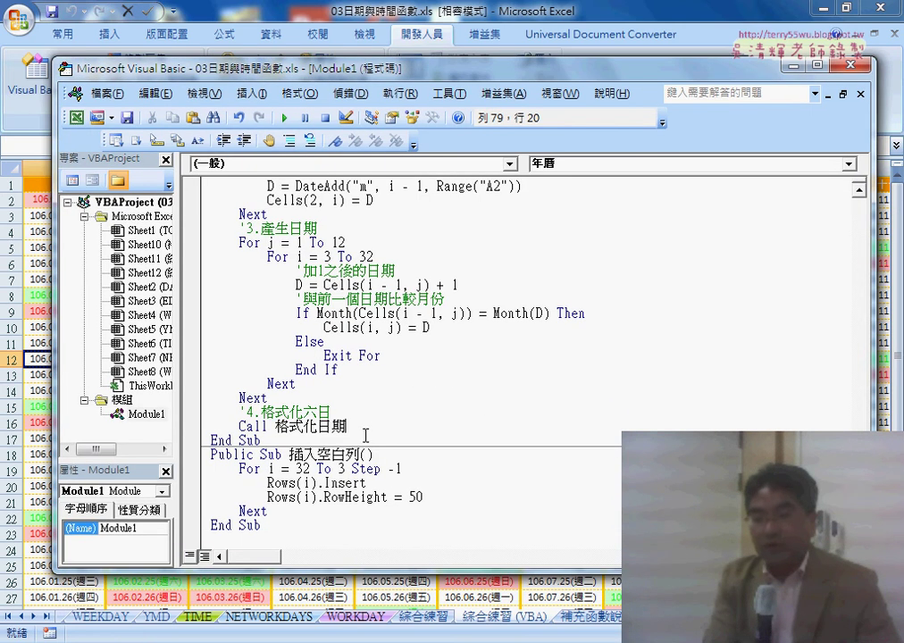
{"action": "left_click_drag", "start_coordinate": [361, 455], "coordinate": [319, 455]}
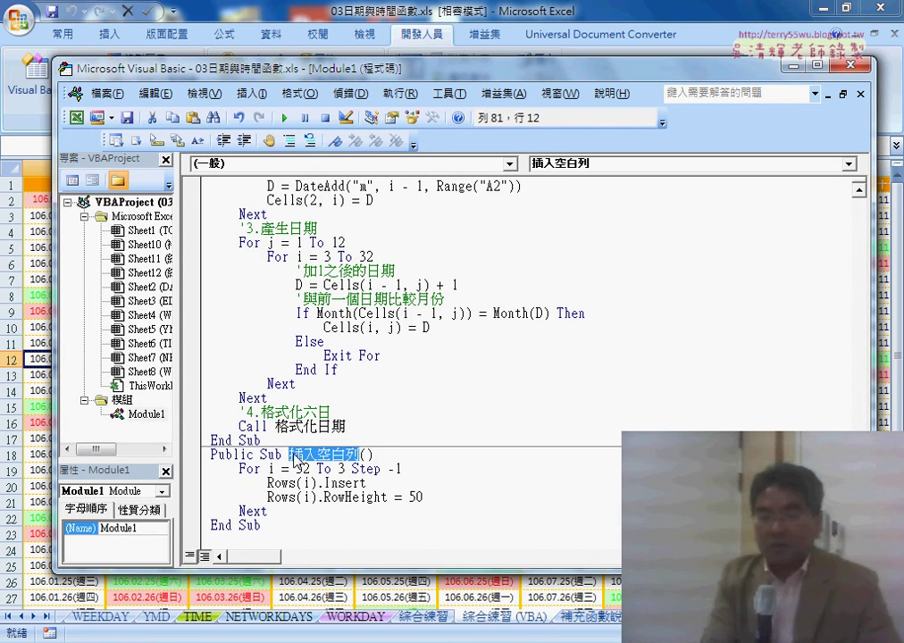
{"action": "left_click_drag", "start_coordinate": [421, 497], "coordinate": [208, 497]}
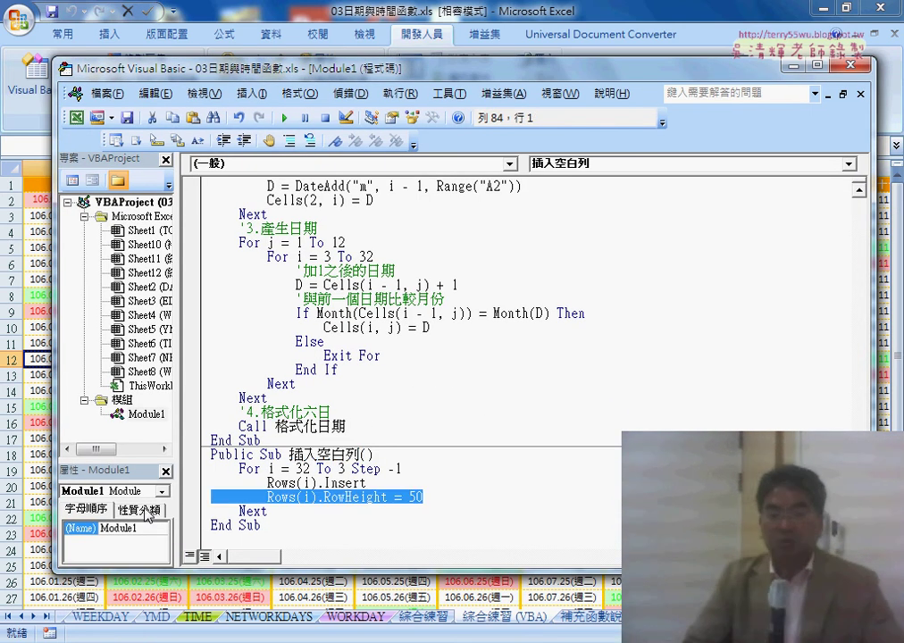
{"action": "key", "text": "Delete"}
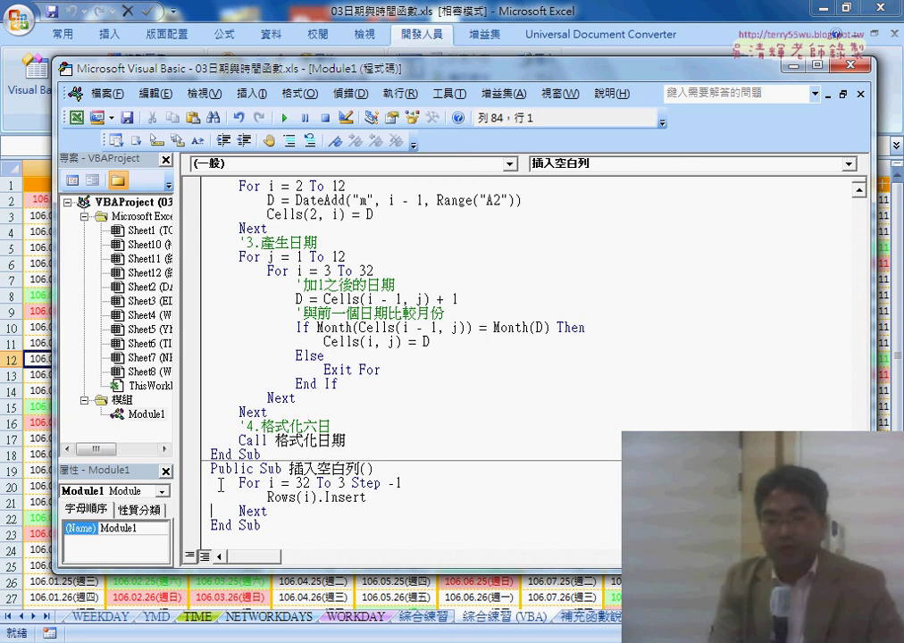
Step: Explain the For loop running from row 32 down to row 3, then return to the worksheet
{"action": "double_click", "coordinate": [300, 482]}
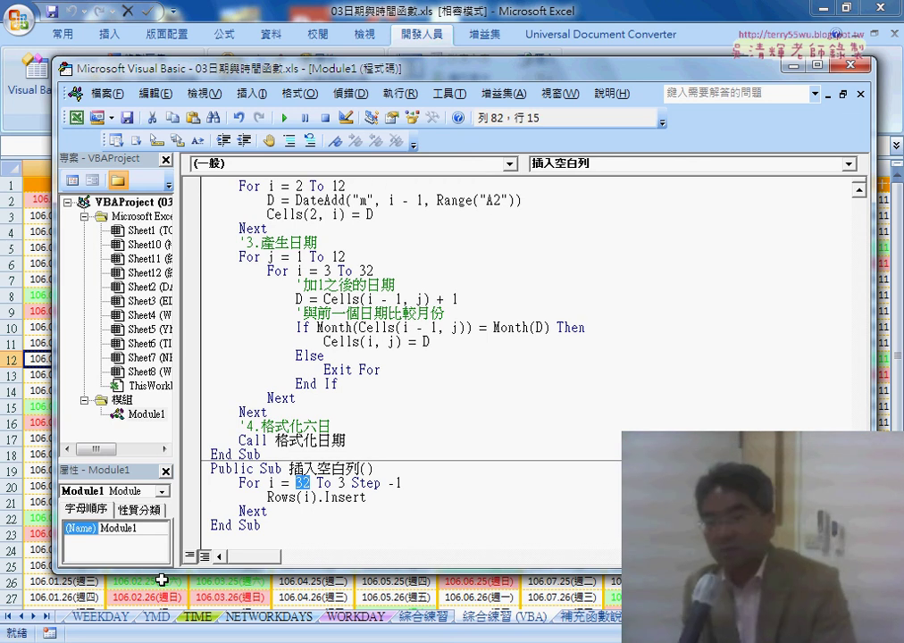
{"action": "double_click", "coordinate": [340, 483]}
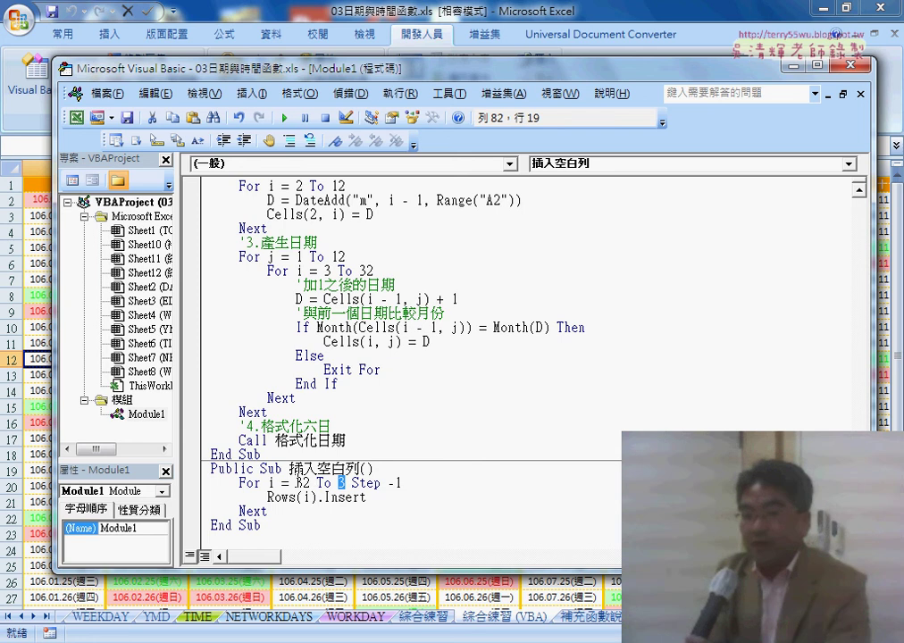
{"action": "double_click", "coordinate": [301, 483]}
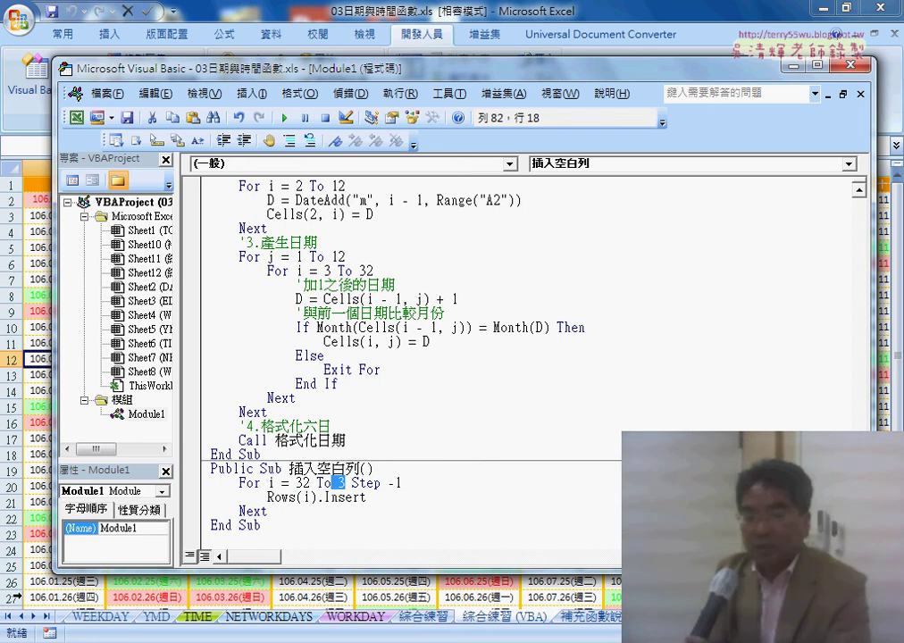
{"action": "key", "text": "alt+F11"}
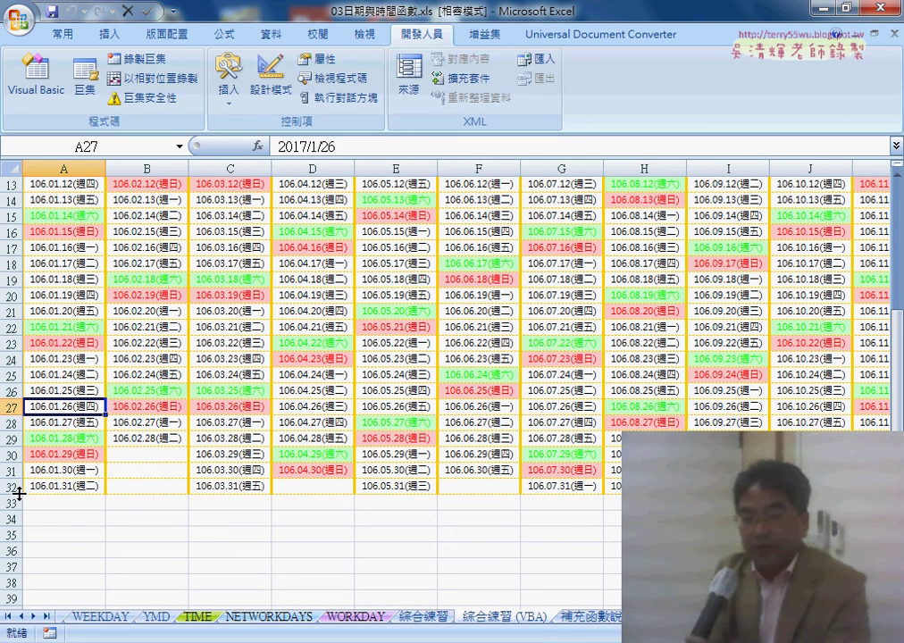
Step: Review last date row 32 and the macro's Step -1 loop with its Rows(i).Insert statement
{"action": "left_click", "coordinate": [12, 487]}
{"action": "scroll", "coordinate": [49, 447], "scroll_direction": "up", "scroll_amount": 4}
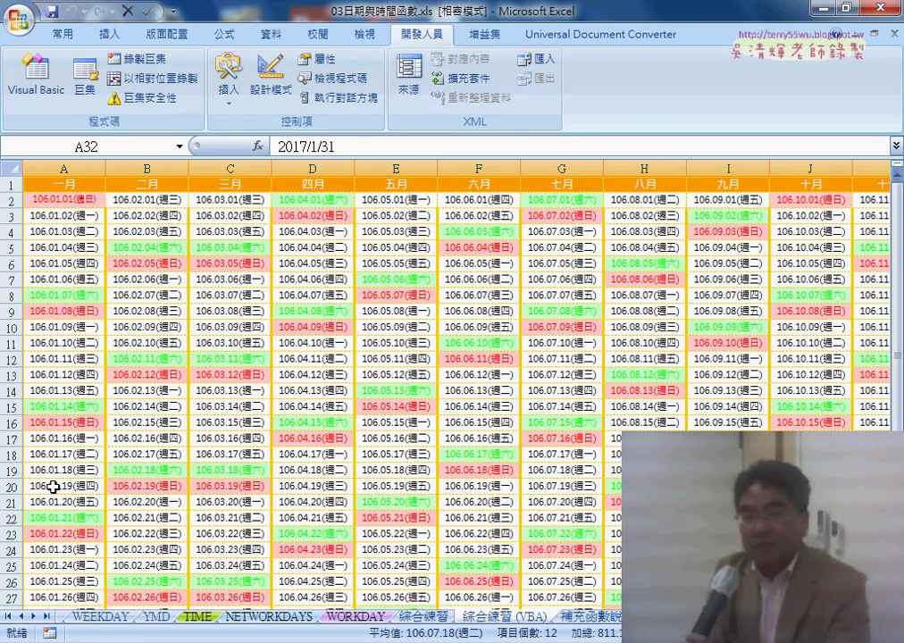
{"action": "scroll", "coordinate": [26, 238], "scroll_direction": "down", "scroll_amount": 1}
{"action": "scroll", "coordinate": [41, 260], "scroll_direction": "up", "scroll_amount": 1}
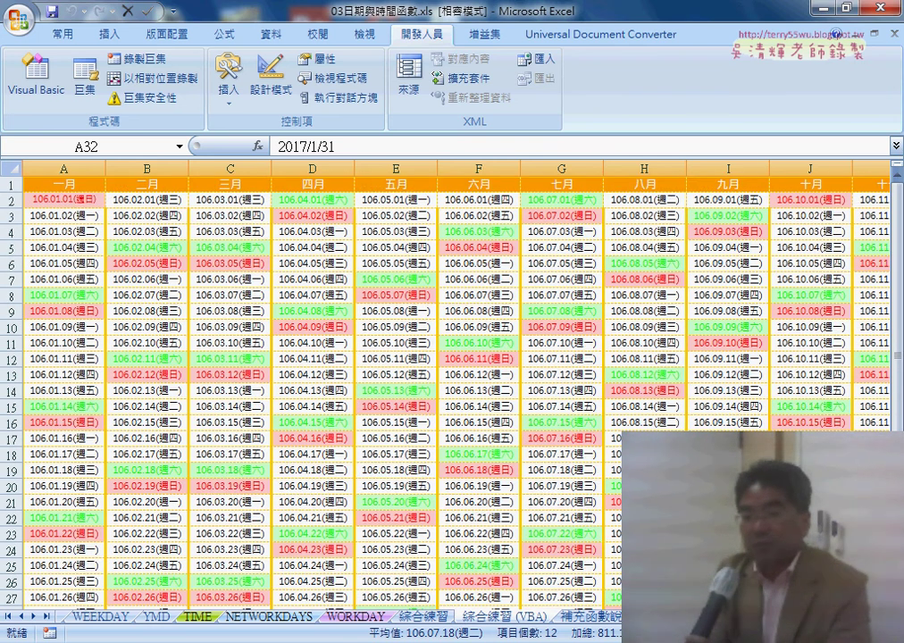
{"action": "key", "text": "alt+Tab"}
{"action": "left_click_drag", "start_coordinate": [429, 489], "coordinate": [370, 485]}
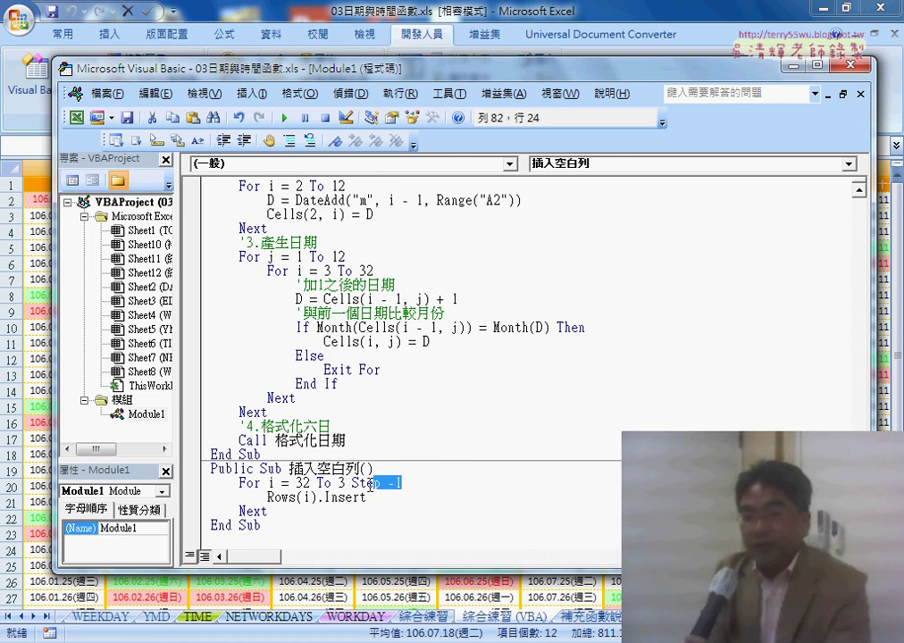
{"action": "left_click_drag", "start_coordinate": [267, 497], "coordinate": [291, 496]}
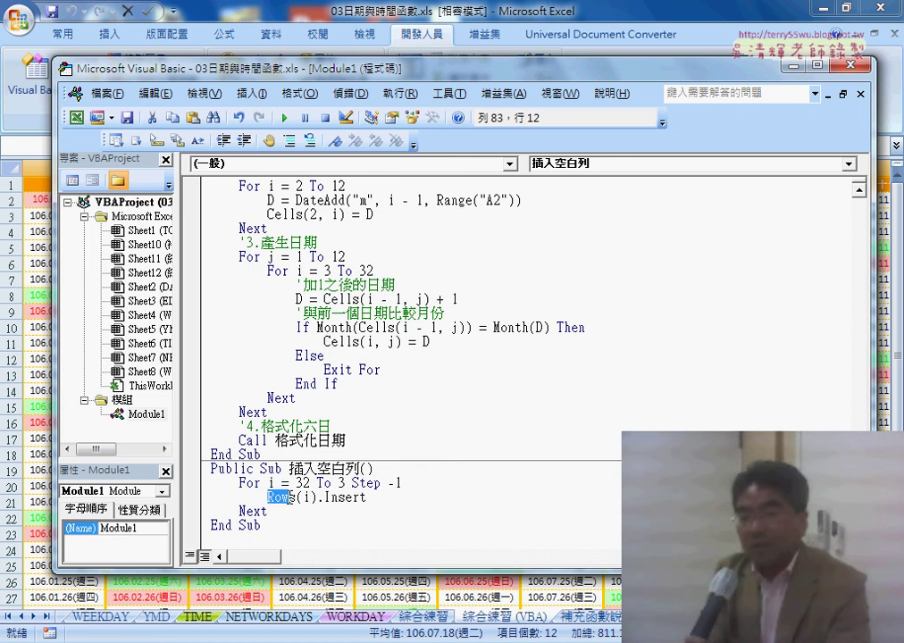
{"action": "left_click", "coordinate": [314, 498]}
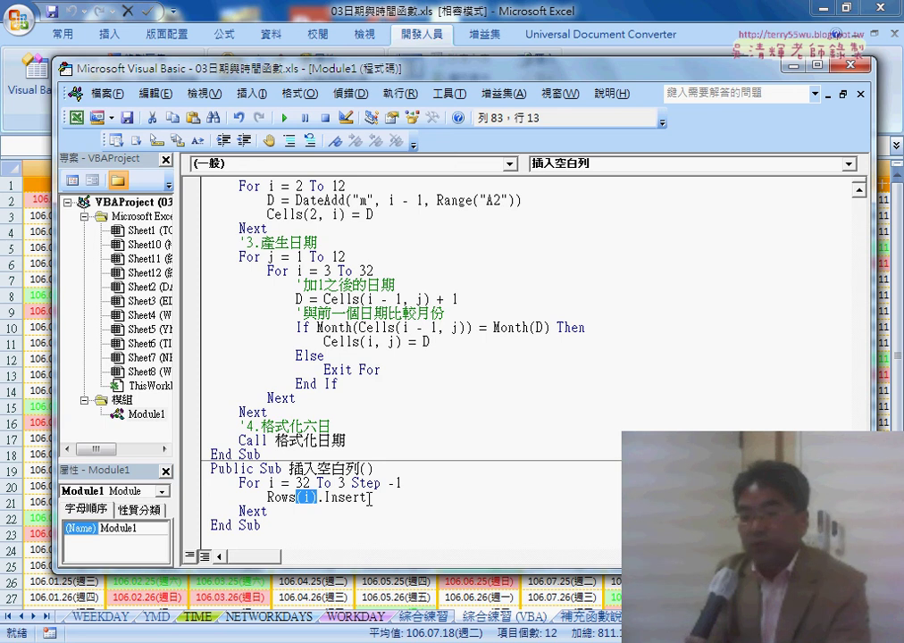
{"action": "left_click_drag", "start_coordinate": [370, 498], "coordinate": [268, 499]}
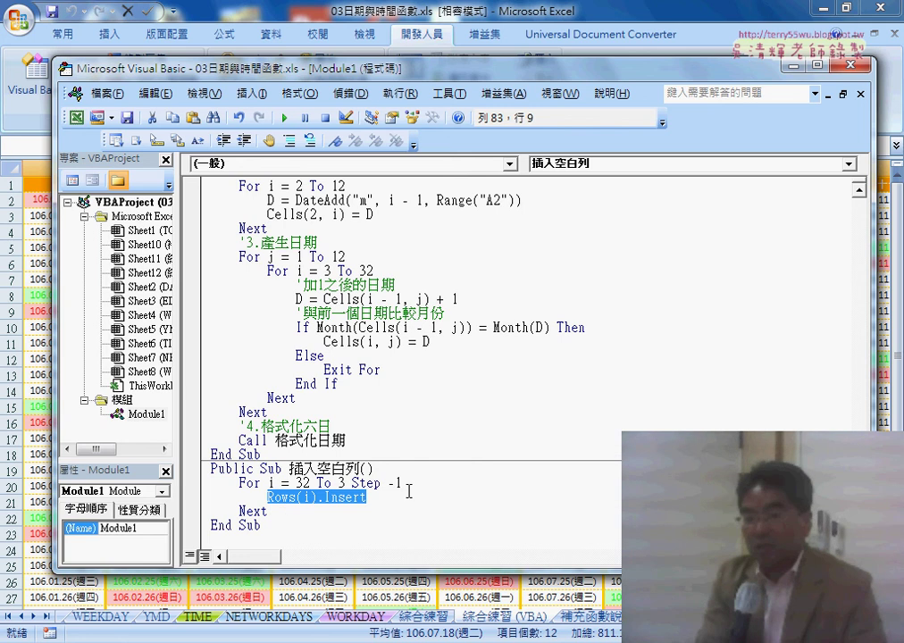
Step: Copy the 綜合練習 (VBA) sheet and run the 插入空白列 macro on the copy
{"action": "left_click", "coordinate": [564, 640]}
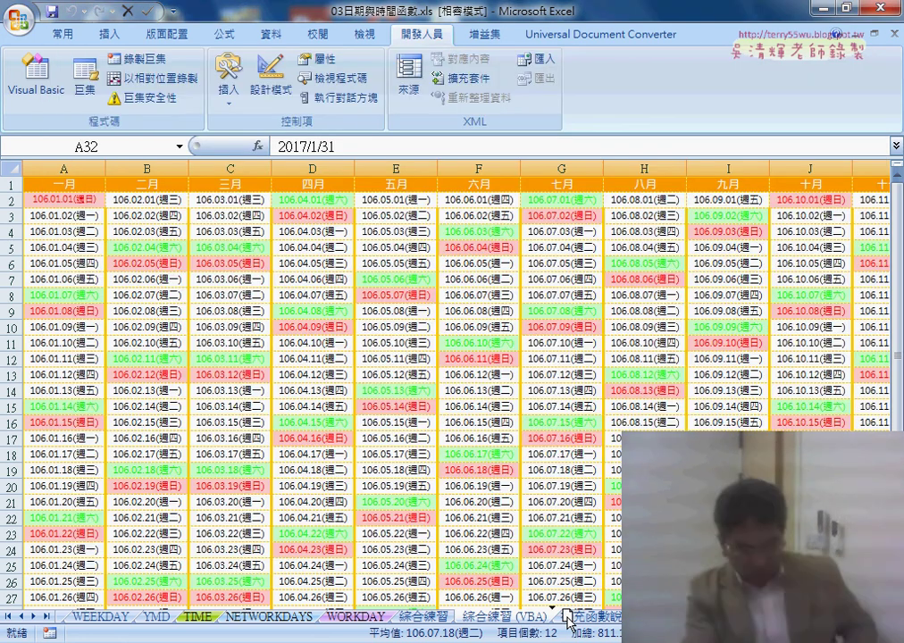
{"action": "left_click_drag", "start_coordinate": [569, 626], "coordinate": [570, 626]}
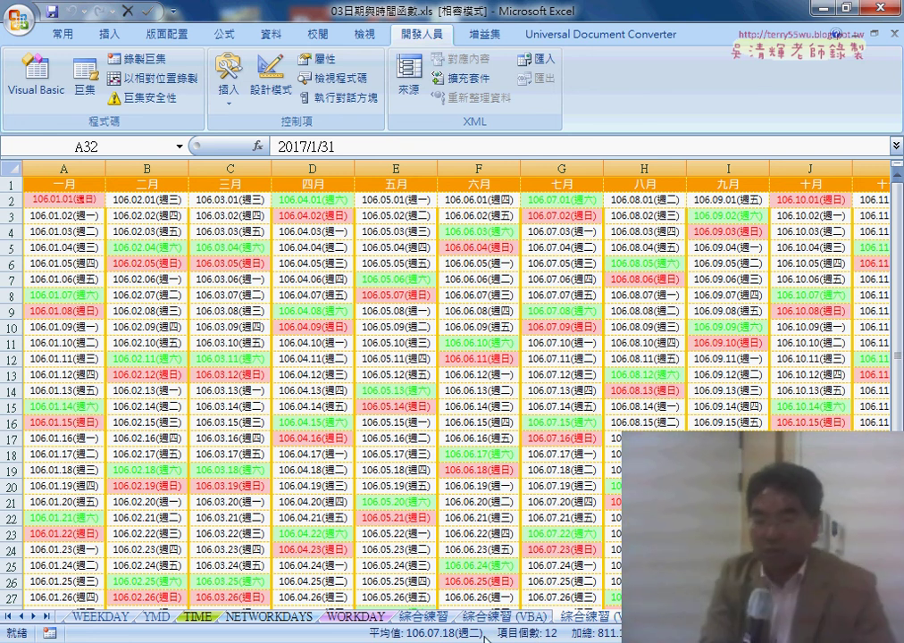
{"action": "mouse_move", "coordinate": [483, 637]}
{"action": "left_click", "coordinate": [504, 549]}
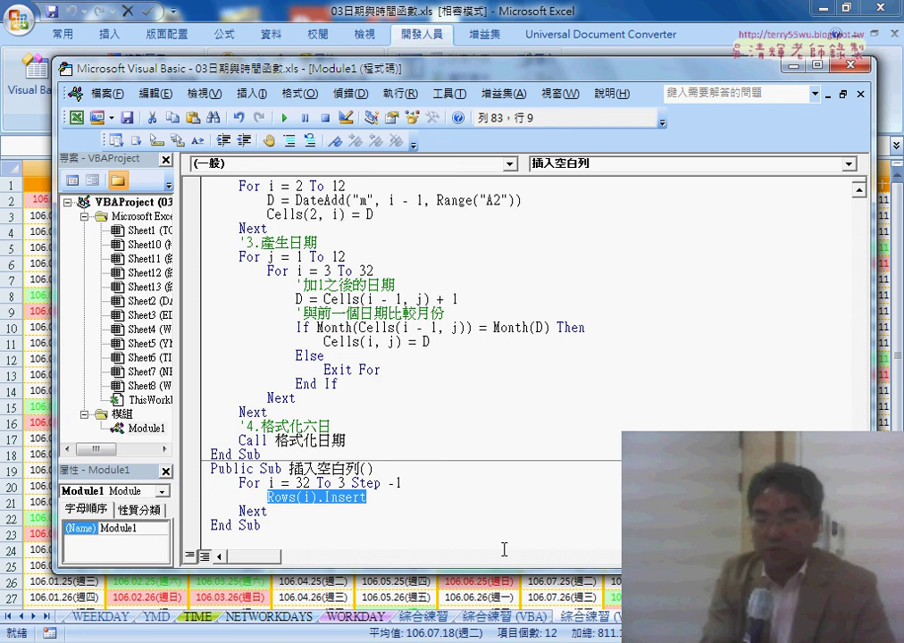
{"action": "left_click", "coordinate": [384, 498]}
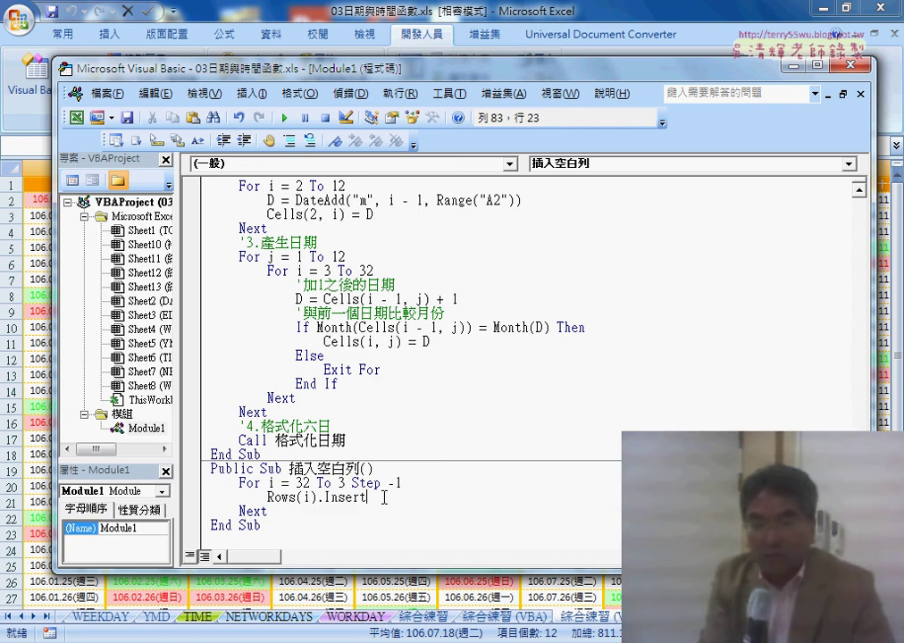
{"action": "left_click", "coordinate": [284, 118]}
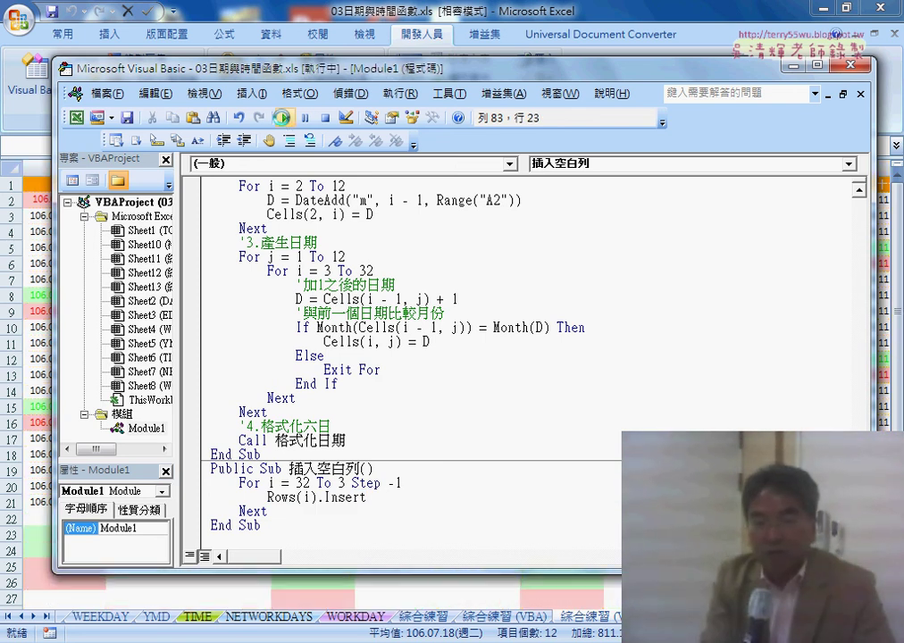
Step: Check the result, then delete the test copy of the calendar sheet
{"action": "mouse_move", "coordinate": [295, 78]}
{"action": "left_mouse_down"}
{"action": "mouse_move", "coordinate": [650, 105]}
{"action": "mouse_move", "coordinate": [393, 97]}
{"action": "left_mouse_up"}
{"action": "right_click", "coordinate": [596, 626]}
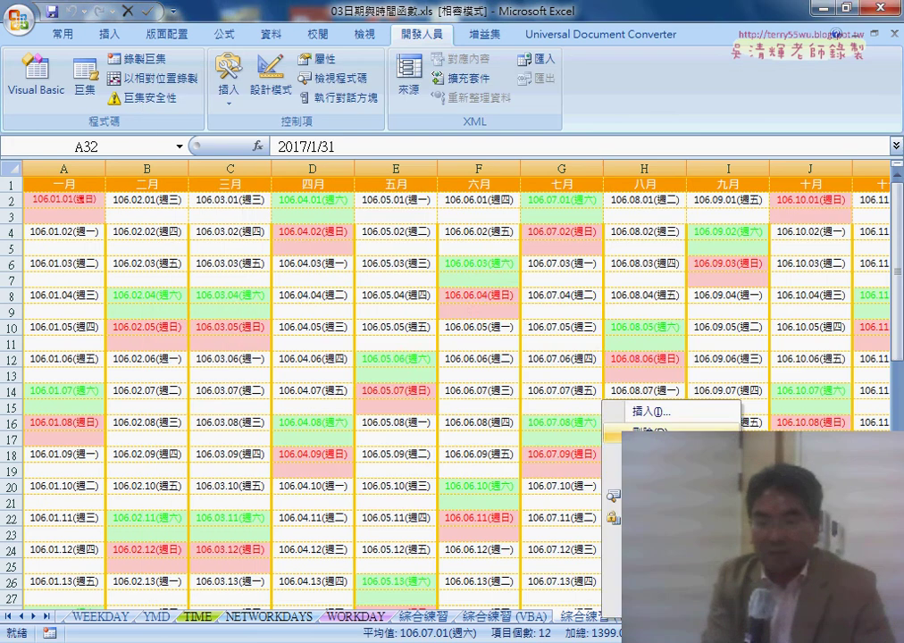
{"action": "left_click", "coordinate": [626, 435]}
{"action": "key", "text": "Return"}
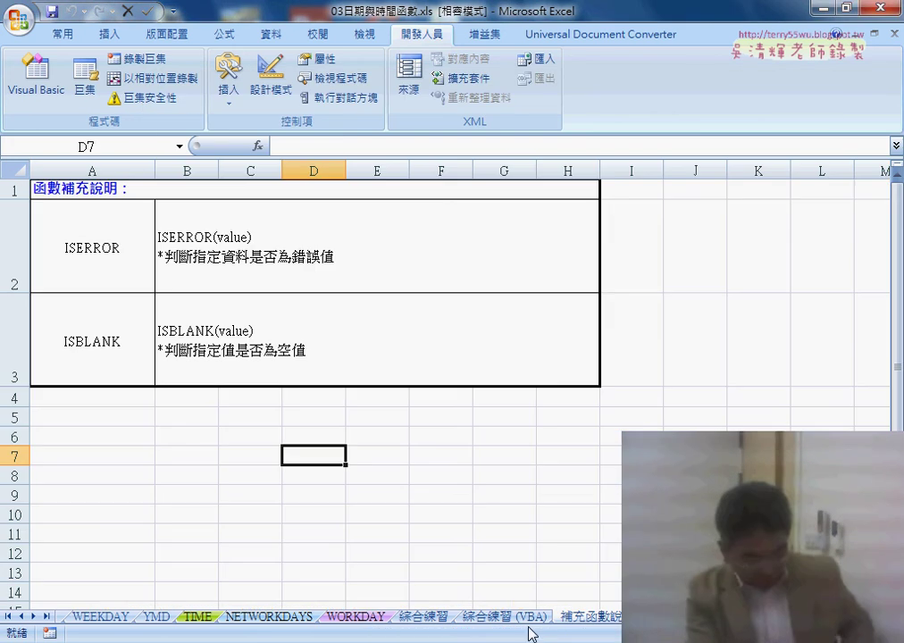
Step: Copy the calendar sheet and run 還原格式_Range to clear its day colours
{"action": "mouse_move", "coordinate": [529, 623]}
{"action": "left_mouse_down"}
{"action": "mouse_move", "coordinate": [563, 607]}
{"action": "mouse_move", "coordinate": [606, 618]}
{"action": "left_mouse_up"}
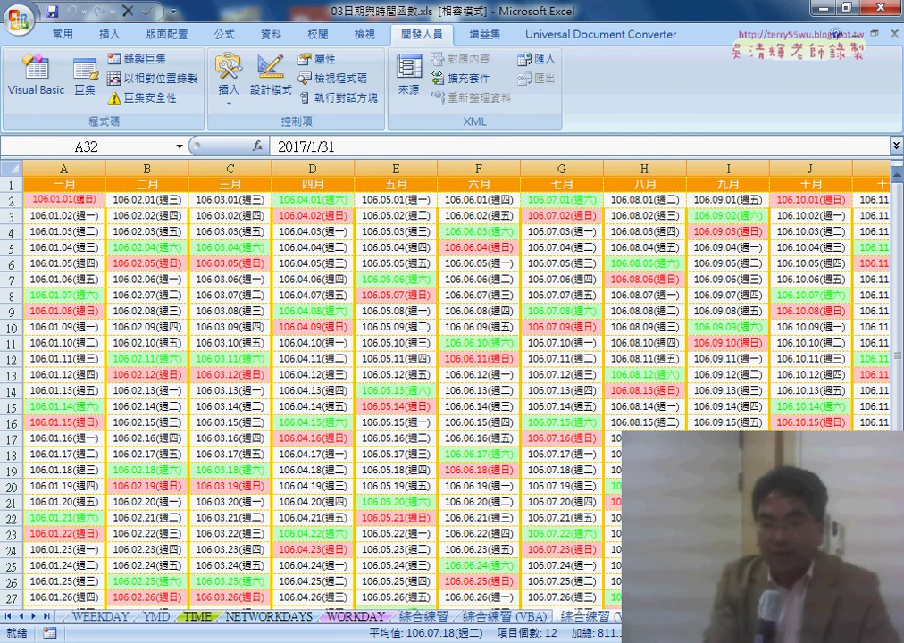
{"action": "mouse_move", "coordinate": [460, 626]}
{"action": "left_click", "coordinate": [500, 581]}
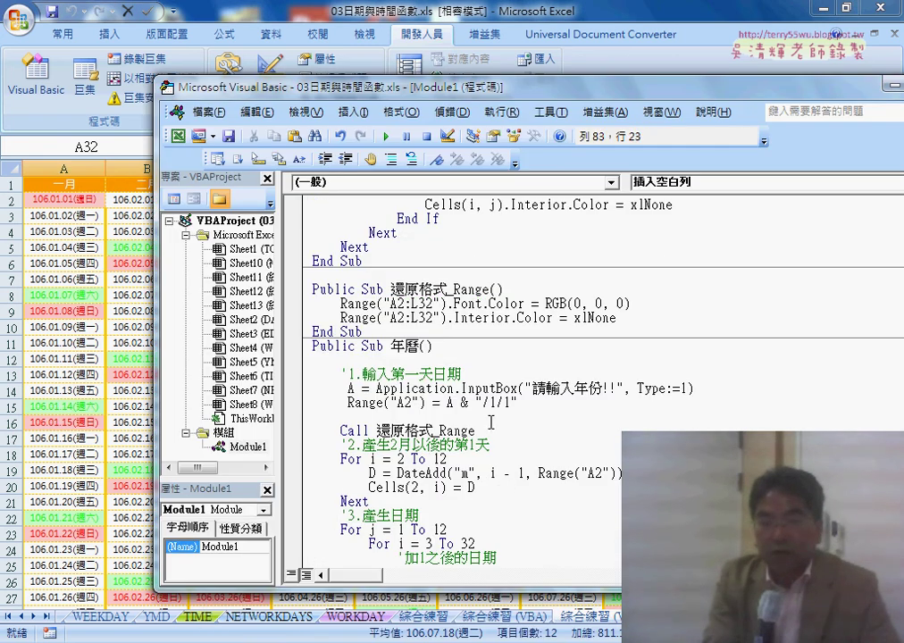
{"action": "left_click", "coordinate": [434, 305]}
{"action": "left_click", "coordinate": [386, 136]}
Step: Run 插入空白列 to add a blank row after every date row, then check row 25
{"action": "scroll", "coordinate": [455, 511], "scroll_direction": "down", "scroll_amount": 1}
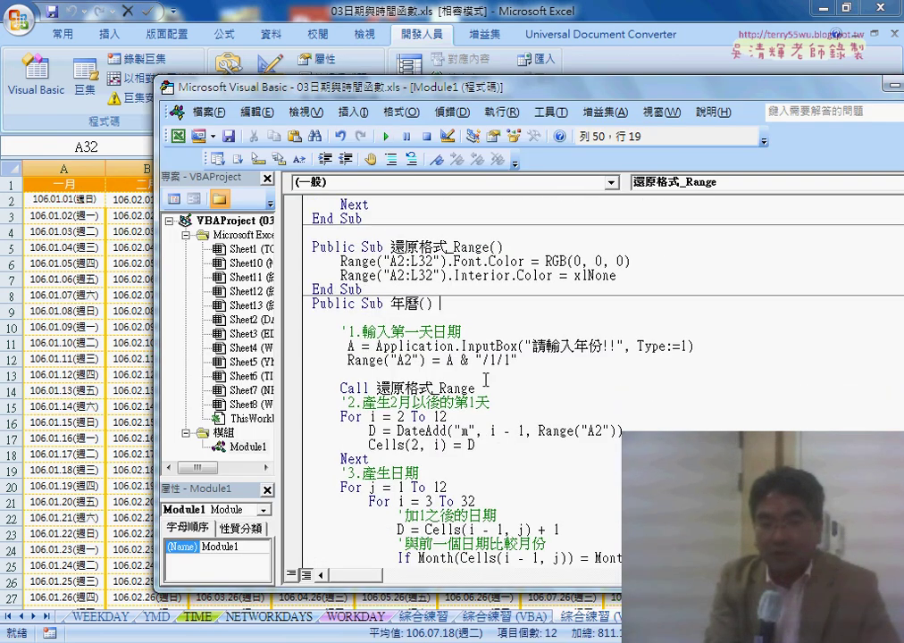
{"action": "scroll", "coordinate": [455, 512], "scroll_direction": "down", "scroll_amount": 5}
{"action": "left_click", "coordinate": [442, 502]}
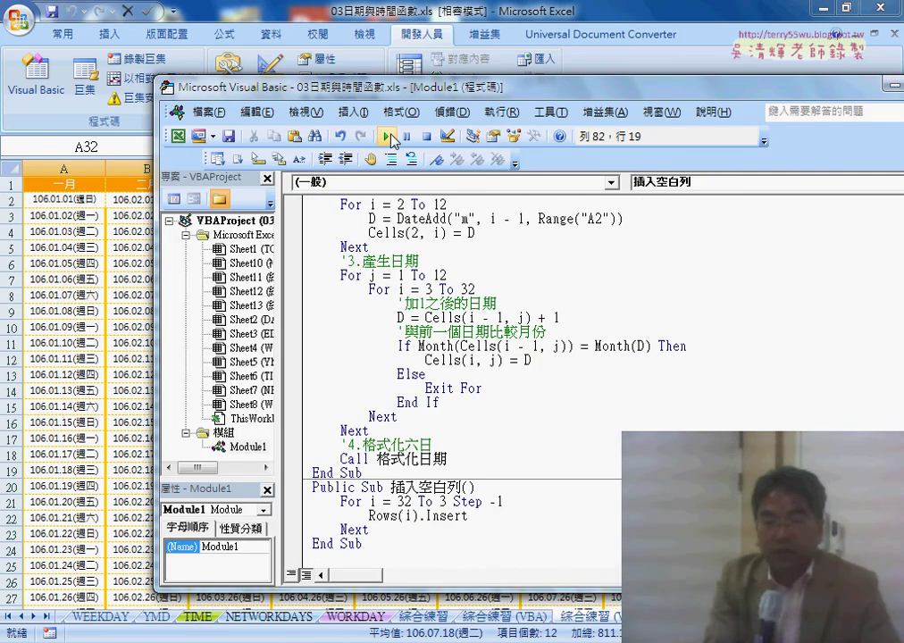
{"action": "left_click", "coordinate": [388, 136]}
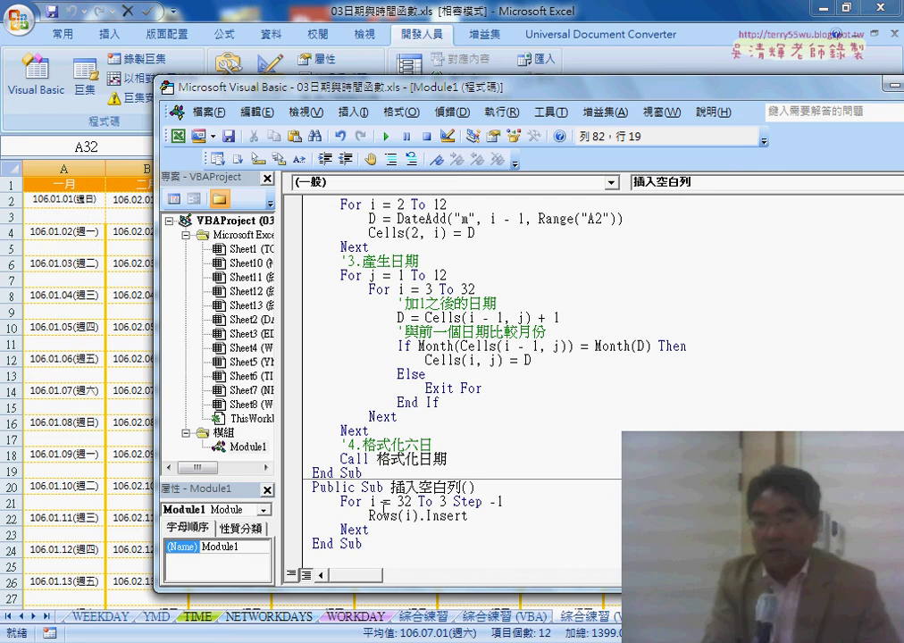
{"action": "left_click", "coordinate": [51, 565]}
{"action": "scroll", "coordinate": [36, 532], "scroll_direction": "down", "scroll_amount": 1}
Step: Make blank row 25 taller, then delete the test sheet
{"action": "left_click_drag", "start_coordinate": [18, 527], "coordinate": [18, 544]}
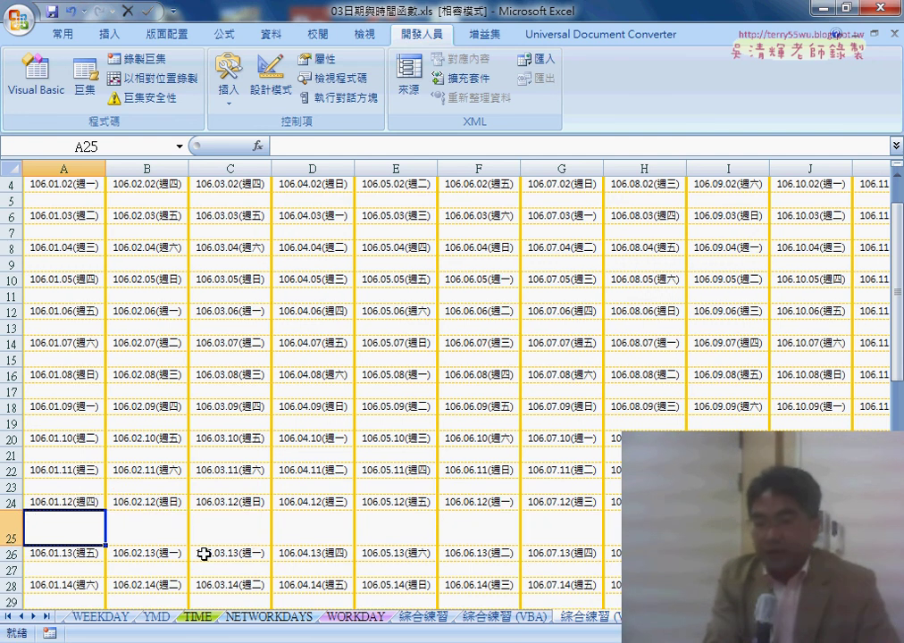
{"action": "right_click", "coordinate": [633, 617]}
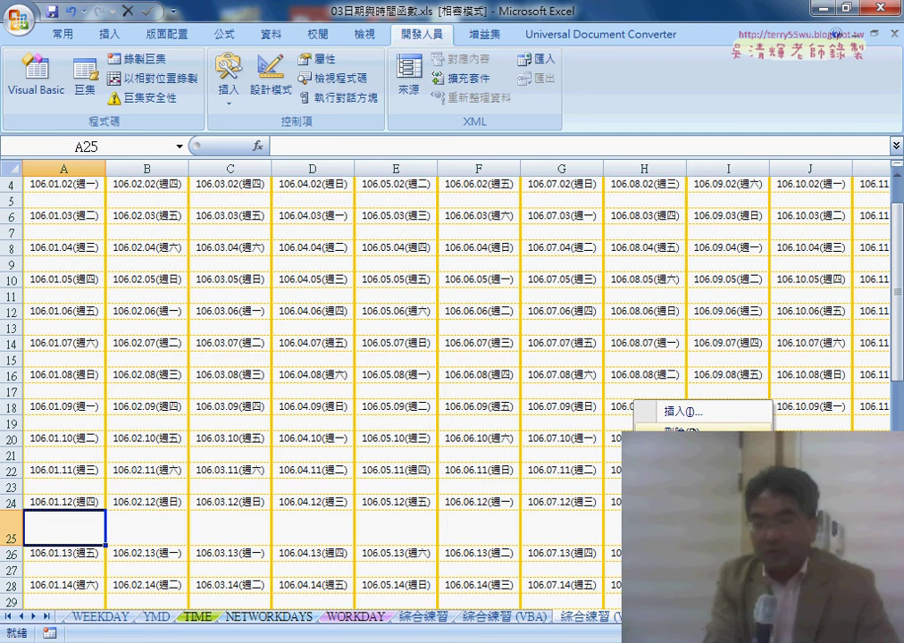
{"action": "left_click", "coordinate": [675, 431]}
{"action": "left_click", "coordinate": [419, 430]}
Step: Make a fresh copy of the 綜合練習 (VBA) calendar sheet and return to the macro code
{"action": "left_click", "coordinate": [533, 619]}
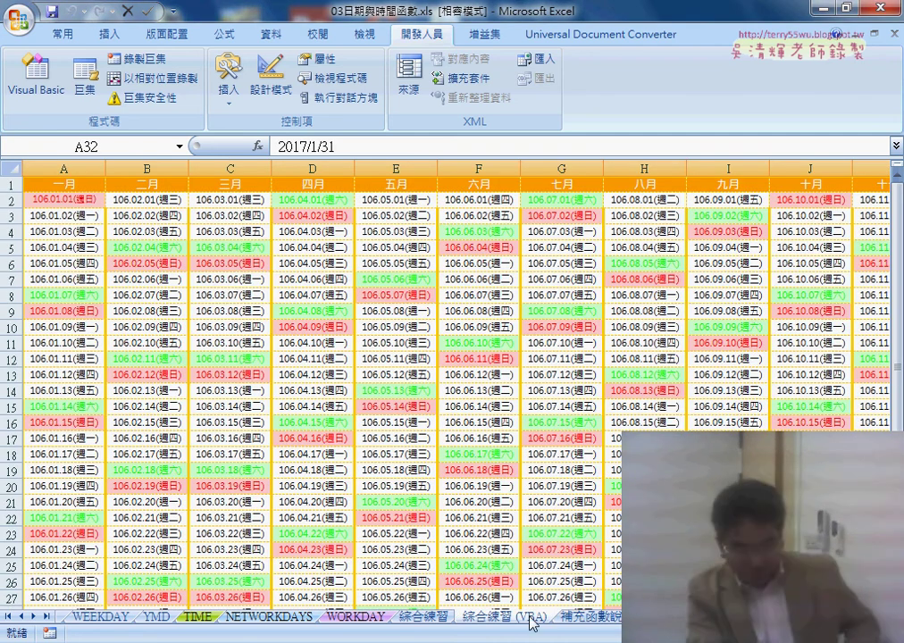
{"action": "left_click_drag", "start_coordinate": [534, 619], "coordinate": [577, 618]}
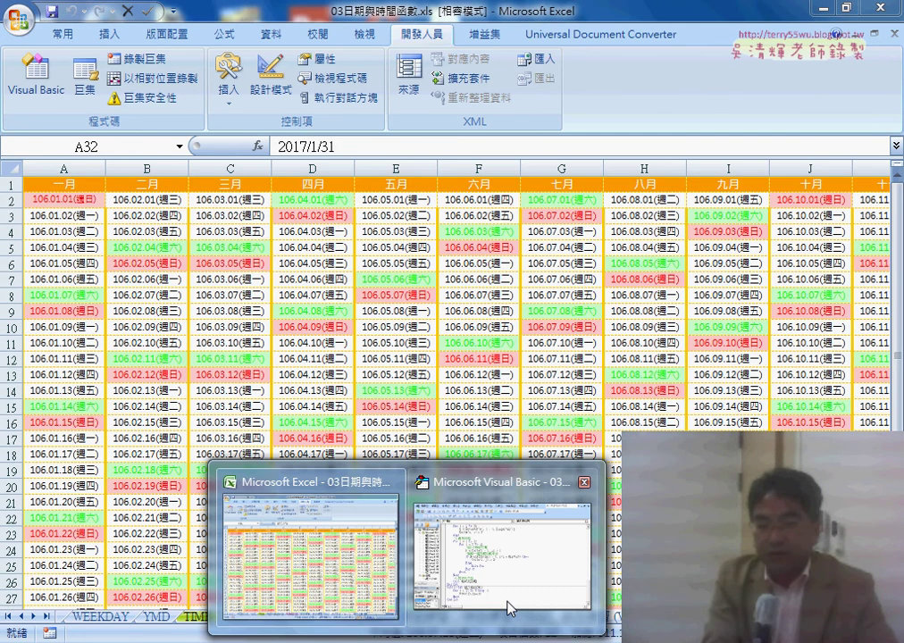
{"action": "left_click", "coordinate": [509, 606]}
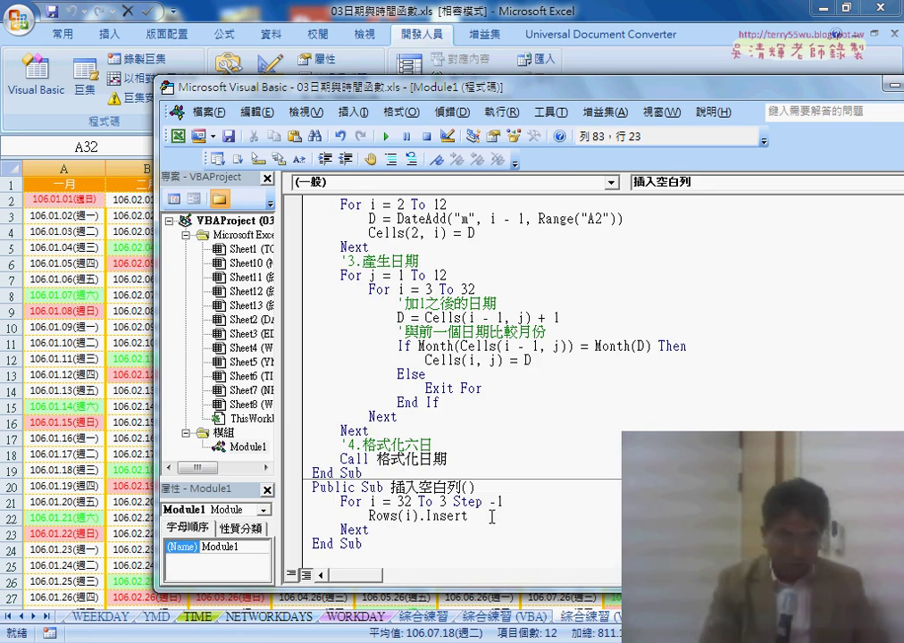
Step: Add a Rows(i).RowHeight = 50 line below the Rows(i).Insert statement in 插入空白列
{"action": "key", "text": "Return"}
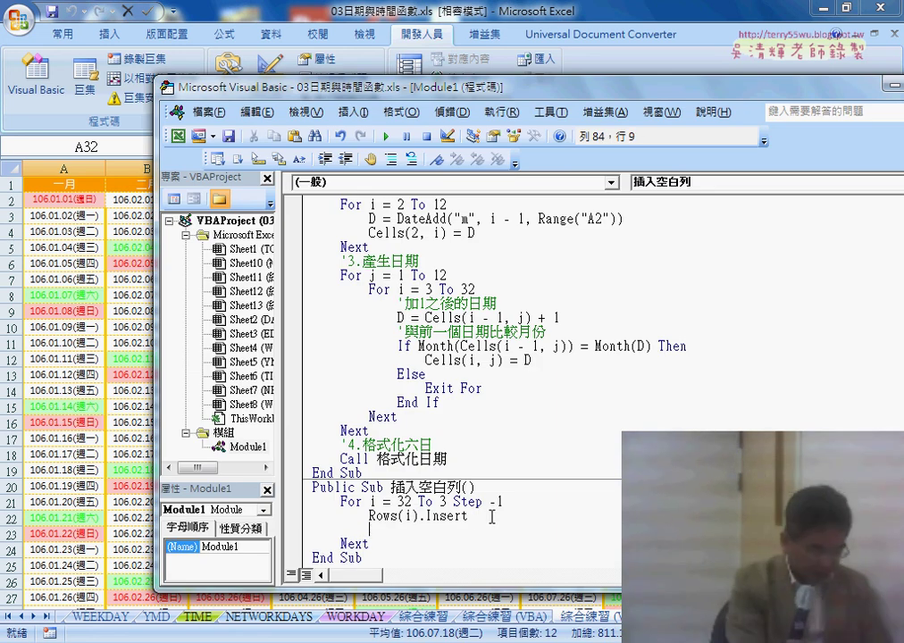
{"action": "type", "text": "rows."}
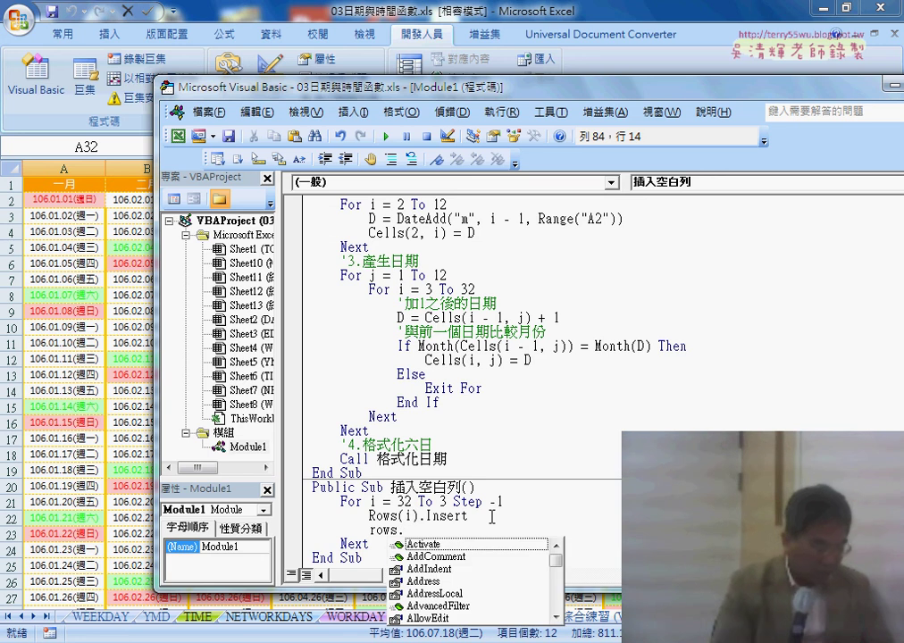
{"action": "type", "text": "ro"}
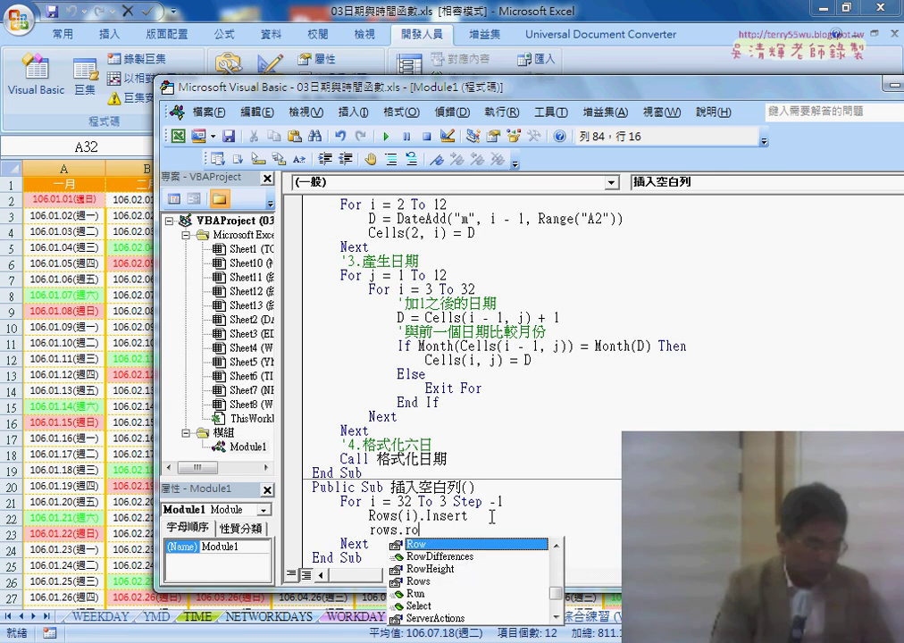
{"action": "key", "text": "Down"}
{"action": "key", "text": "Down"}
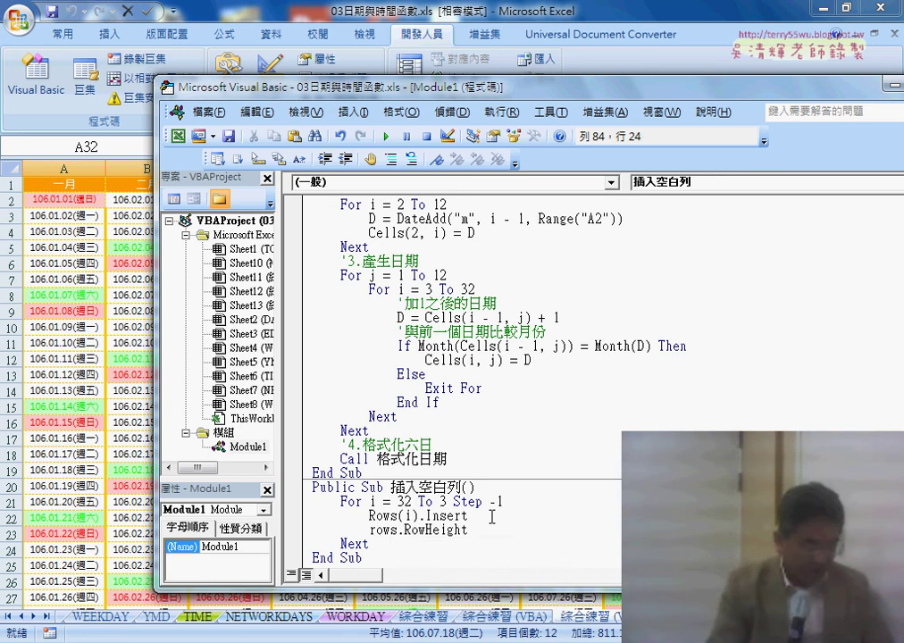
{"action": "type", "text": "=50"}
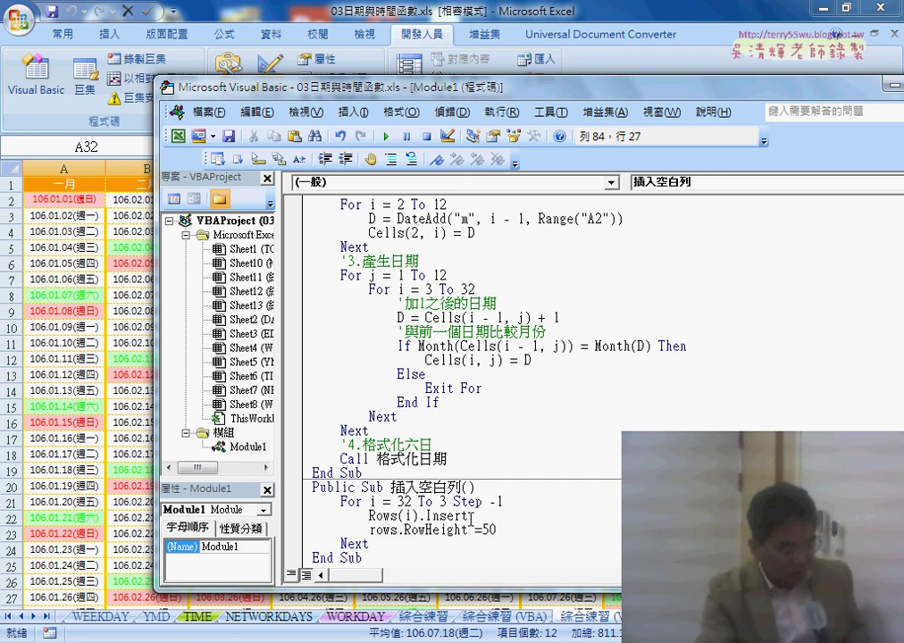
{"action": "double_click", "coordinate": [410, 515]}
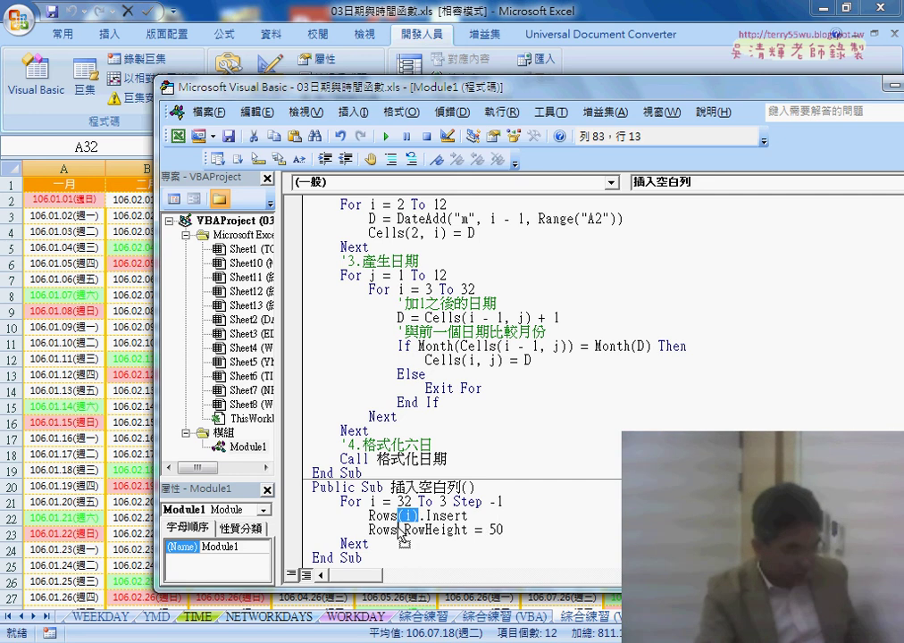
{"action": "left_click", "coordinate": [399, 530]}
{"action": "type", "text": "(i)"}
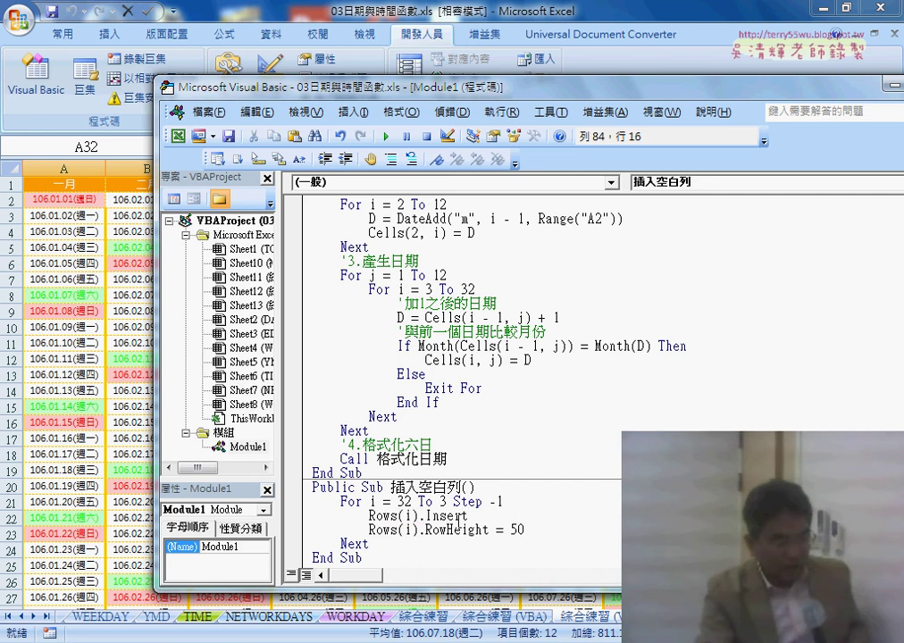
{"action": "left_click_drag", "start_coordinate": [467, 517], "coordinate": [404, 517]}
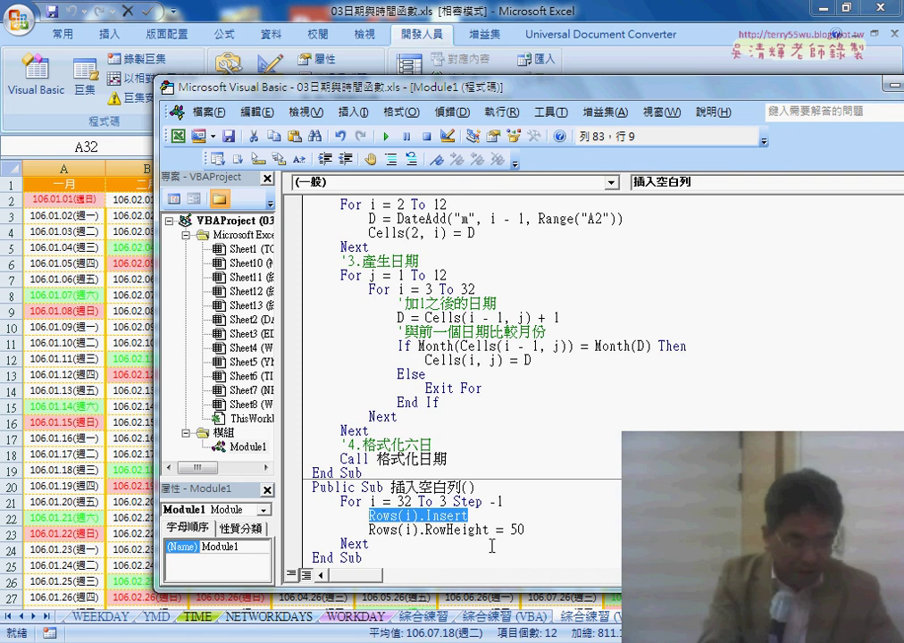
{"action": "left_click_drag", "start_coordinate": [525, 530], "coordinate": [369, 530]}
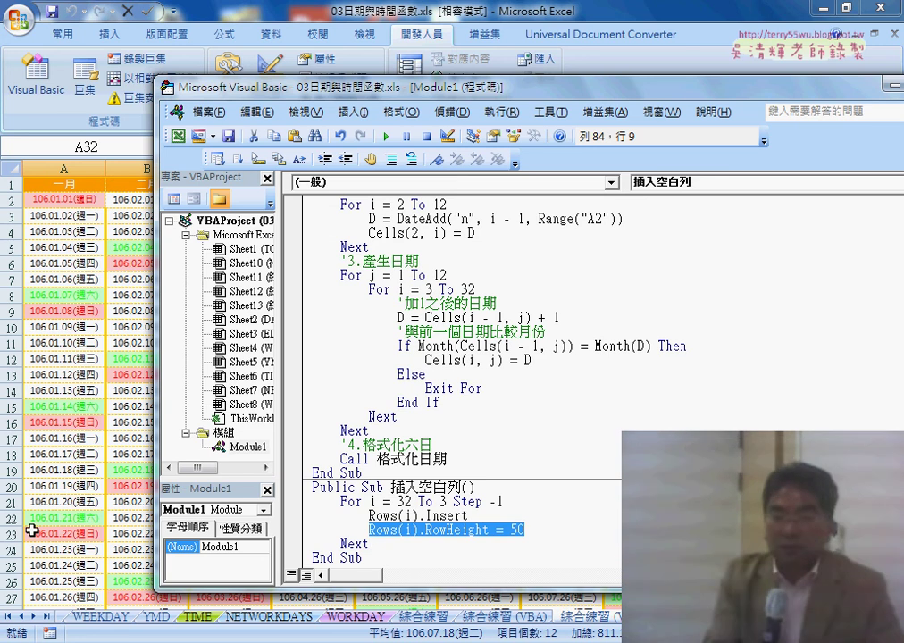
Step: Run 還原格式_Range to clear the calendar's coloured cell fills
{"action": "scroll", "coordinate": [336, 418], "scroll_direction": "up", "scroll_amount": 2}
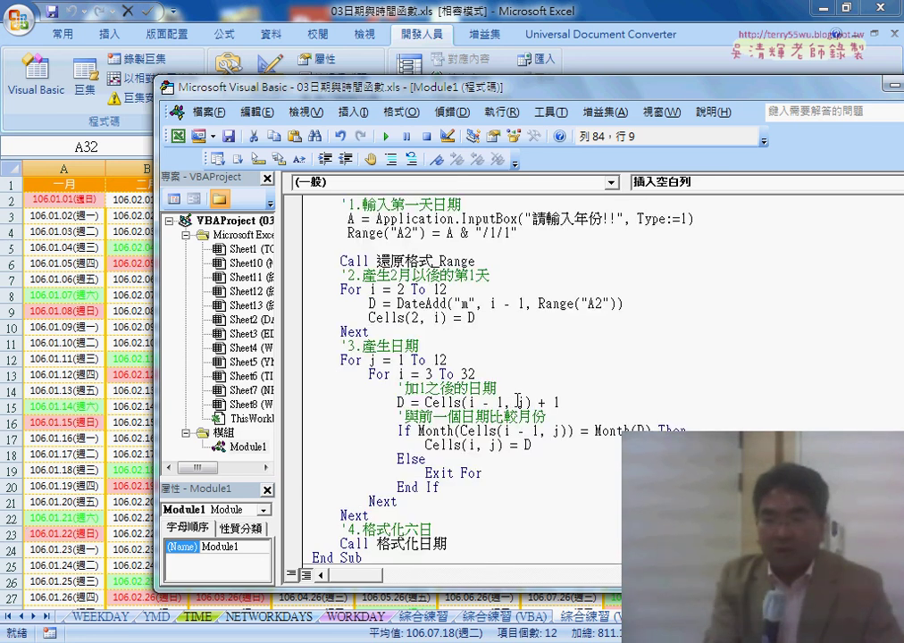
{"action": "scroll", "coordinate": [517, 399], "scroll_direction": "up", "scroll_amount": 2}
{"action": "left_click", "coordinate": [433, 220]}
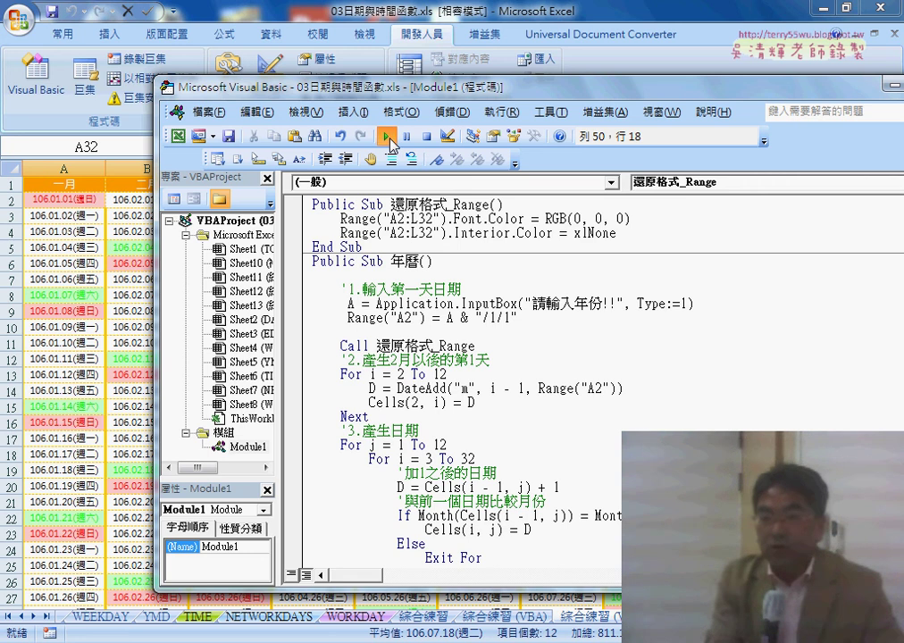
{"action": "left_click", "coordinate": [389, 139]}
{"action": "left_click_drag", "start_coordinate": [389, 204], "coordinate": [467, 206]}
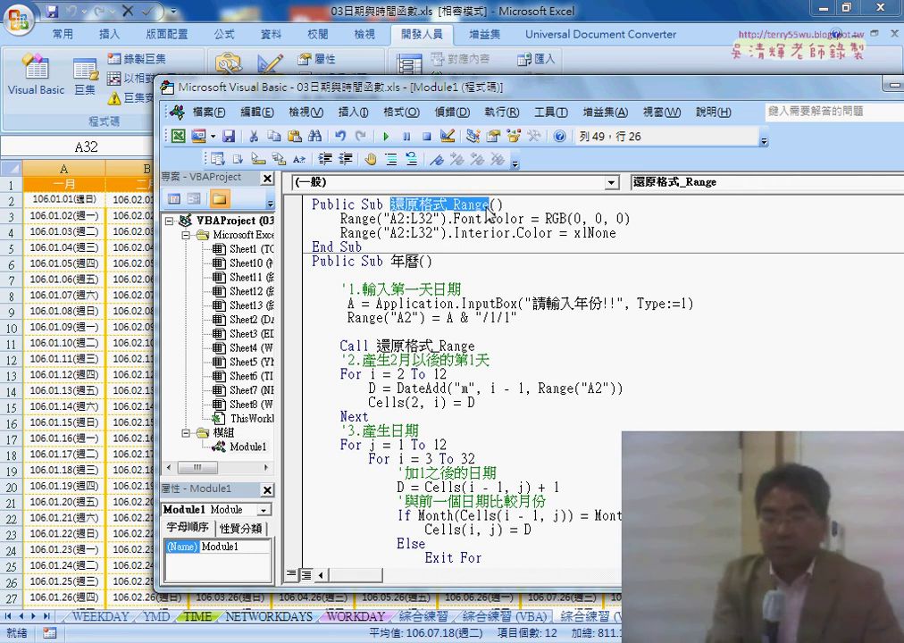
Step: Run 插入空白列 to add a 50-high blank row after every date row
{"action": "scroll", "coordinate": [487, 215], "scroll_direction": "down", "scroll_amount": 3}
{"action": "scroll", "coordinate": [488, 215], "scroll_direction": "down", "scroll_amount": 1}
{"action": "left_click", "coordinate": [428, 501]}
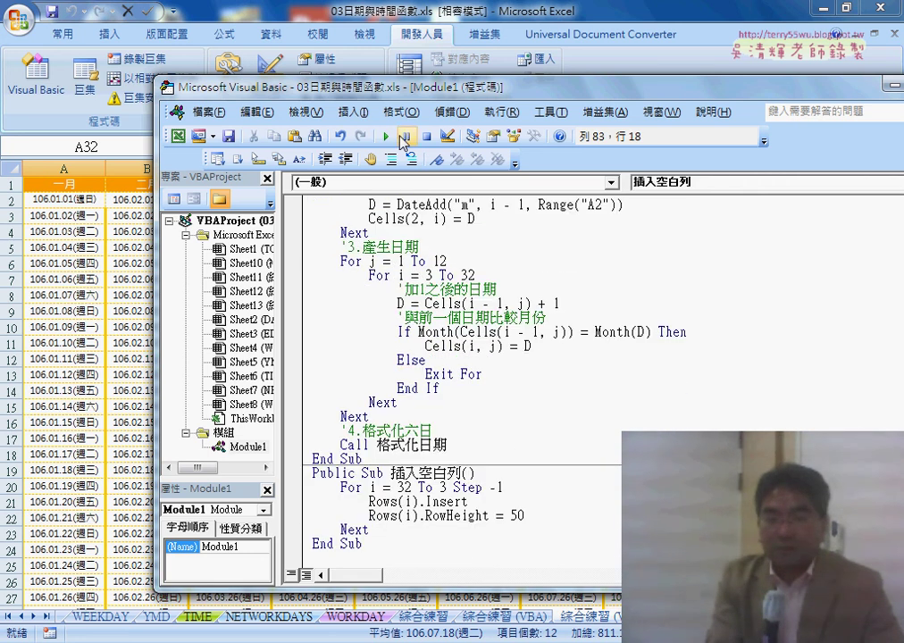
{"action": "left_click", "coordinate": [388, 139]}
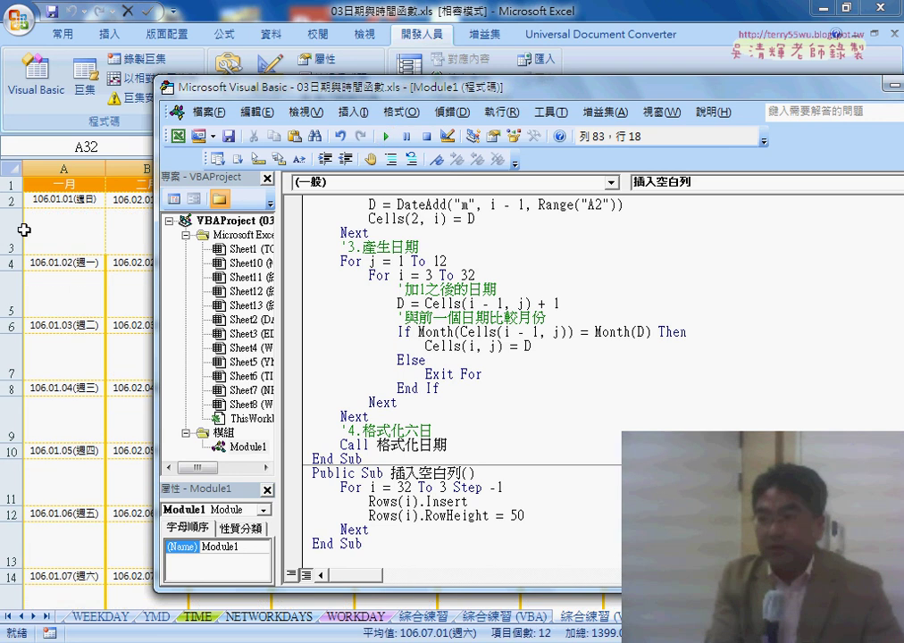
{"action": "left_click", "coordinate": [24, 230]}
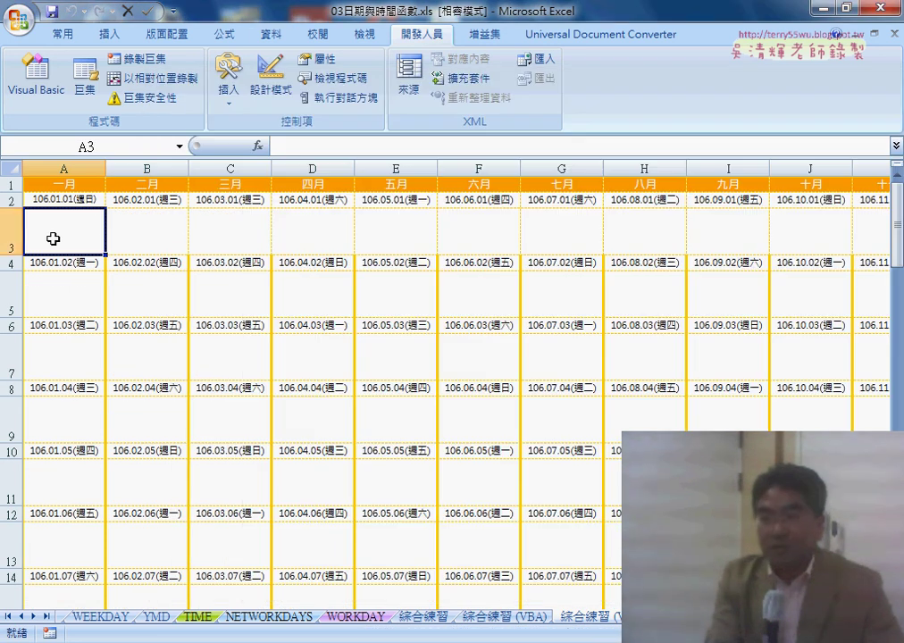
Step: Check the inserted blank rows and widen column B to 14.50
{"action": "left_click", "coordinate": [71, 289]}
{"action": "left_click", "coordinate": [71, 357]}
{"action": "left_click", "coordinate": [79, 227]}
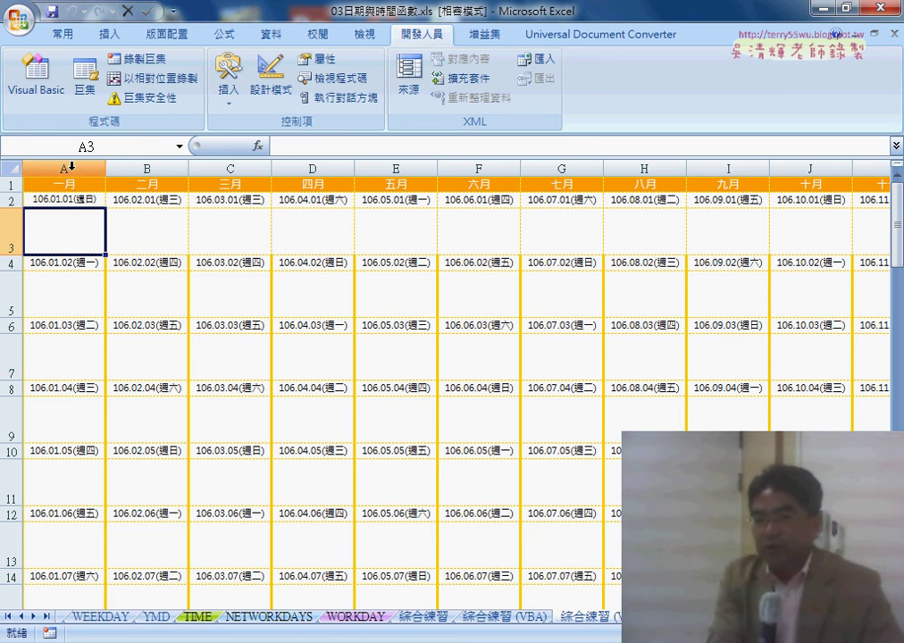
{"action": "left_click", "coordinate": [141, 164]}
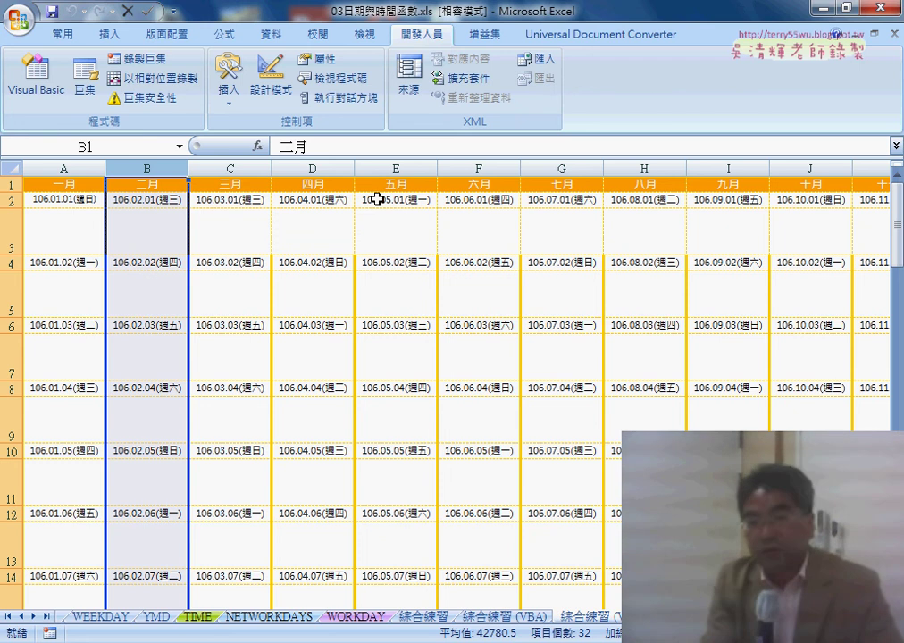
{"action": "left_click_drag", "start_coordinate": [189, 171], "coordinate": [190, 170]}
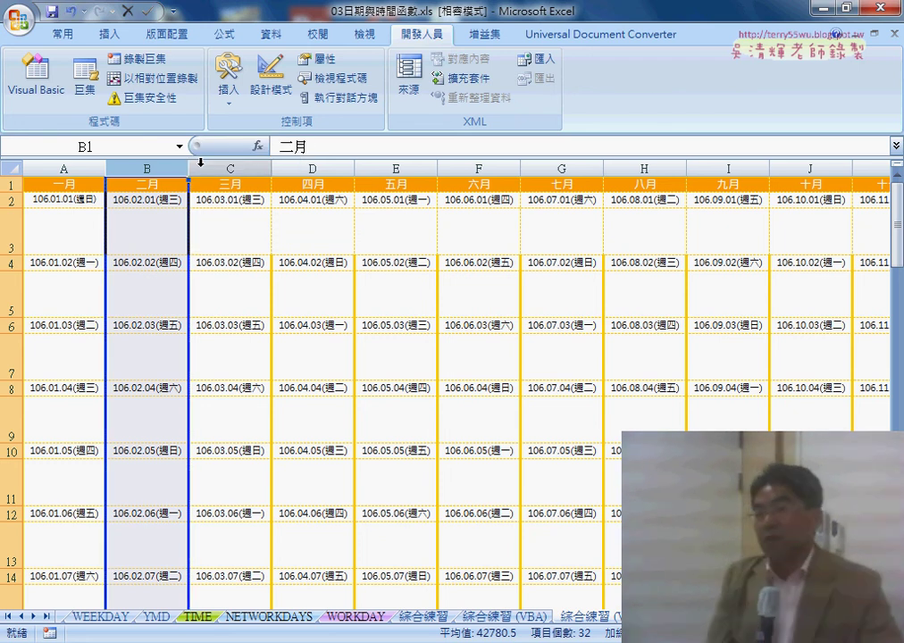
{"action": "left_click", "coordinate": [163, 223]}
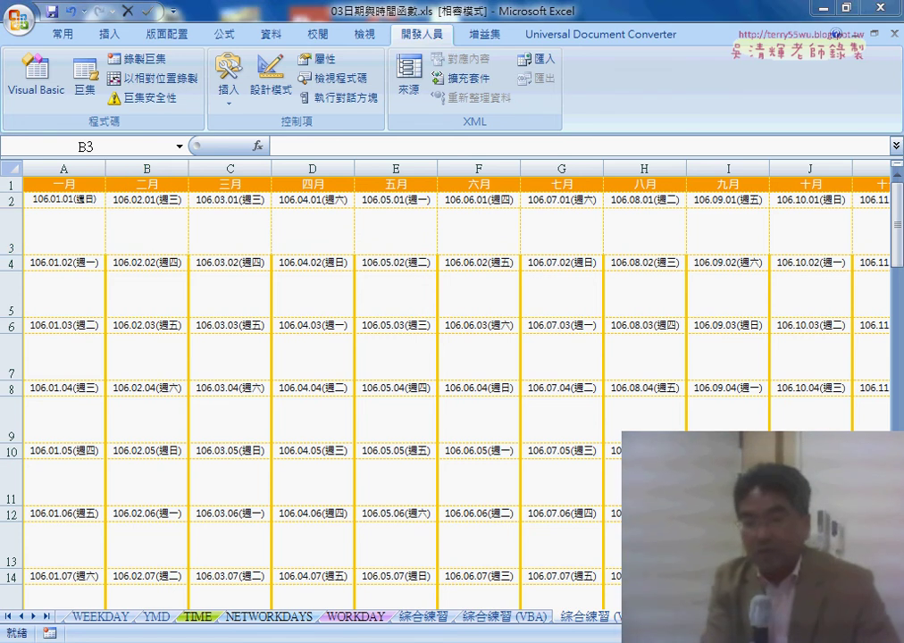
{"action": "mouse_move", "coordinate": [399, 639]}
{"action": "left_click", "coordinate": [500, 577]}
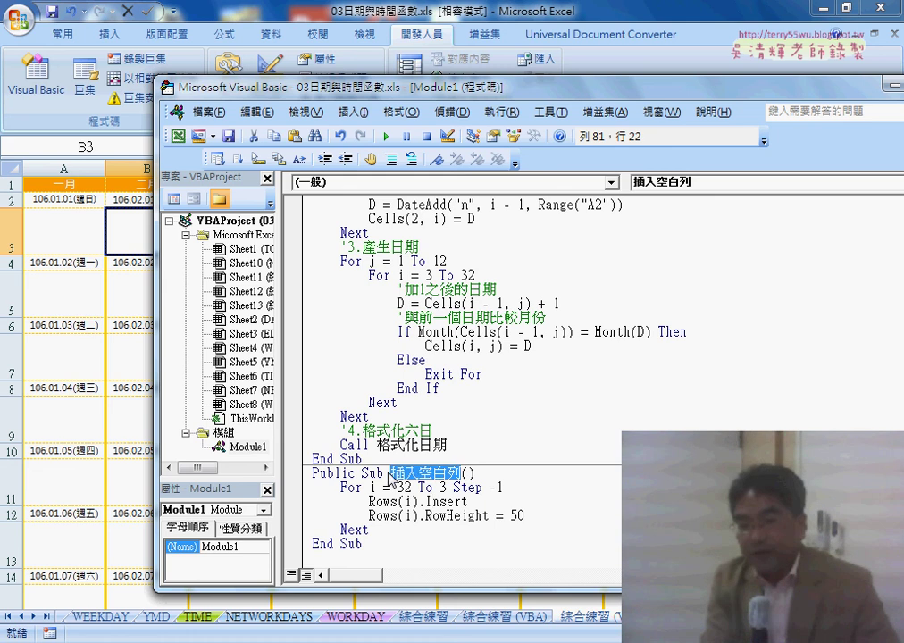
Step: Review the loop from row 32 with Step -1, Rows(i).Insert and row height 50
{"action": "left_click", "coordinate": [399, 488]}
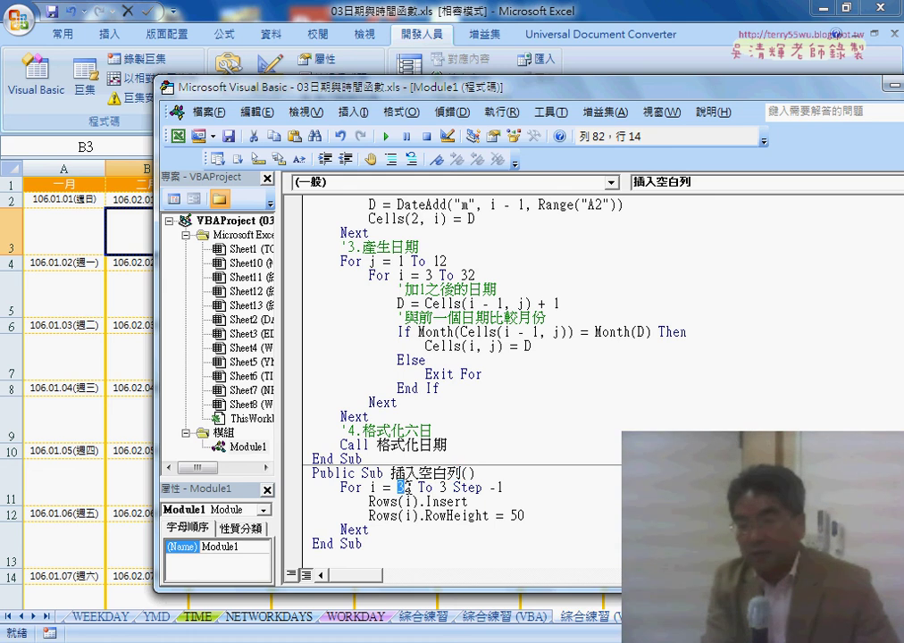
{"action": "left_click_drag", "start_coordinate": [454, 488], "coordinate": [525, 491]}
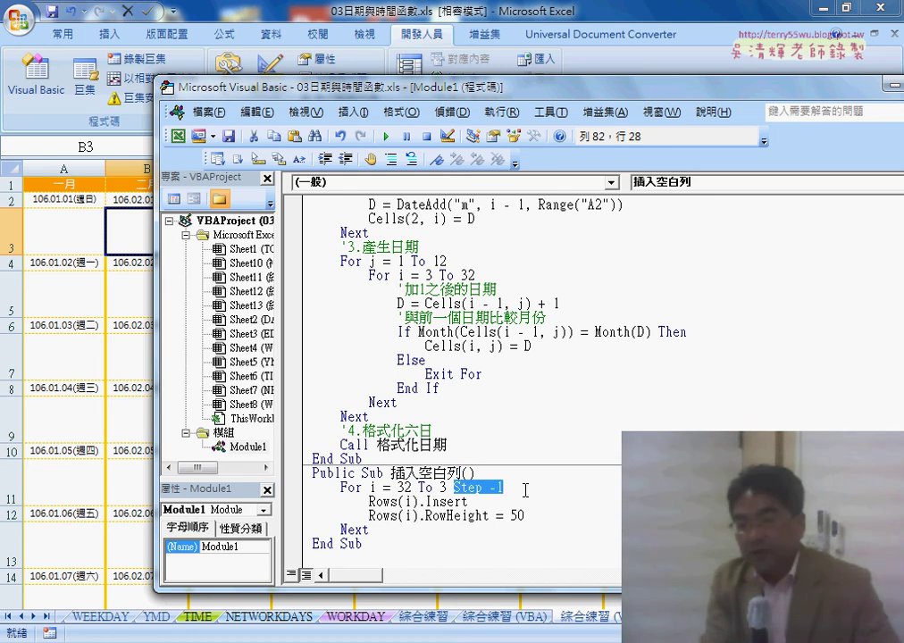
{"action": "left_click_drag", "start_coordinate": [469, 502], "coordinate": [411, 503]}
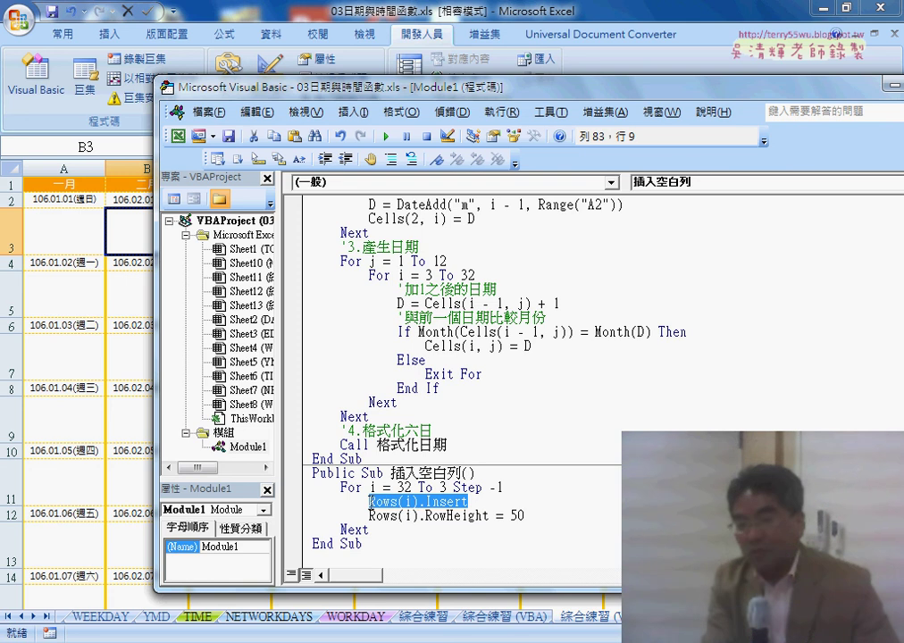
{"action": "left_click_drag", "start_coordinate": [528, 515], "coordinate": [486, 517]}
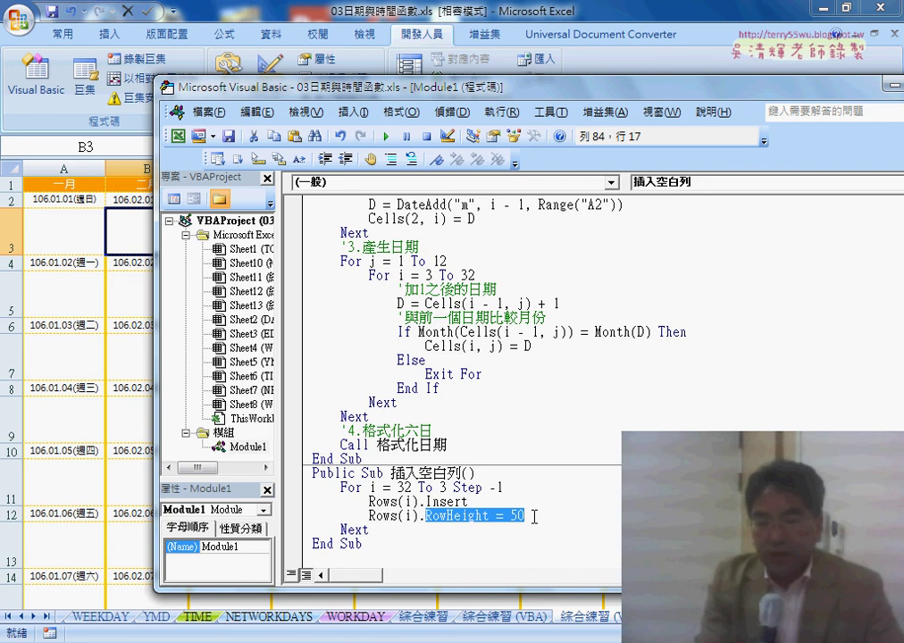
Step: Select the entire 插入空白列 macro from Public Sub to End Sub and copy it
{"action": "left_click", "coordinate": [512, 477]}
{"action": "left_click_drag", "start_coordinate": [363, 546], "coordinate": [312, 473]}
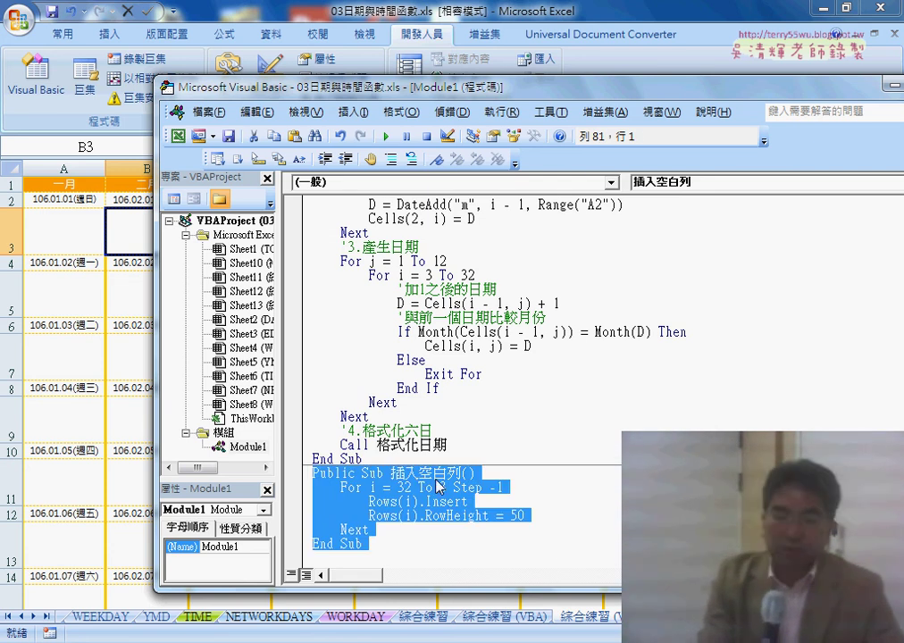
{"action": "right_click", "coordinate": [437, 183]}
{"action": "left_click", "coordinate": [481, 214]}
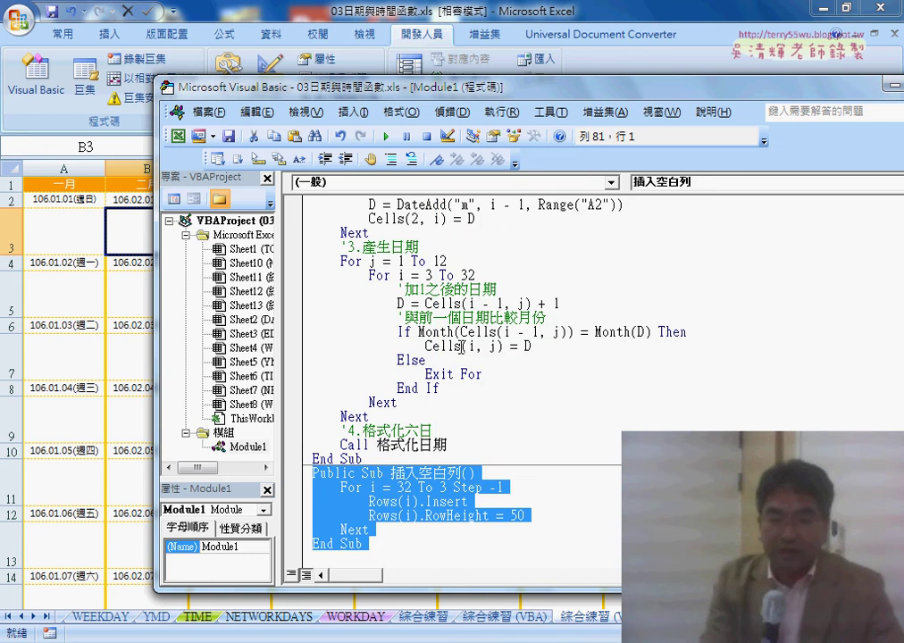
Step: Switch to 程式碼.docx and scroll down to the final End Sub at the document's end
{"action": "left_click", "coordinate": [430, 642]}
{"action": "scroll", "coordinate": [414, 537], "scroll_direction": "down", "scroll_amount": 4}
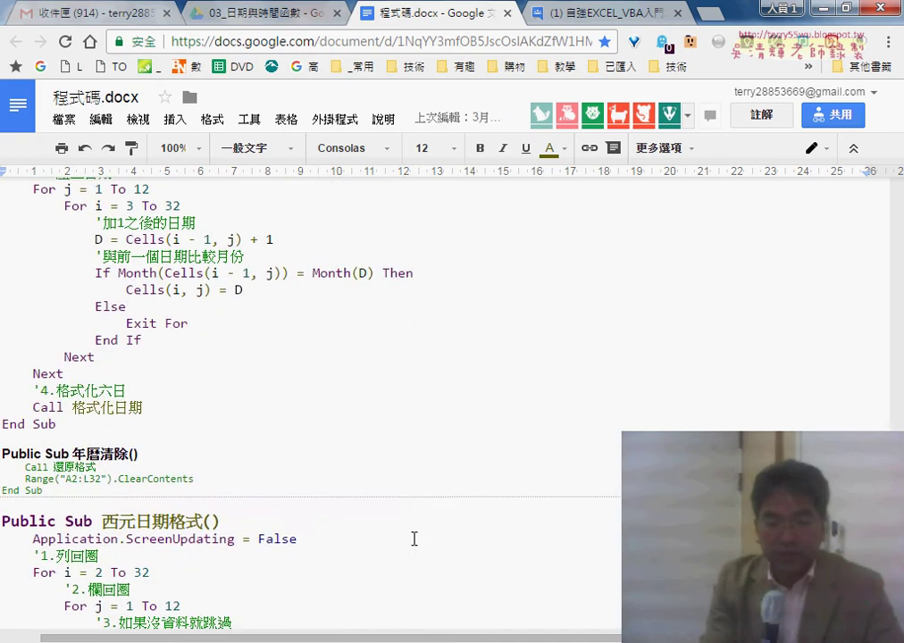
{"action": "scroll", "coordinate": [414, 539], "scroll_direction": "down", "scroll_amount": 2}
{"action": "scroll", "coordinate": [413, 539], "scroll_direction": "down", "scroll_amount": 3}
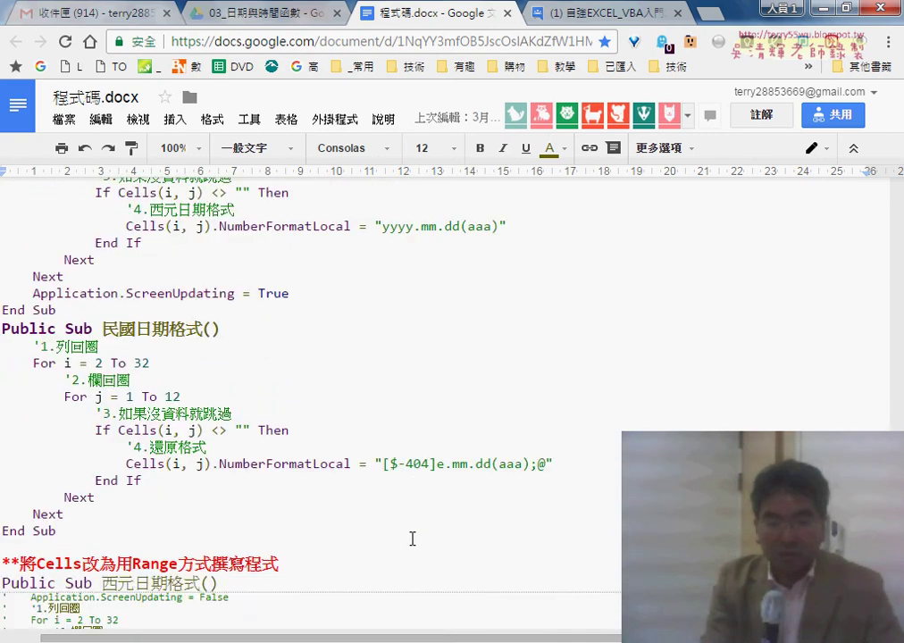
{"action": "scroll", "coordinate": [412, 539], "scroll_direction": "down", "scroll_amount": 3}
{"action": "scroll", "coordinate": [412, 538], "scroll_direction": "down", "scroll_amount": 4}
{"action": "scroll", "coordinate": [268, 516], "scroll_direction": "down", "scroll_amount": 2}
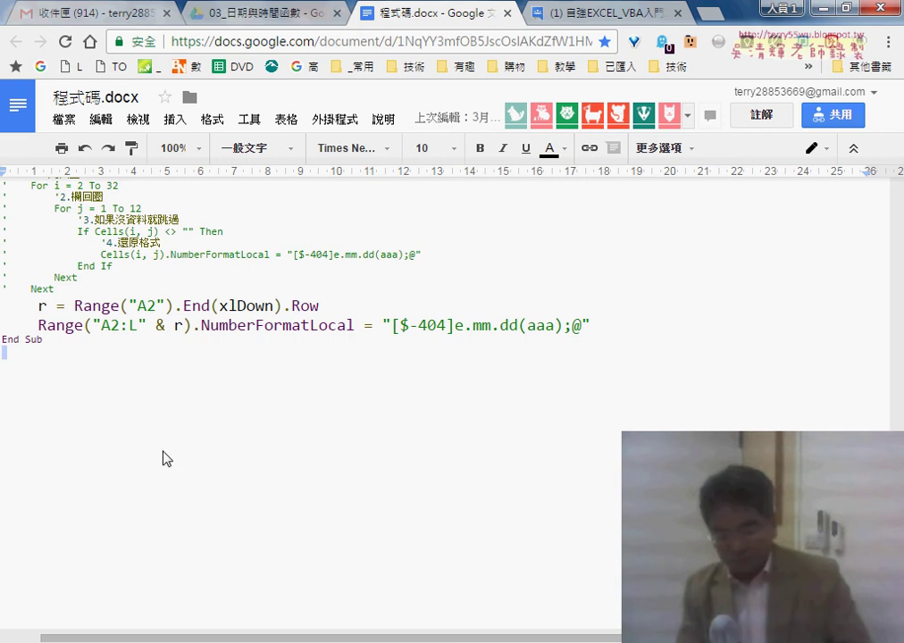